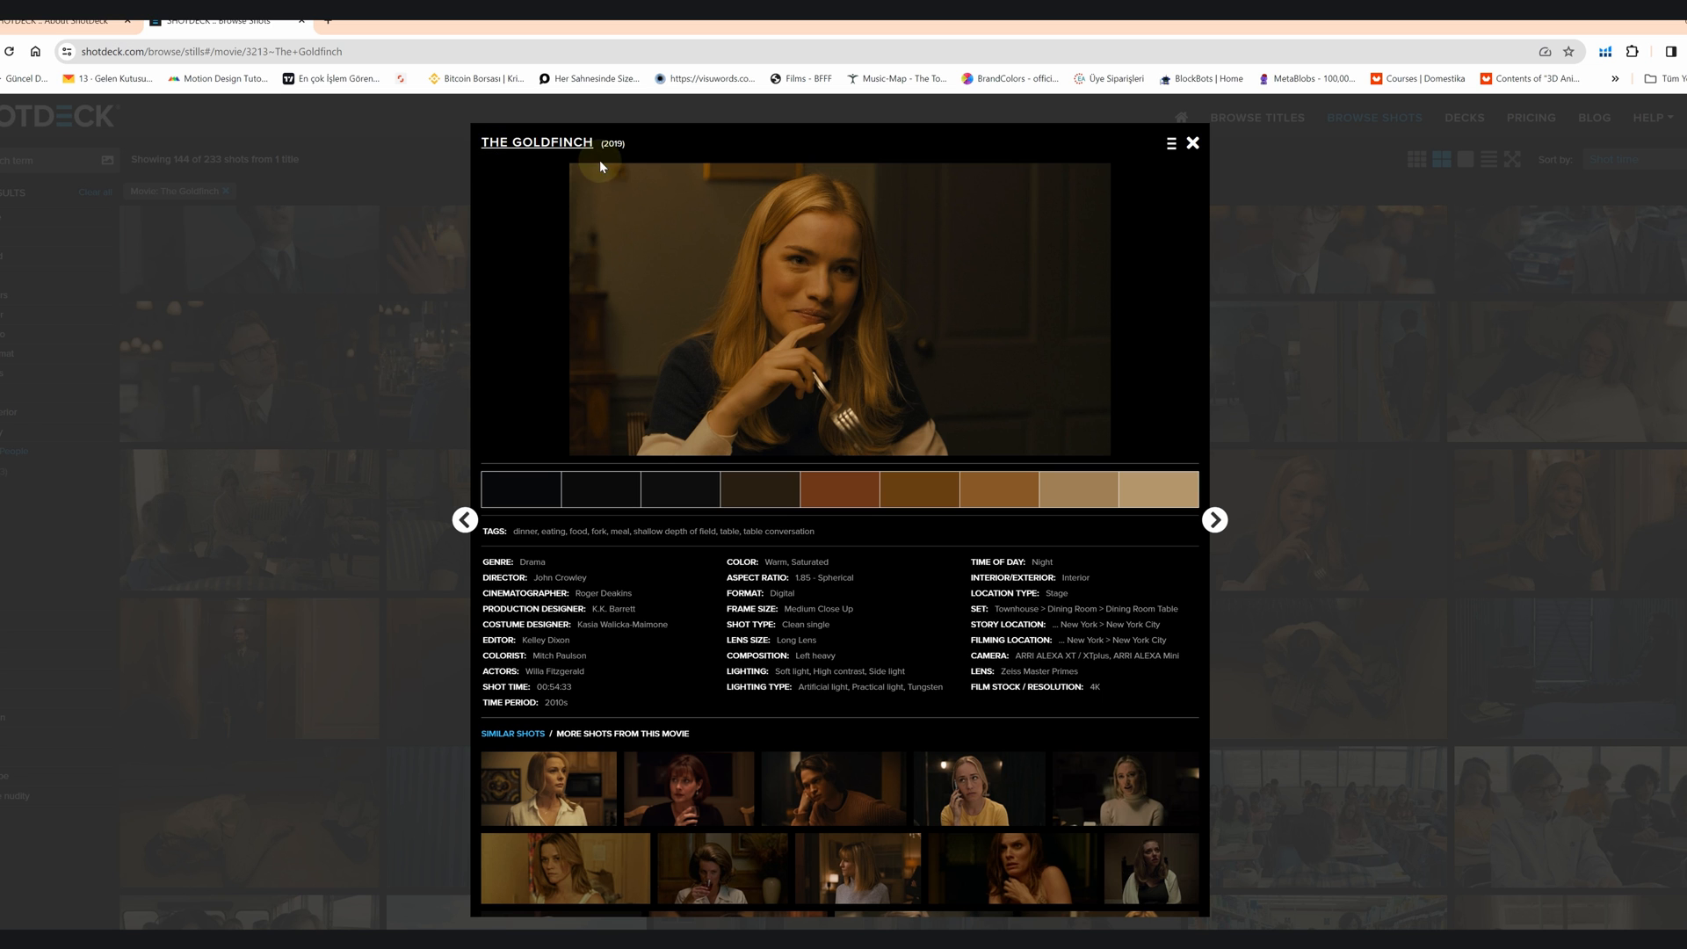
- Look over the Goldfinch still's color palette, lighting and camera details, and similar shots on ShotDeck
scroll(694, 710, "down", 3)
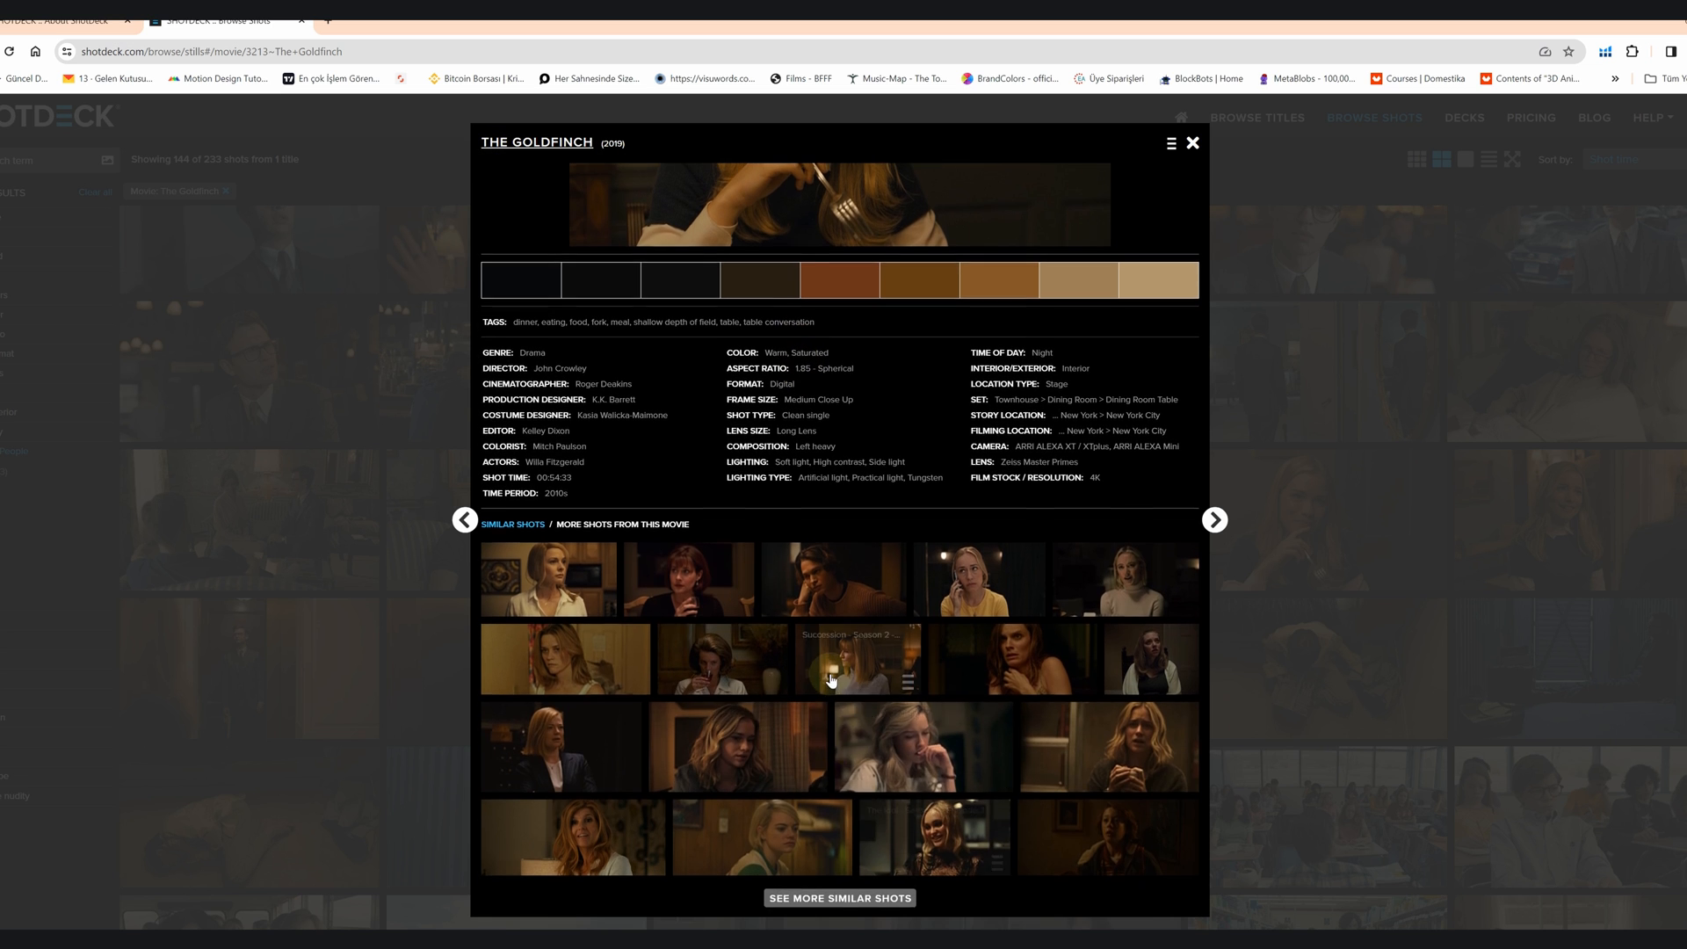
scroll(870, 791, "up", 3)
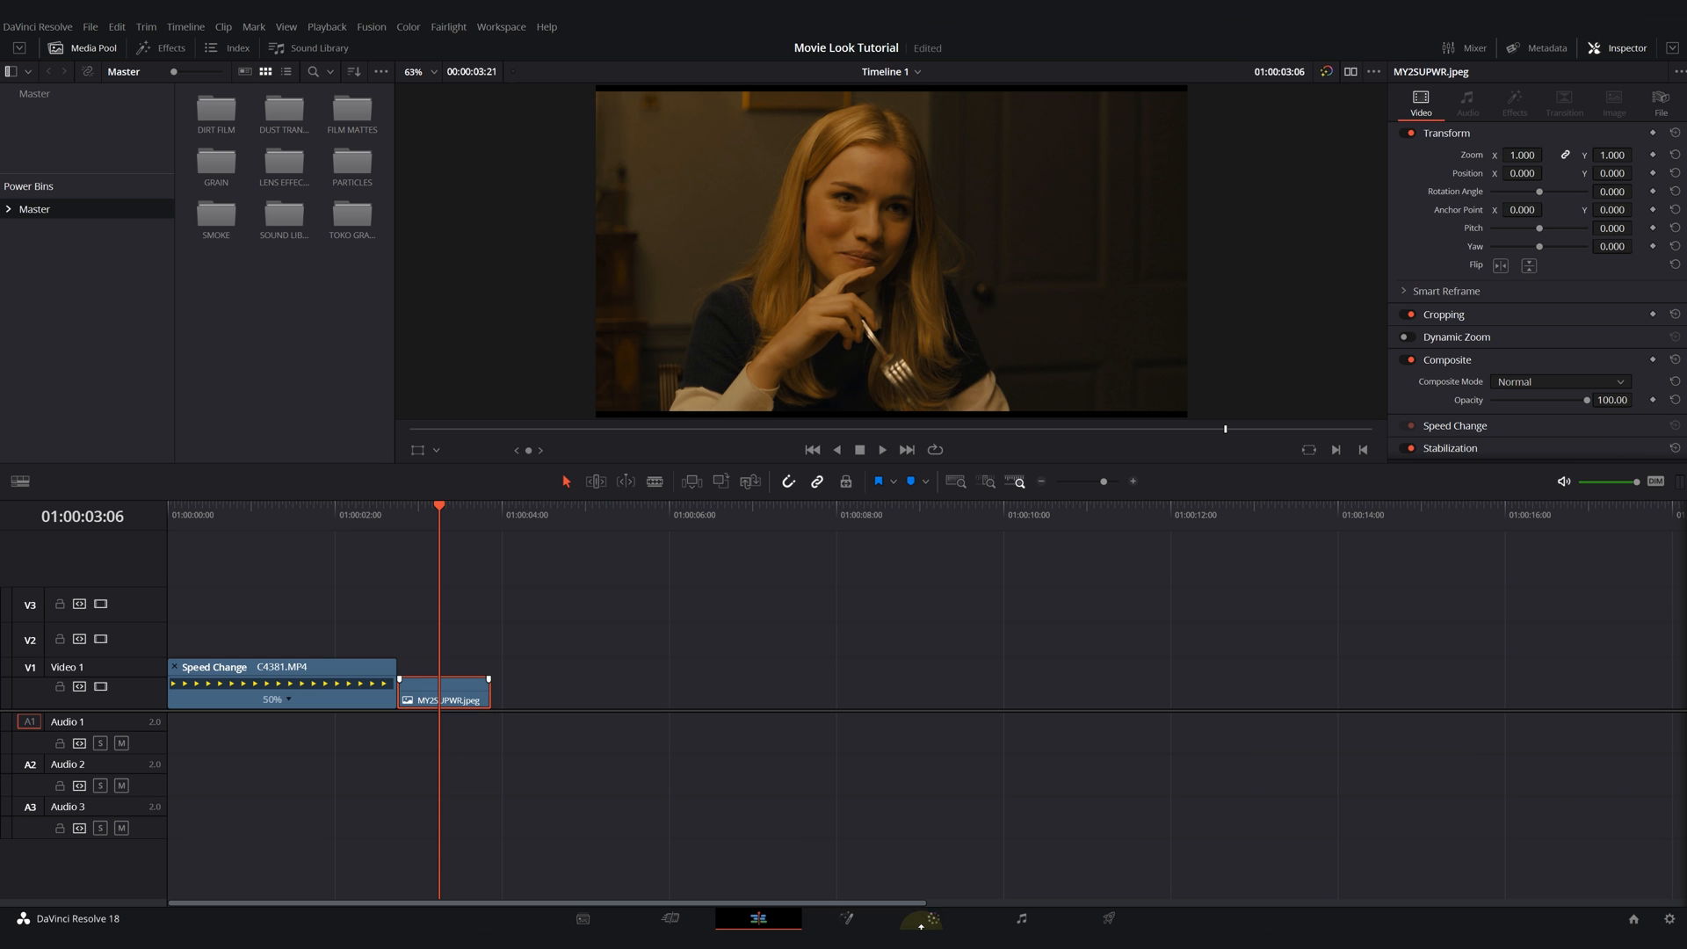
- Switch to DaVinci Resolve's Color page and apply the Color Palette effect to the reference still's node
left_click(935, 920)
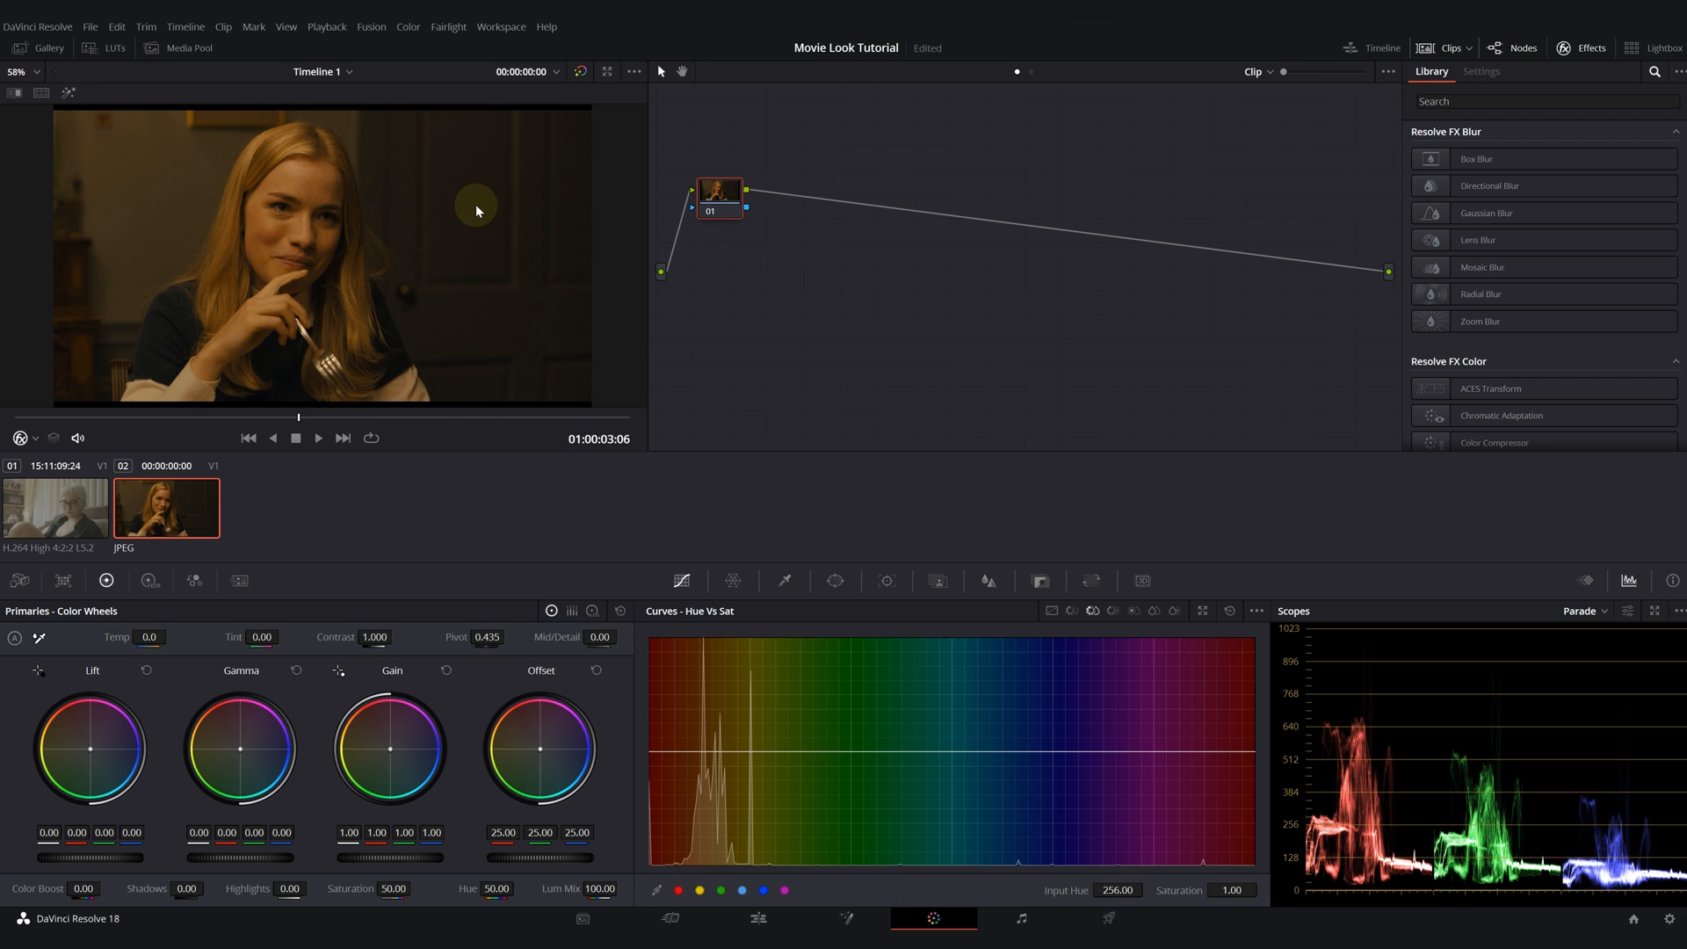
left_click(1495, 98)
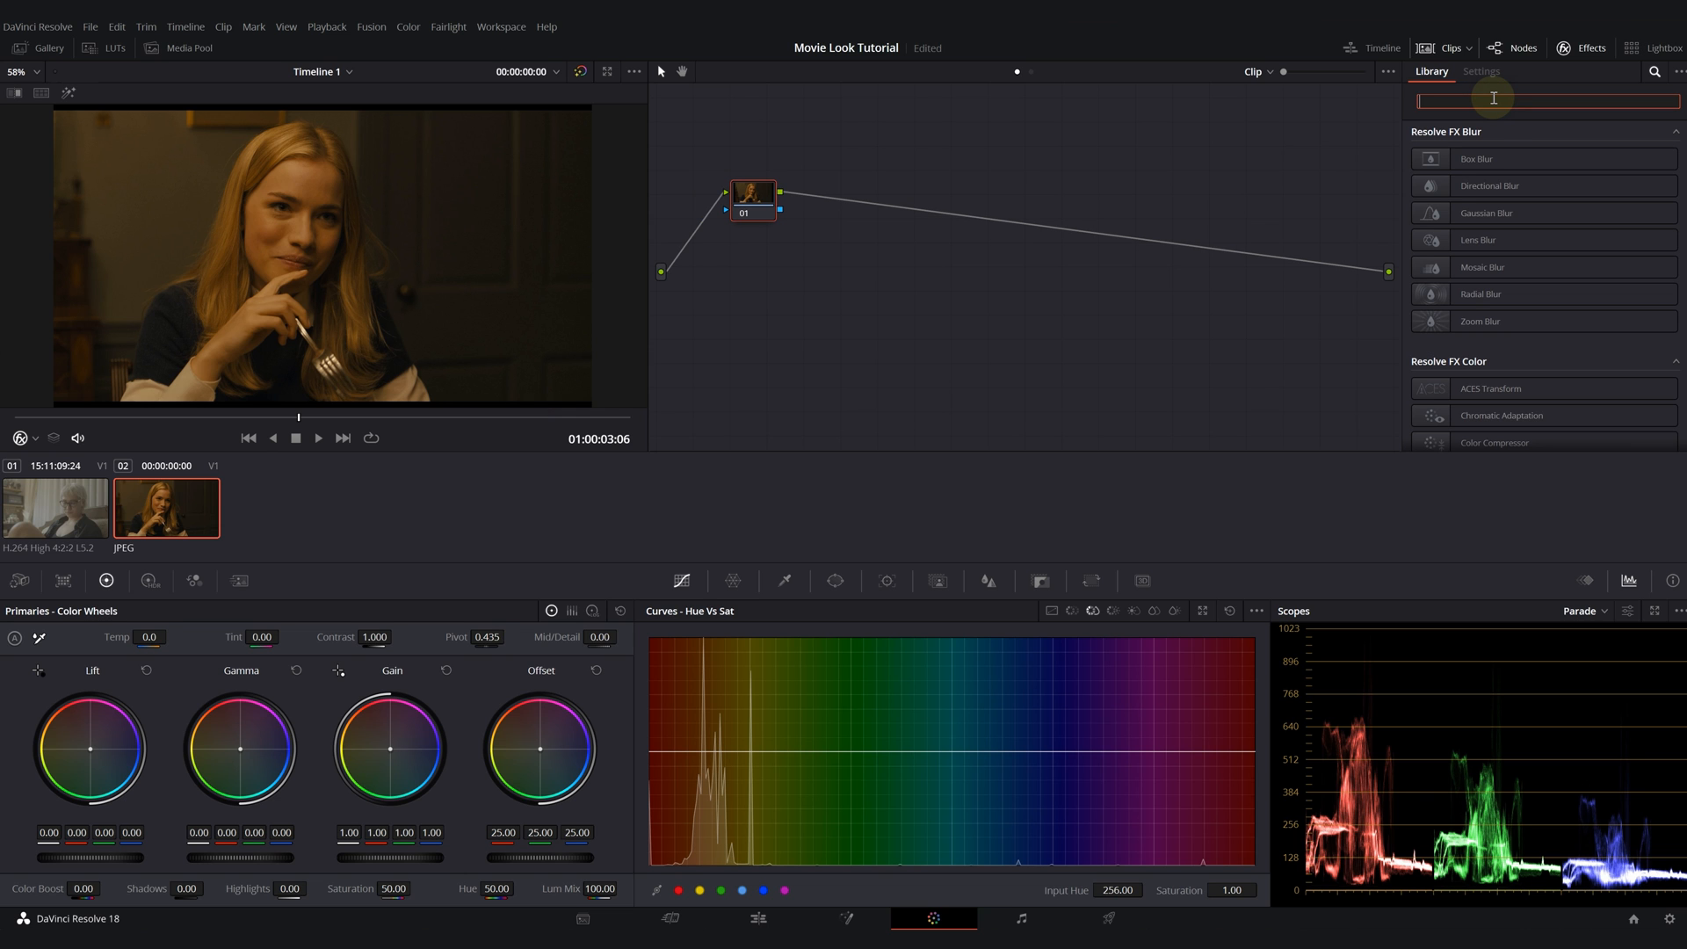
type("color")
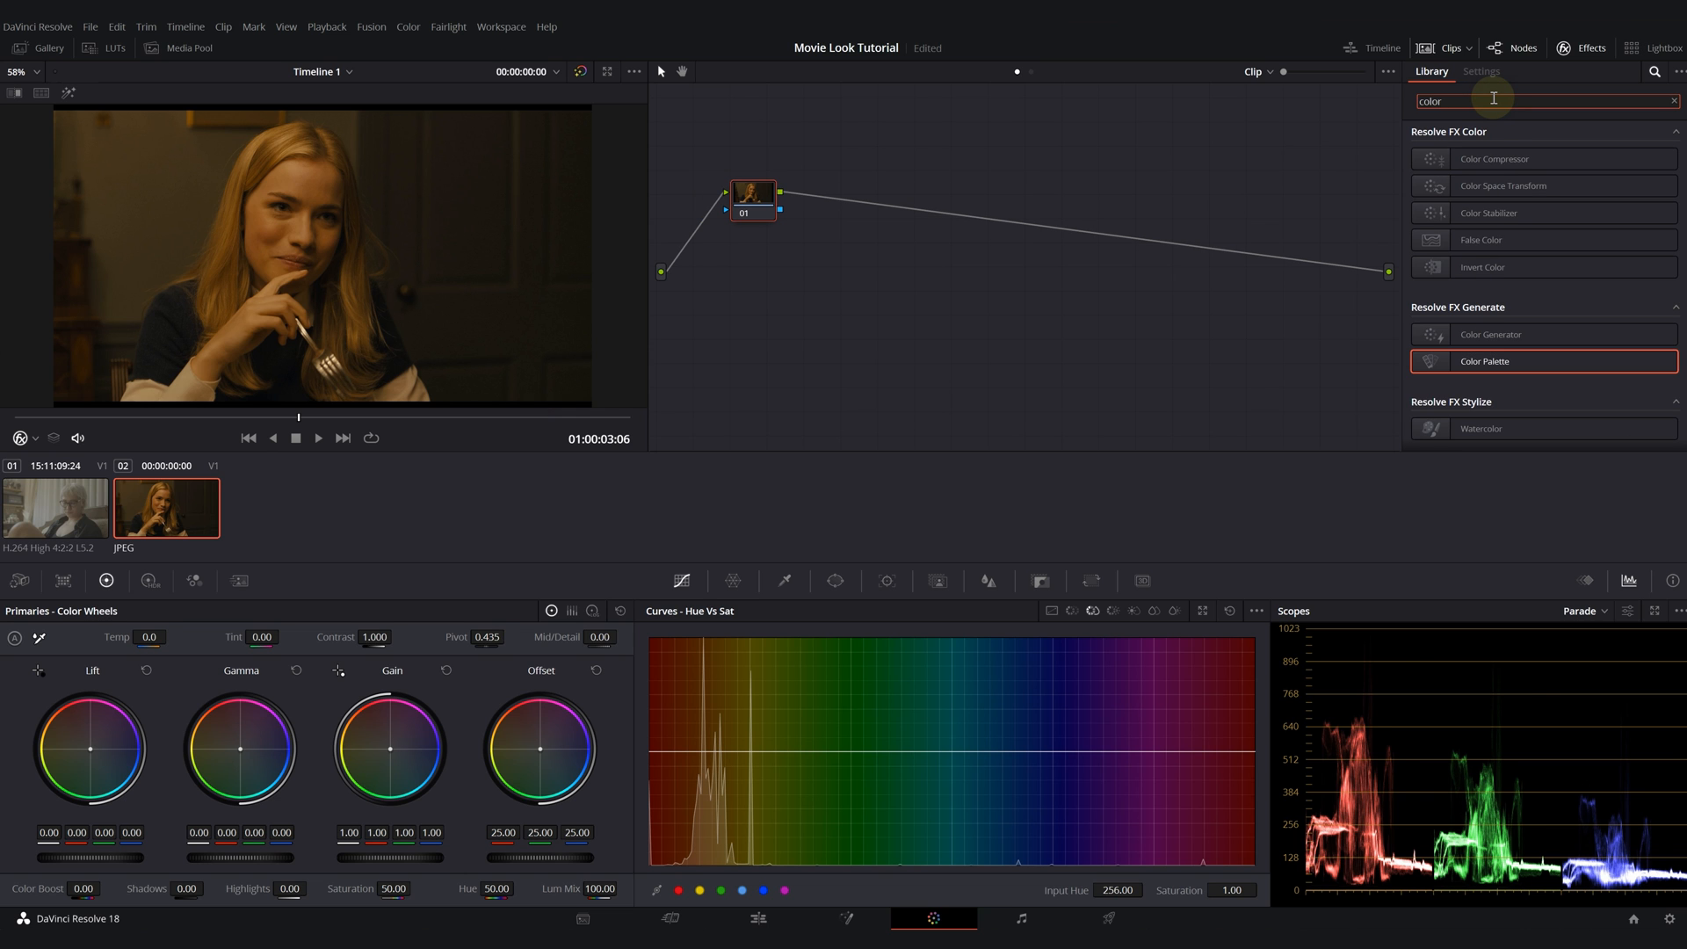
left_click_drag(1484, 362, 752, 211)
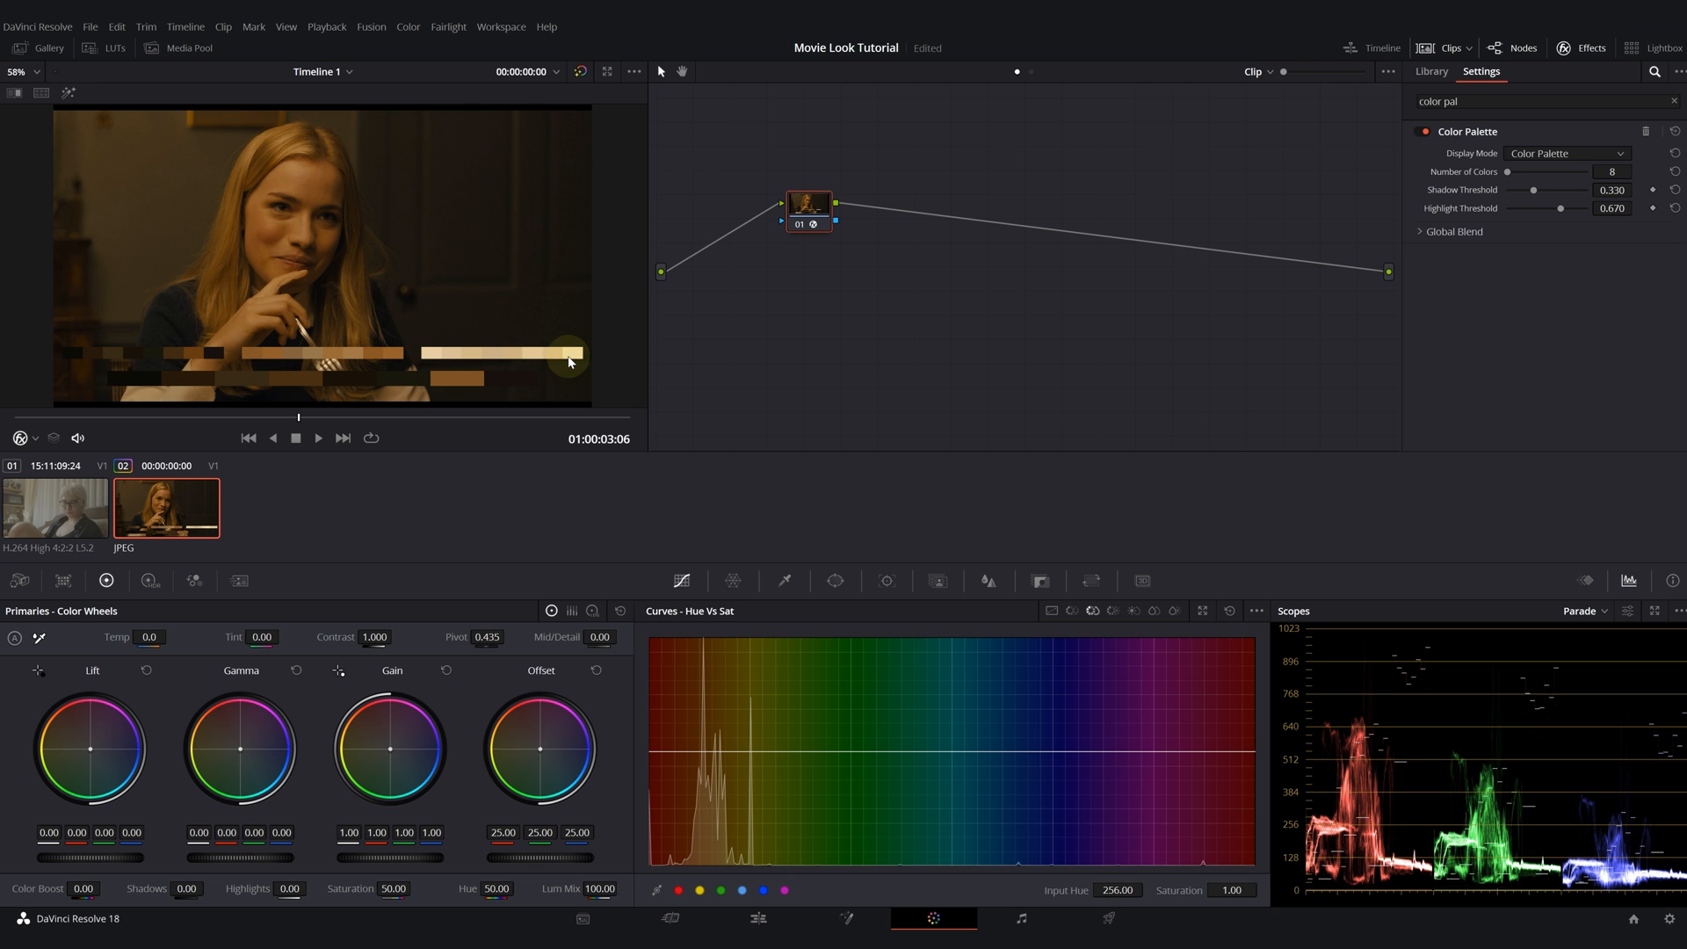
- Compare the ungraded first clip with the reference still and examine the still's RGB parade in the enlarged scopes
left_click(56, 510)
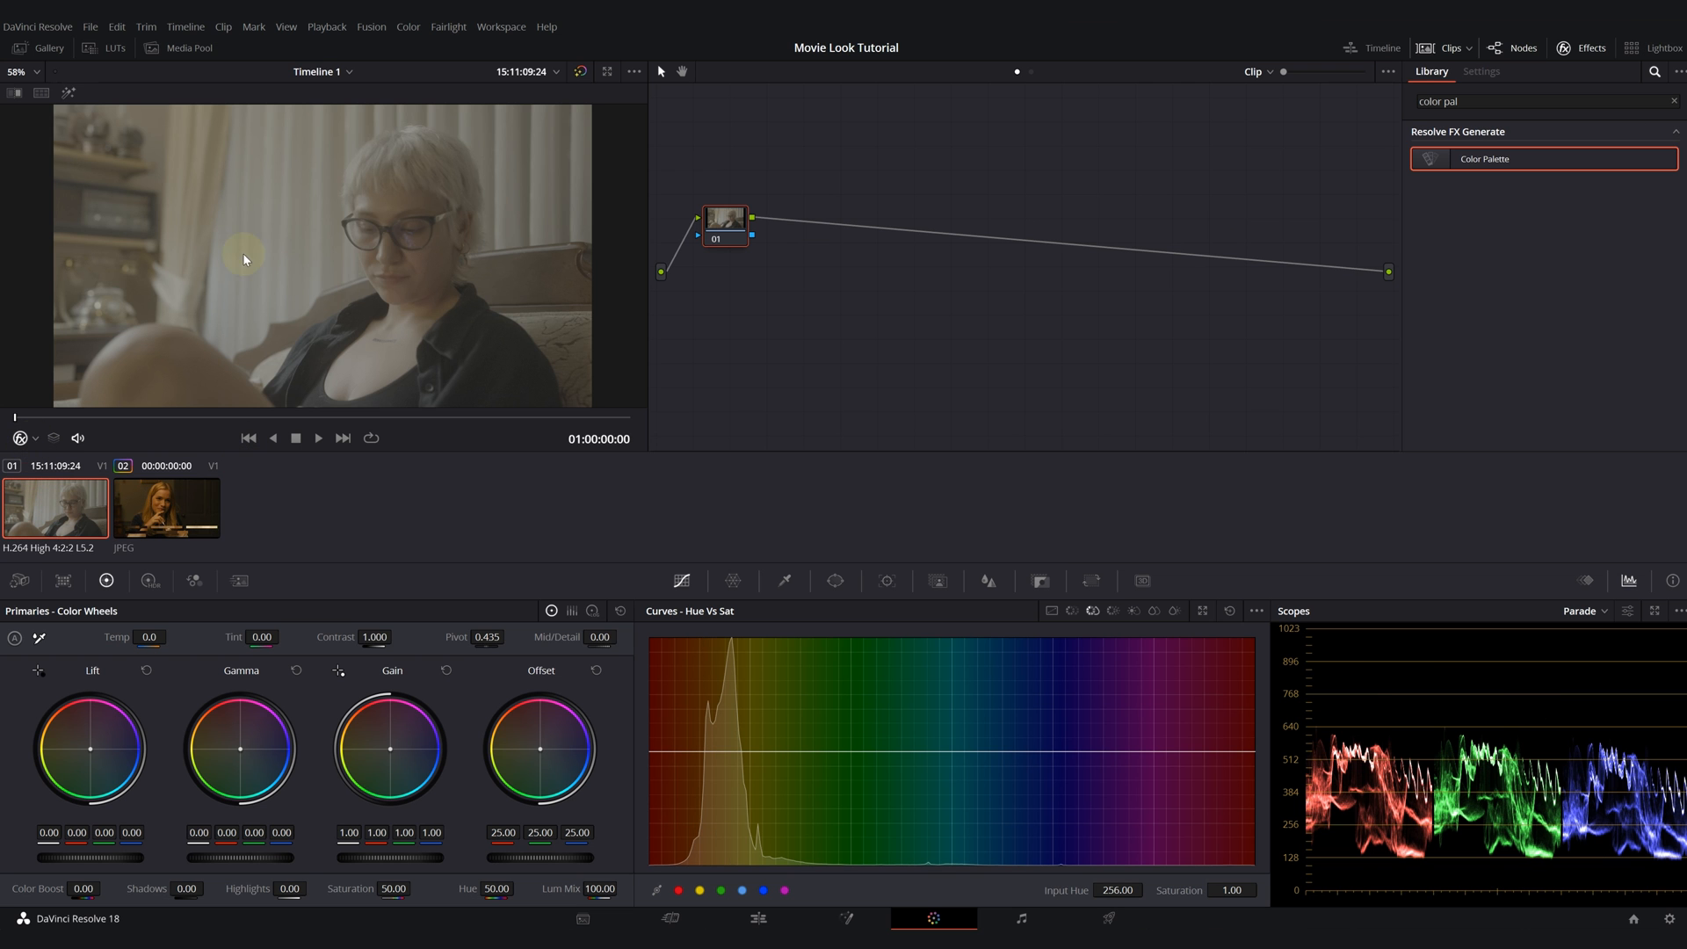
left_click(178, 499)
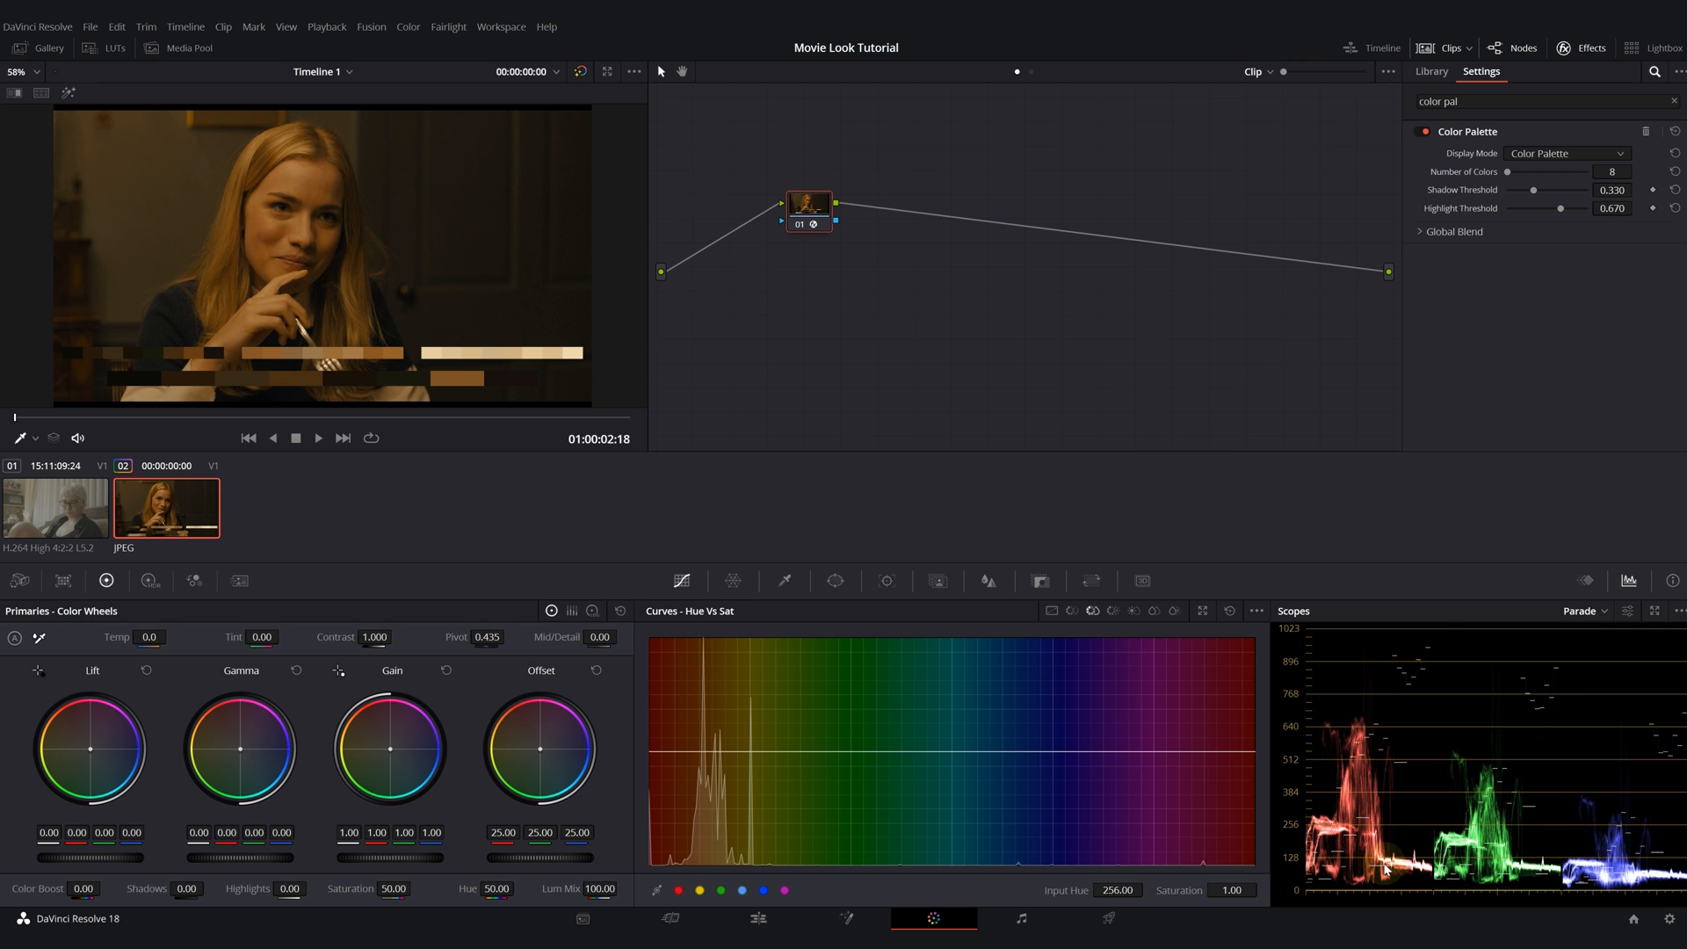
left_click(1655, 610)
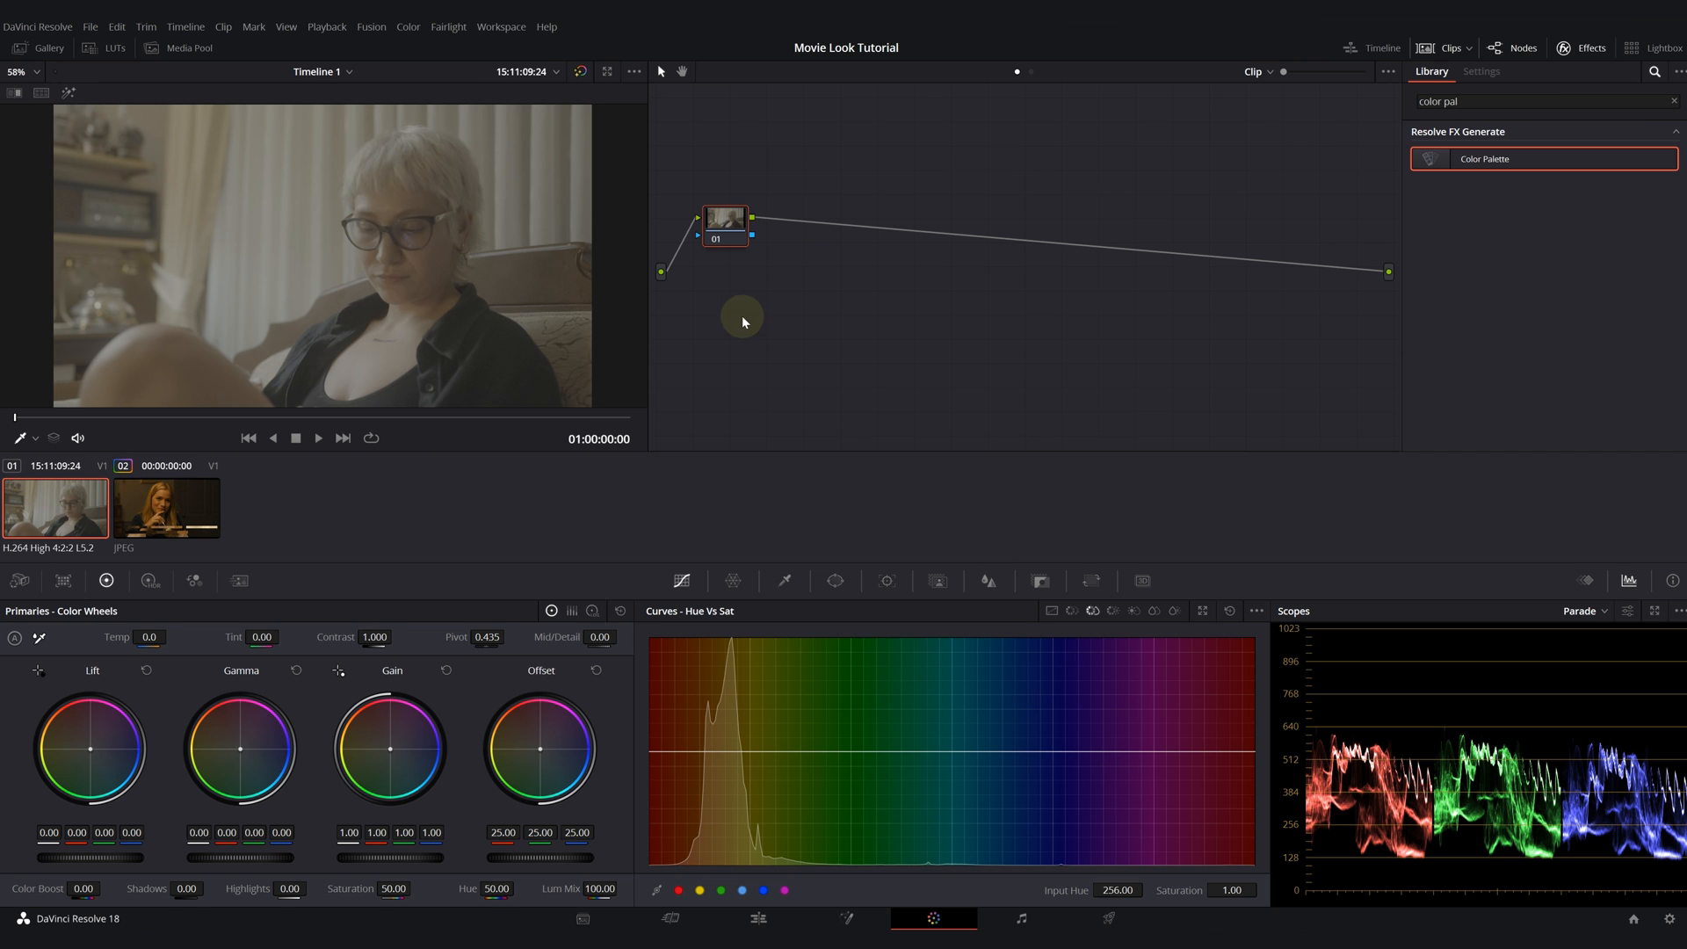
- Add four serial nodes after the first clip's existing node
key("alt+s")
key("alt+s")
key("alt+s")
key("alt+s")
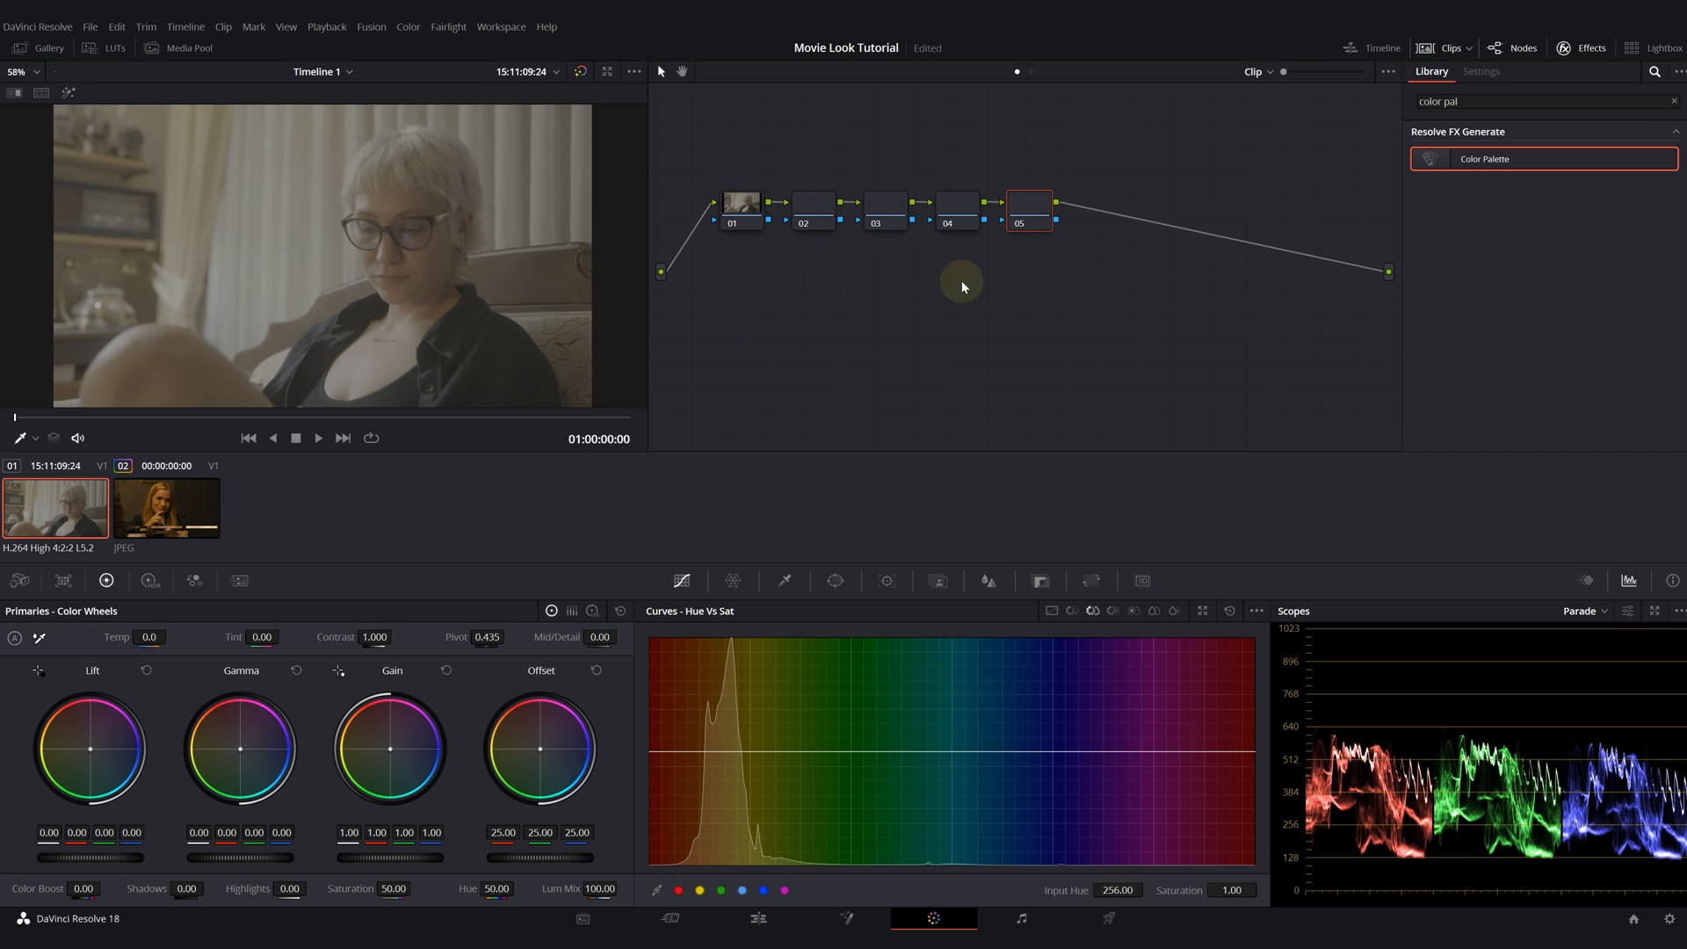
- Label the first node NR and the second node BAL, placing BAL closer to NR
left_click(708, 218)
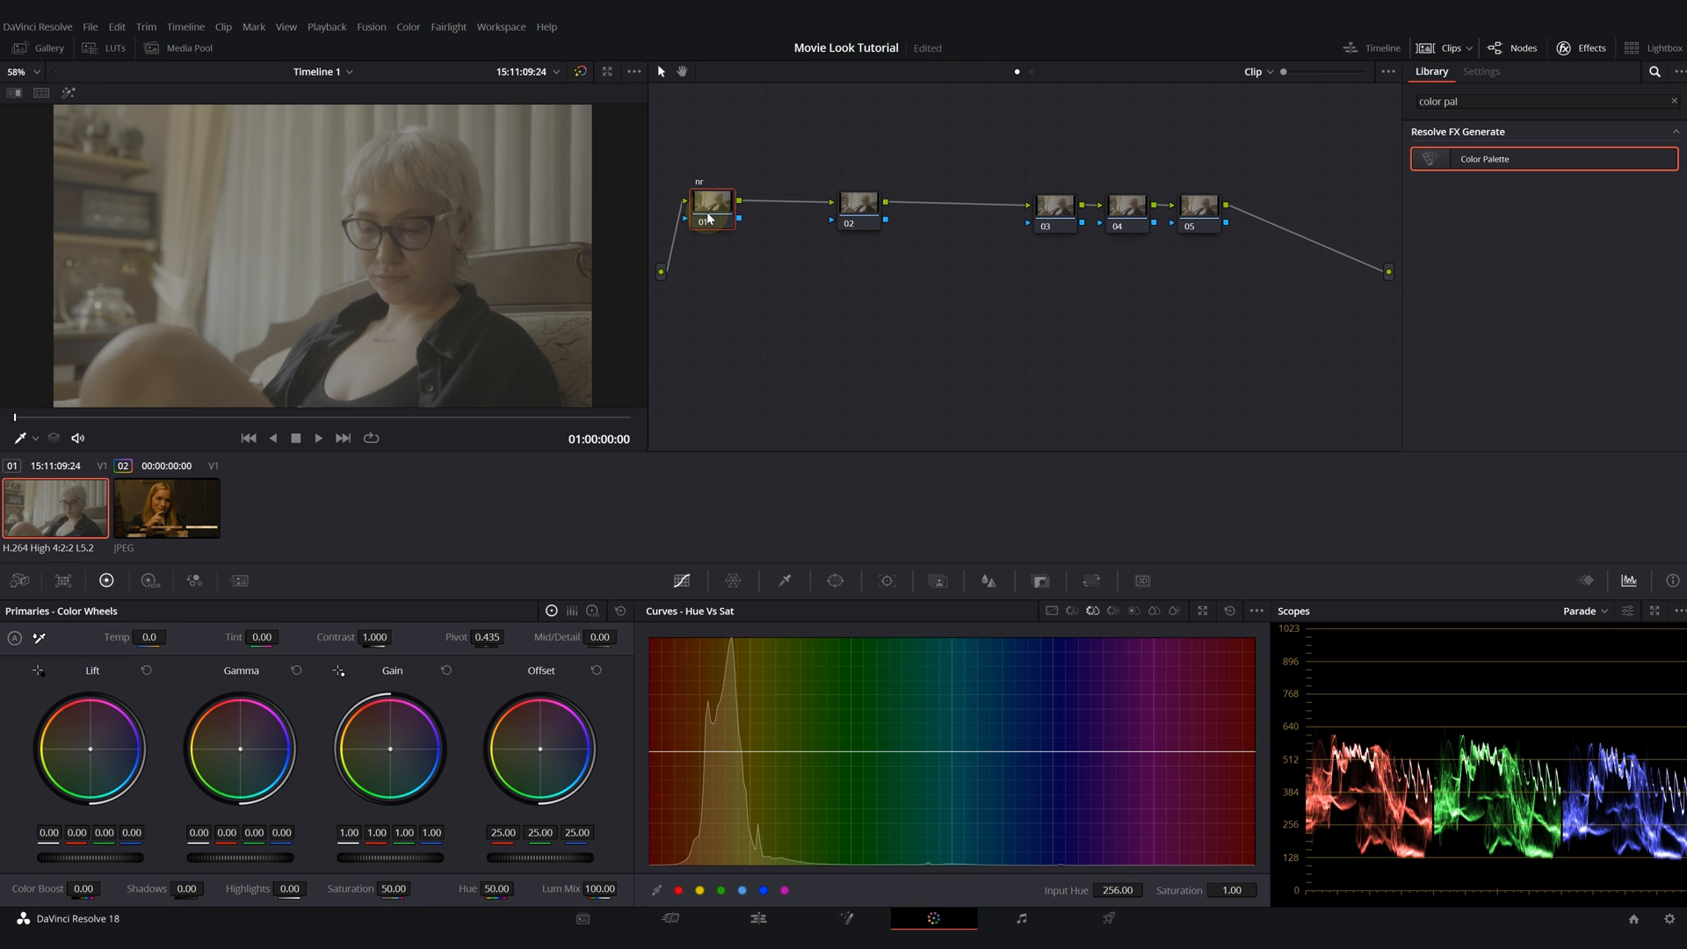
left_click_drag(858, 207, 810, 211)
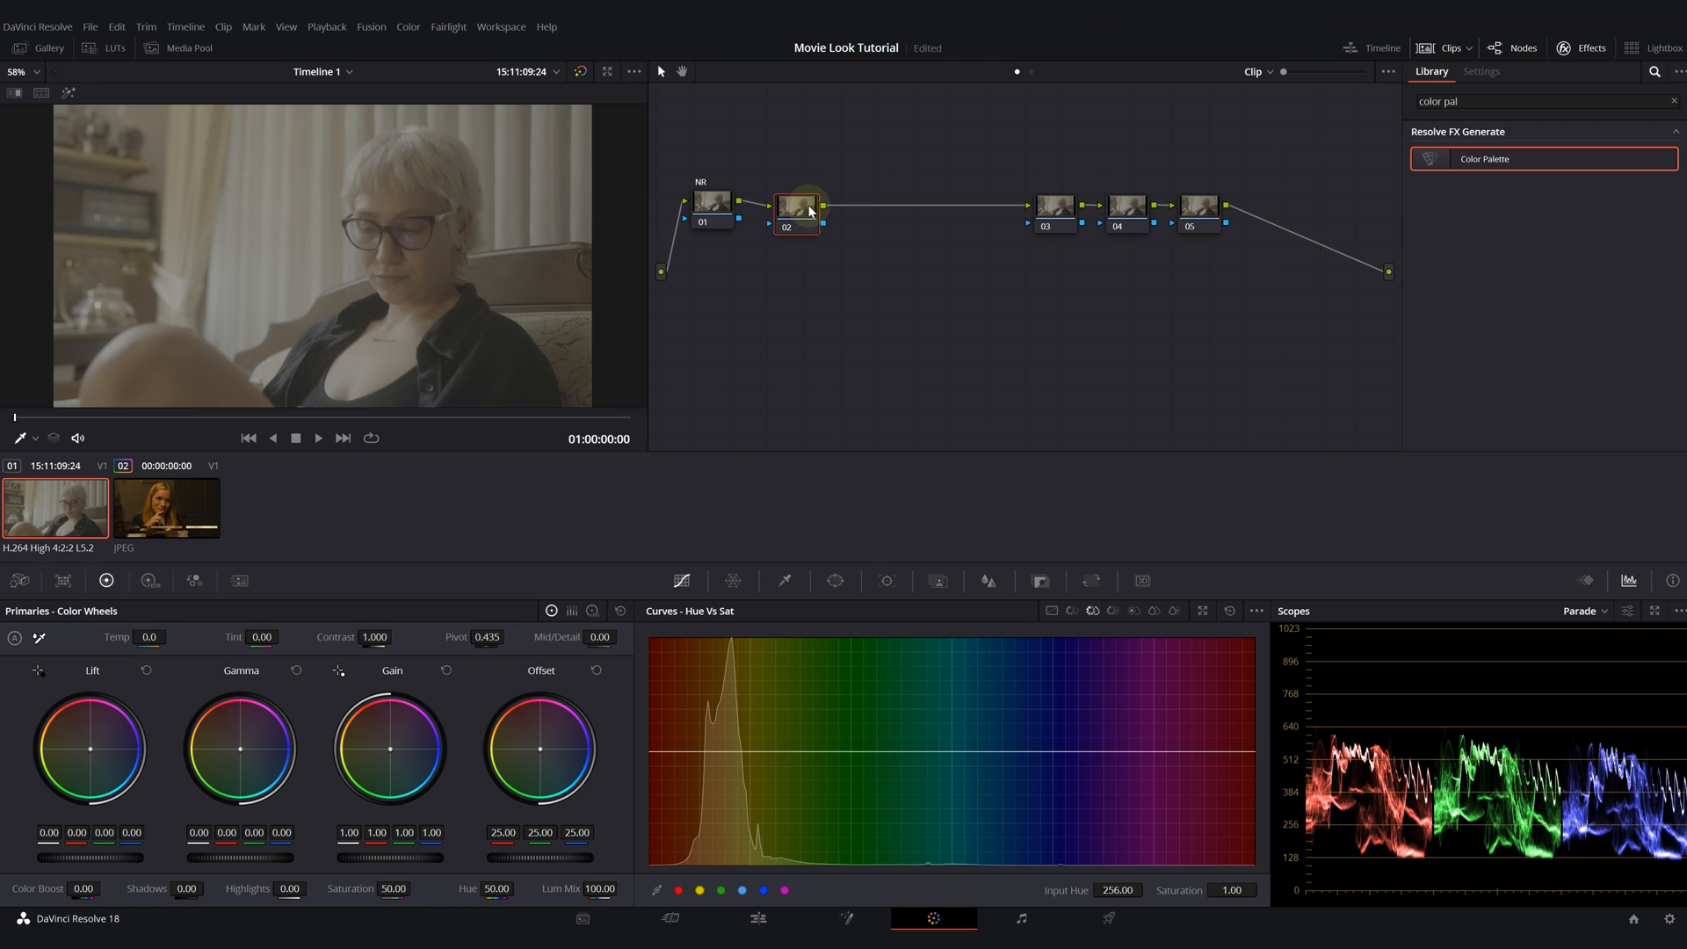
type("AL")
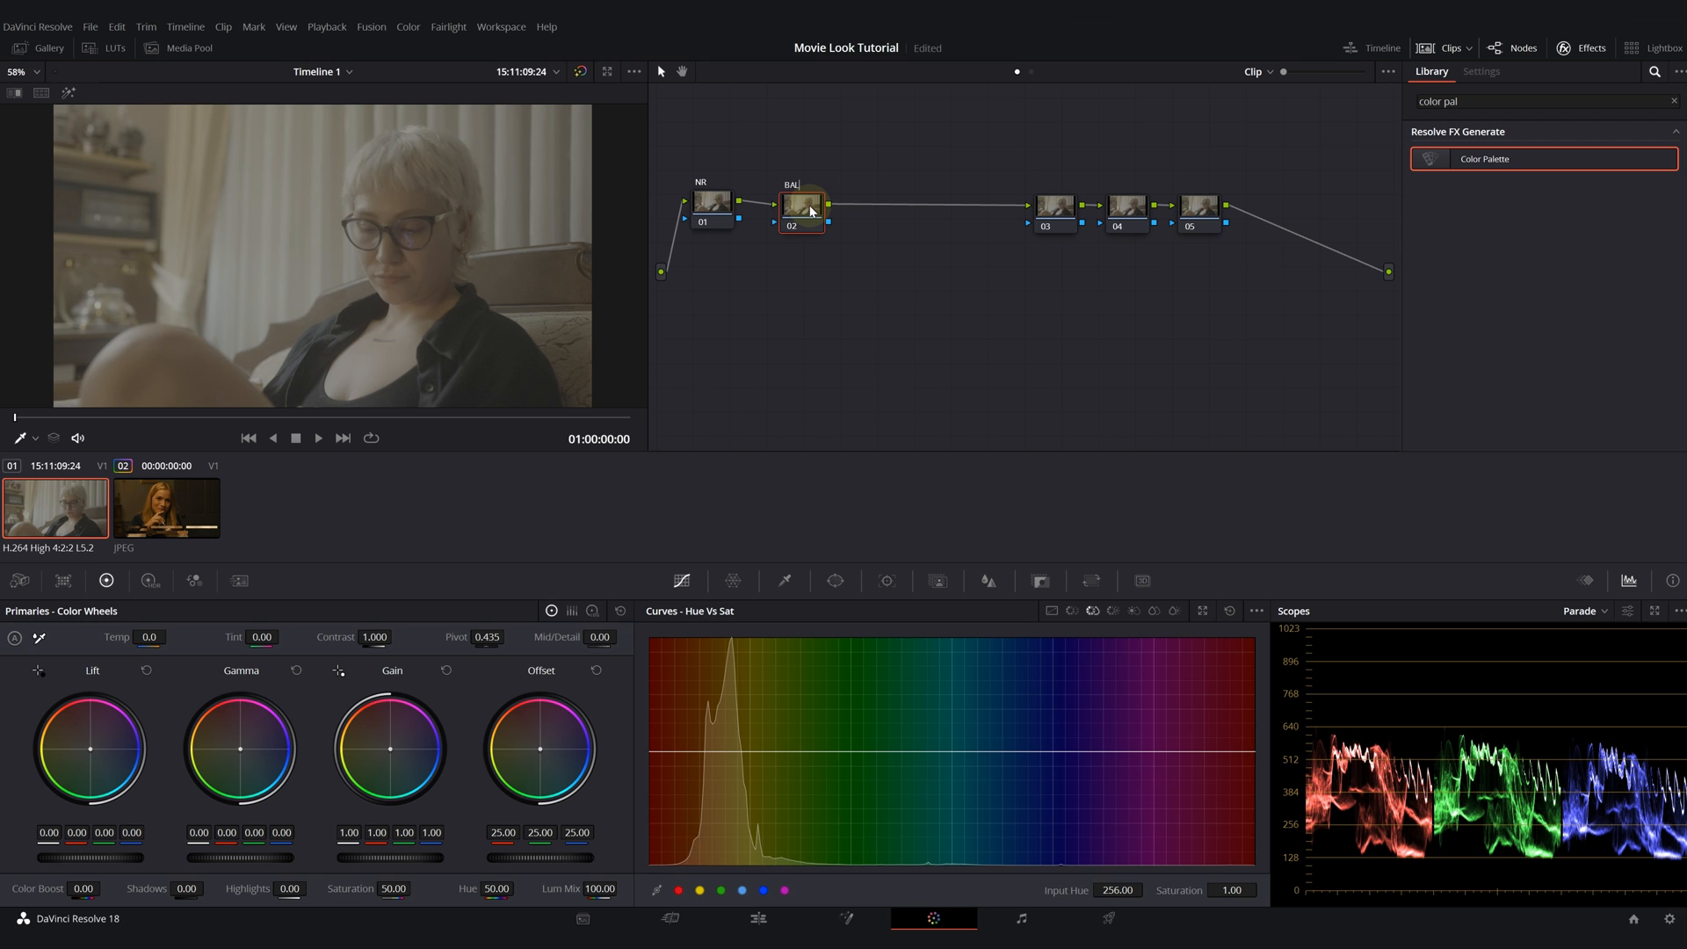
key("Return")
- Label the third node CONTRAST, add a parallel node labeled SKIN, and align the two nodes one above the other
left_click_drag(1055, 209, 920, 175)
type("CONTRAST")
right_click(920, 176)
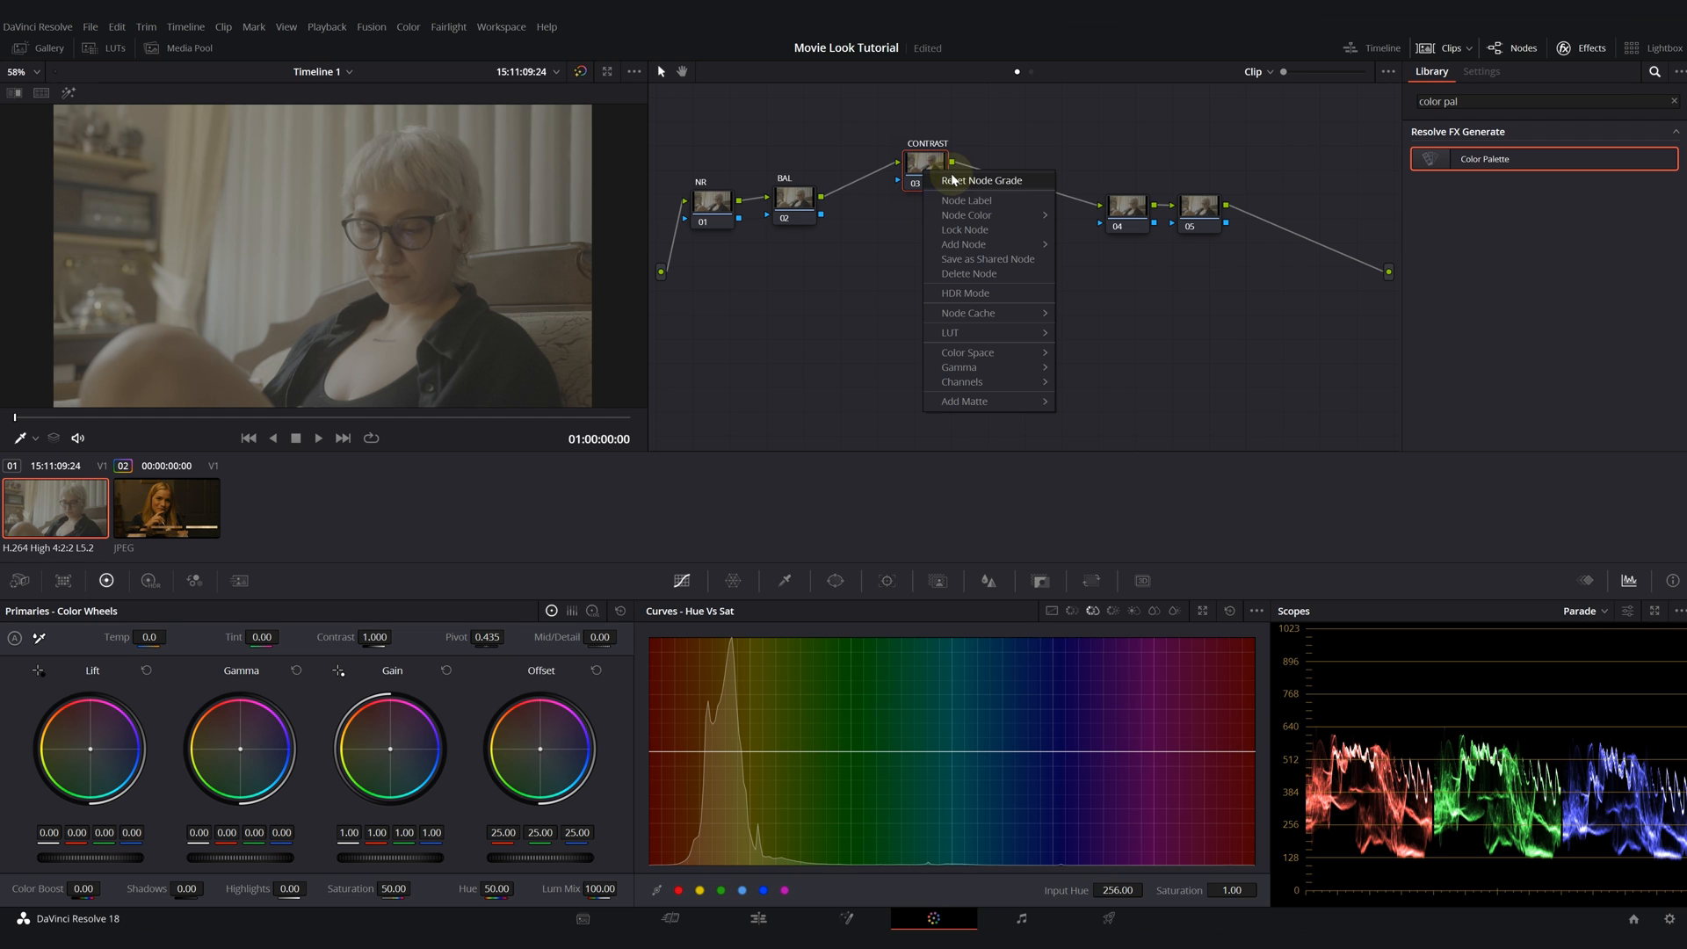
mouse_move(984, 244)
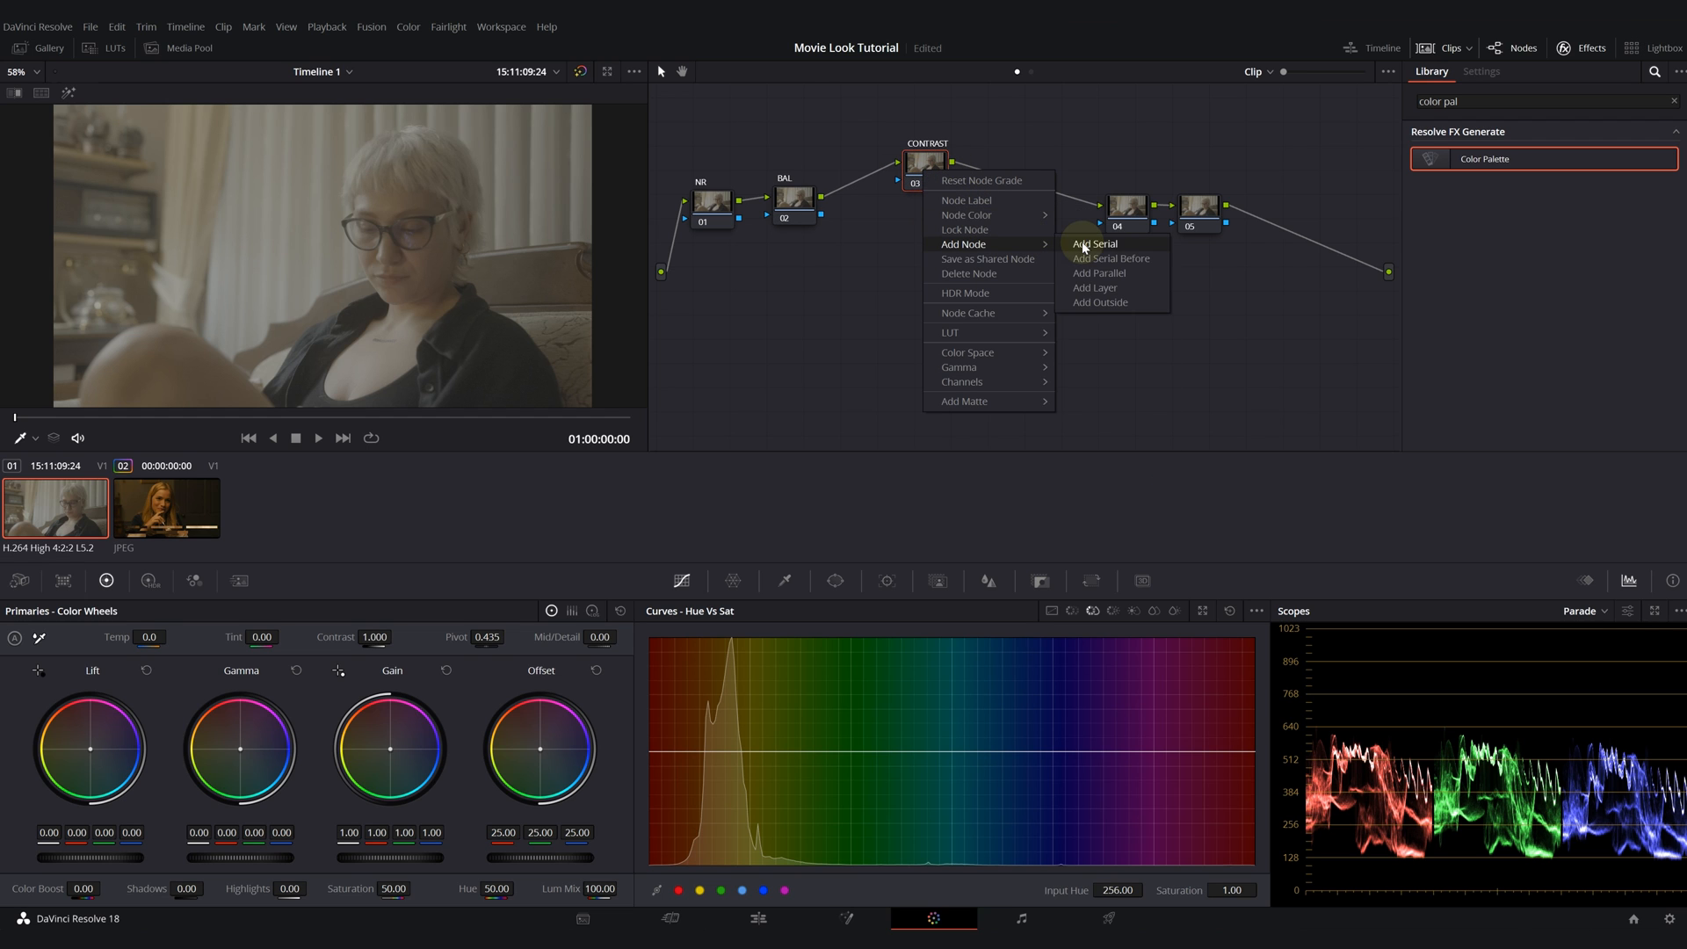
left_click(1098, 274)
type("SKIN")
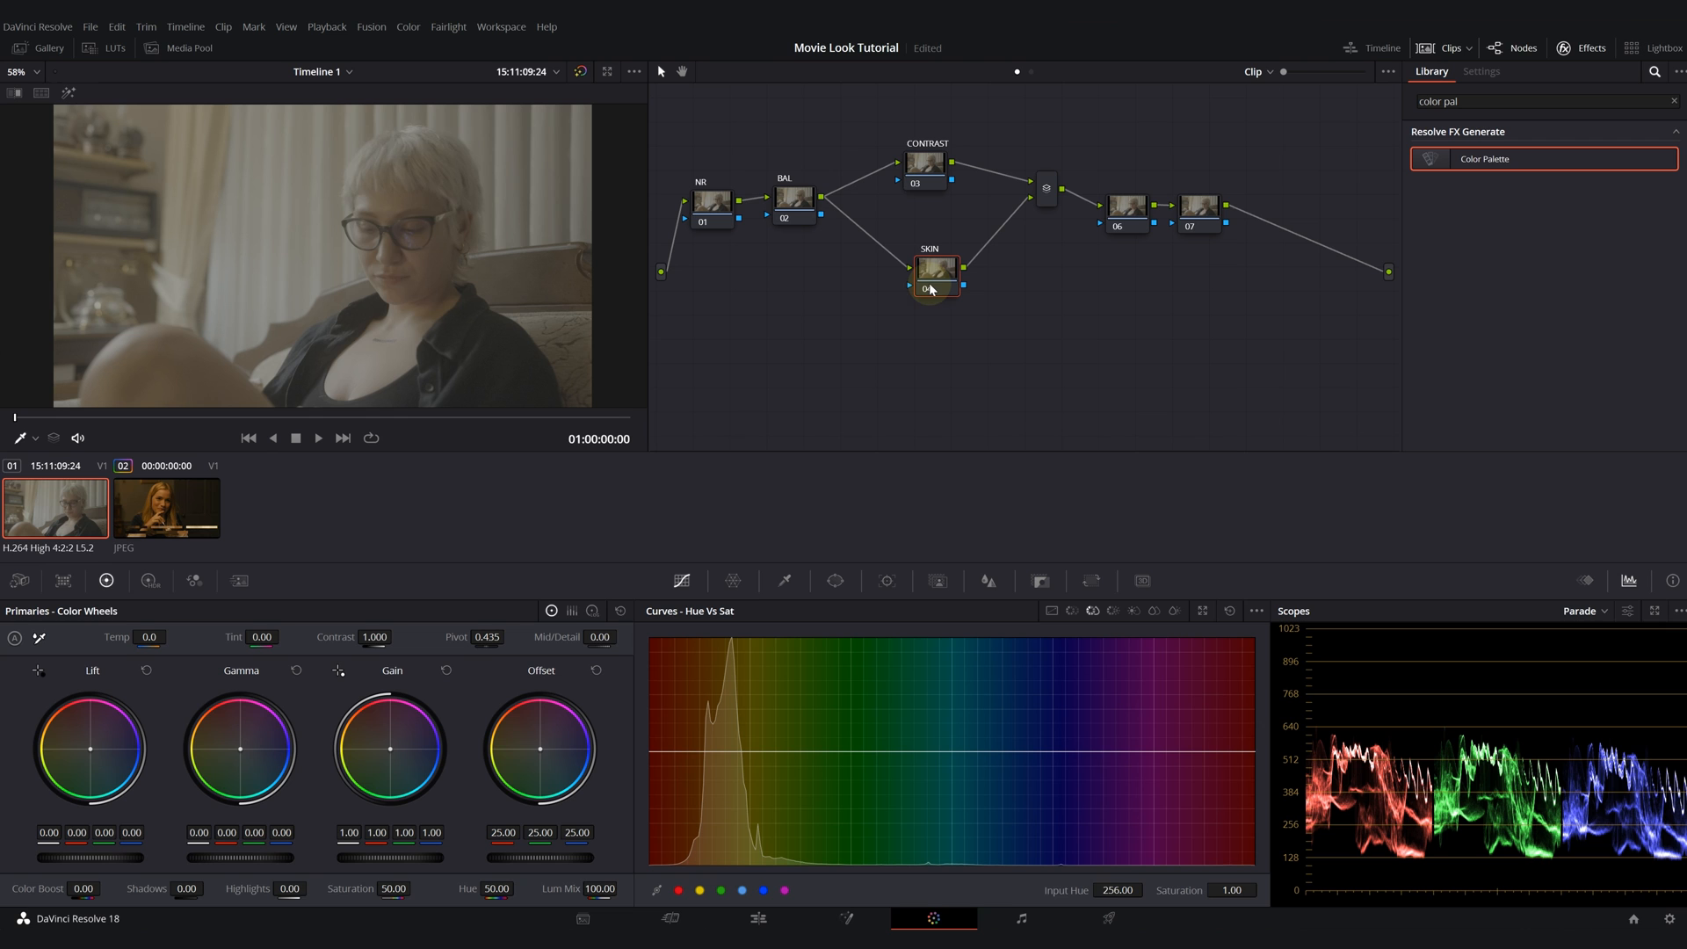
left_click_drag(932, 290, 926, 261)
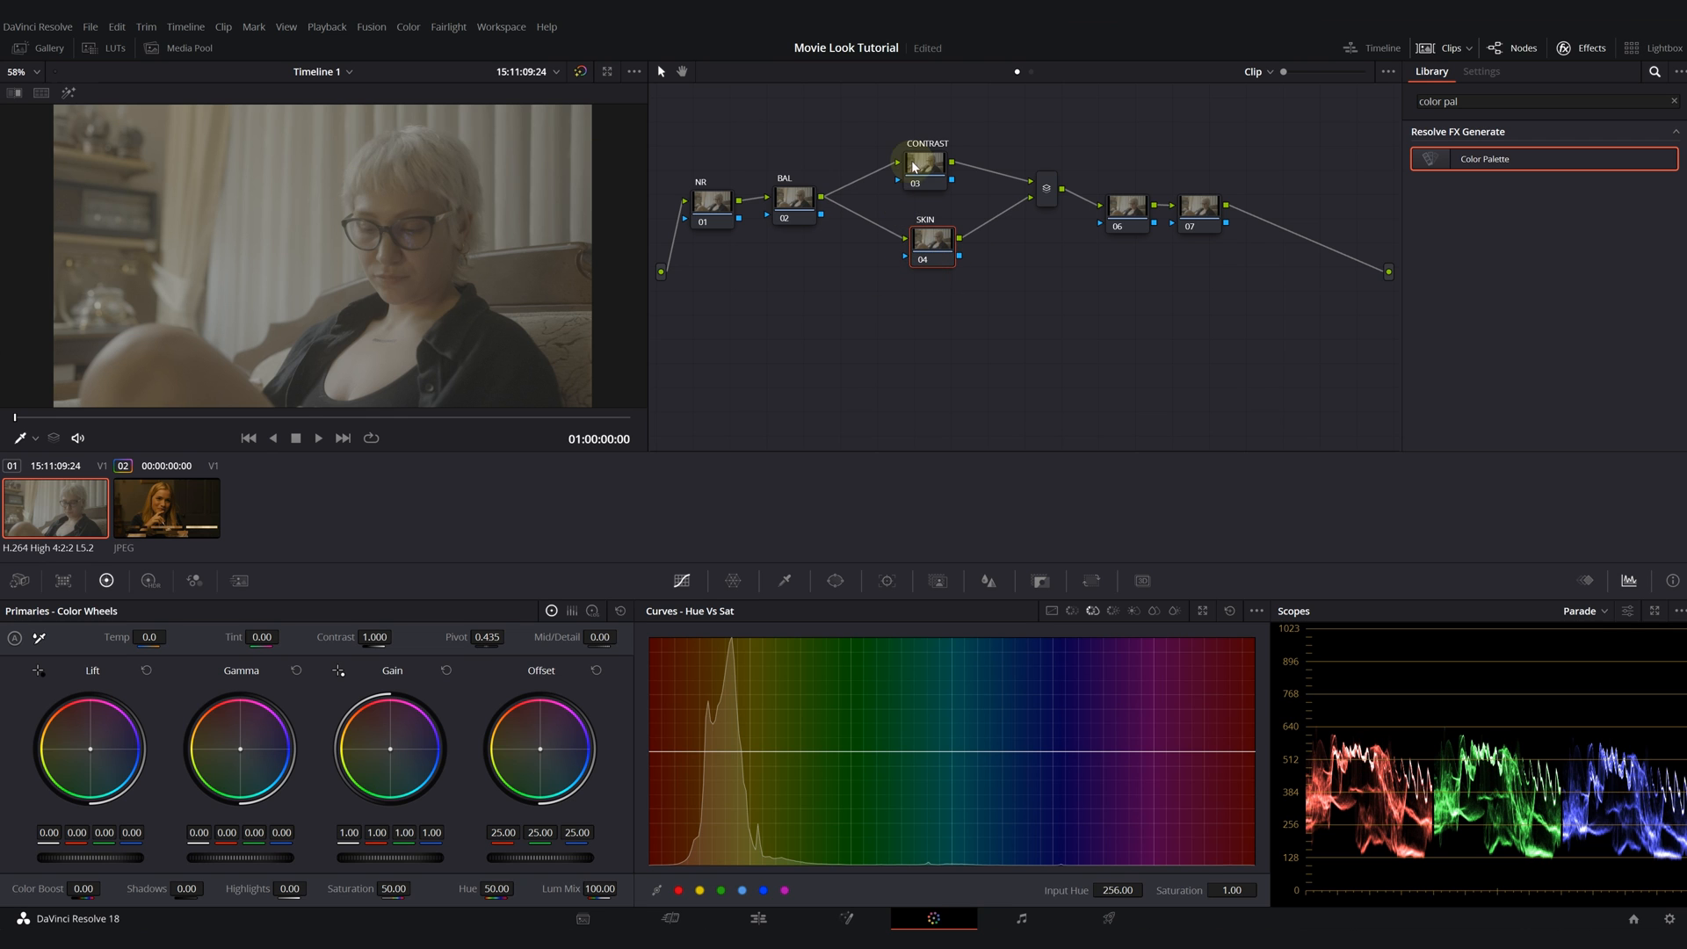
left_click(914, 167)
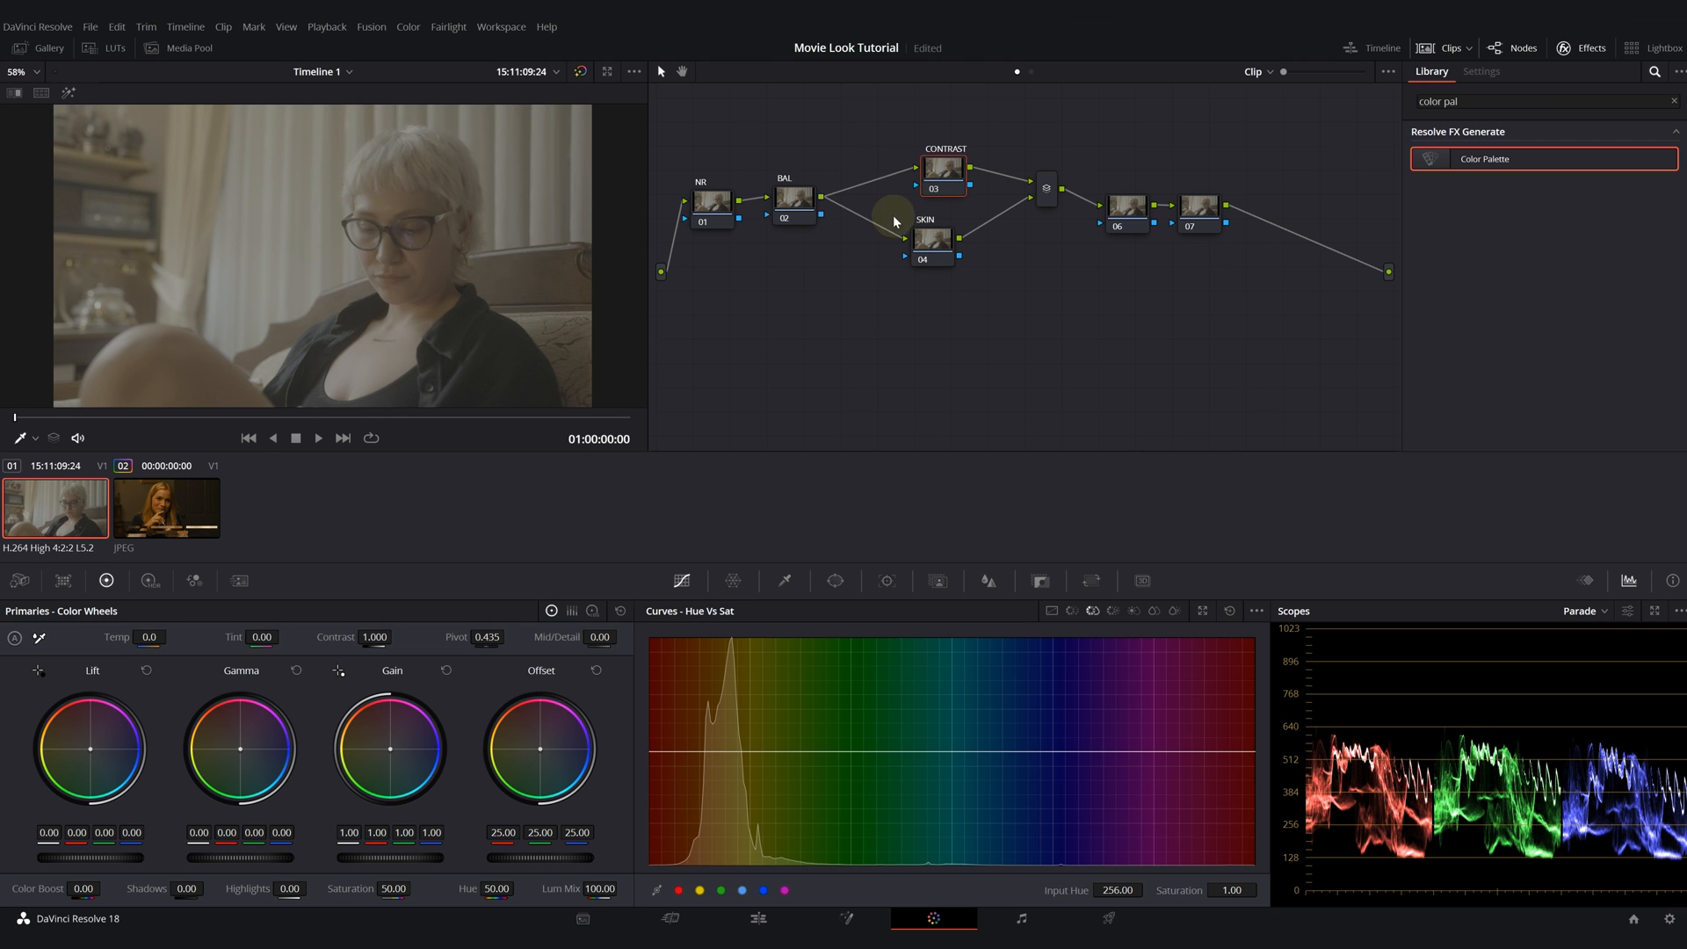
mouse_move(928, 247)
left_mouse_down()
mouse_move(946, 249)
mouse_move(931, 253)
mouse_move(941, 236)
left_mouse_up()
- Arrange the final CST and KODAK nodes after the parallel mixer and apply Color Space Transform to the CST node
left_click_drag(1118, 143, 1239, 205)
left_click_drag(1158, 201, 1116, 200)
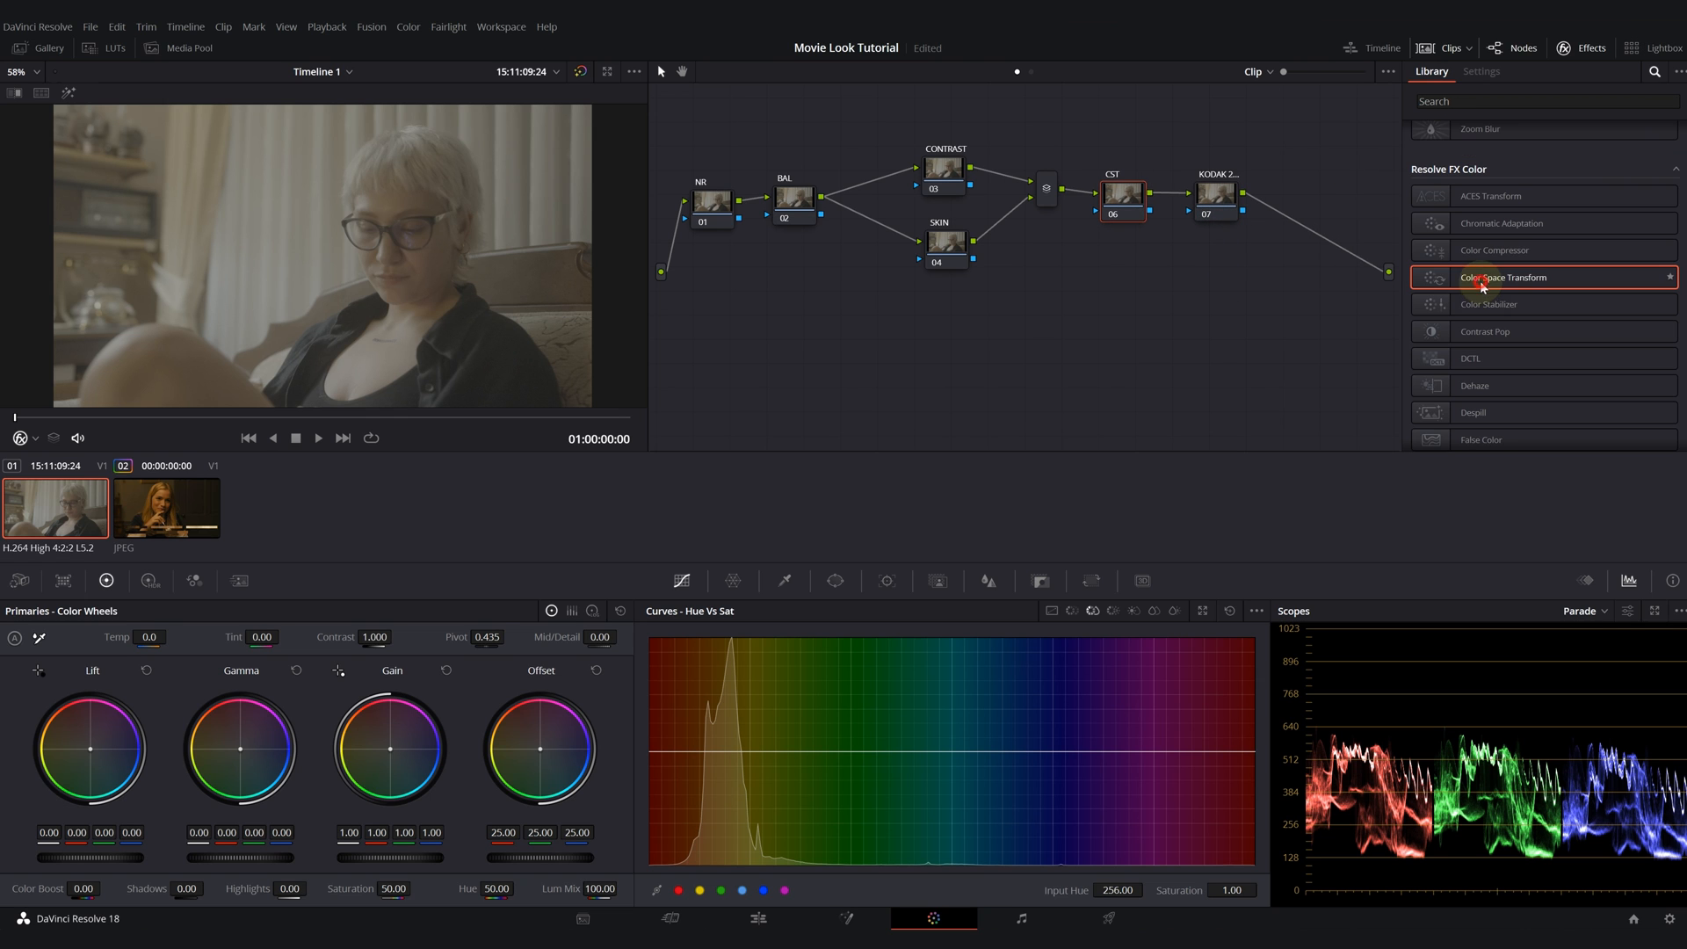
left_click_drag(1483, 280, 1123, 195)
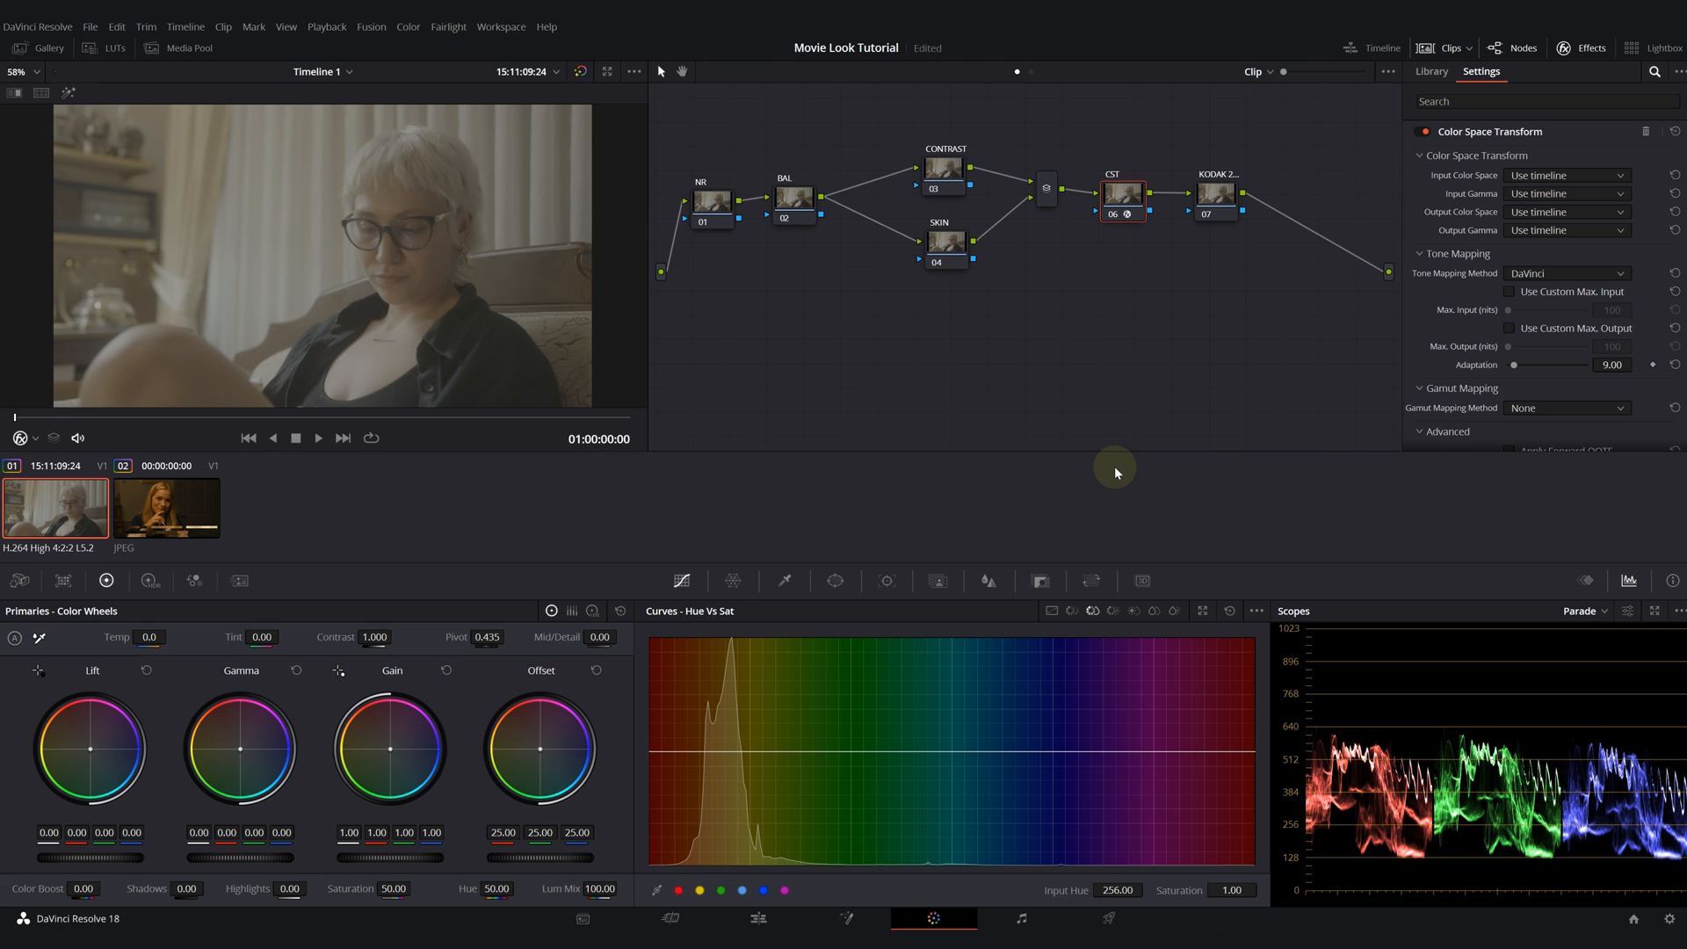
- Set the CST node's transform from Sony S-Gamut3.Cine and Sony S-Log3 to Rec.709 with Cineon Film Log output gamma
left_click(1213, 193)
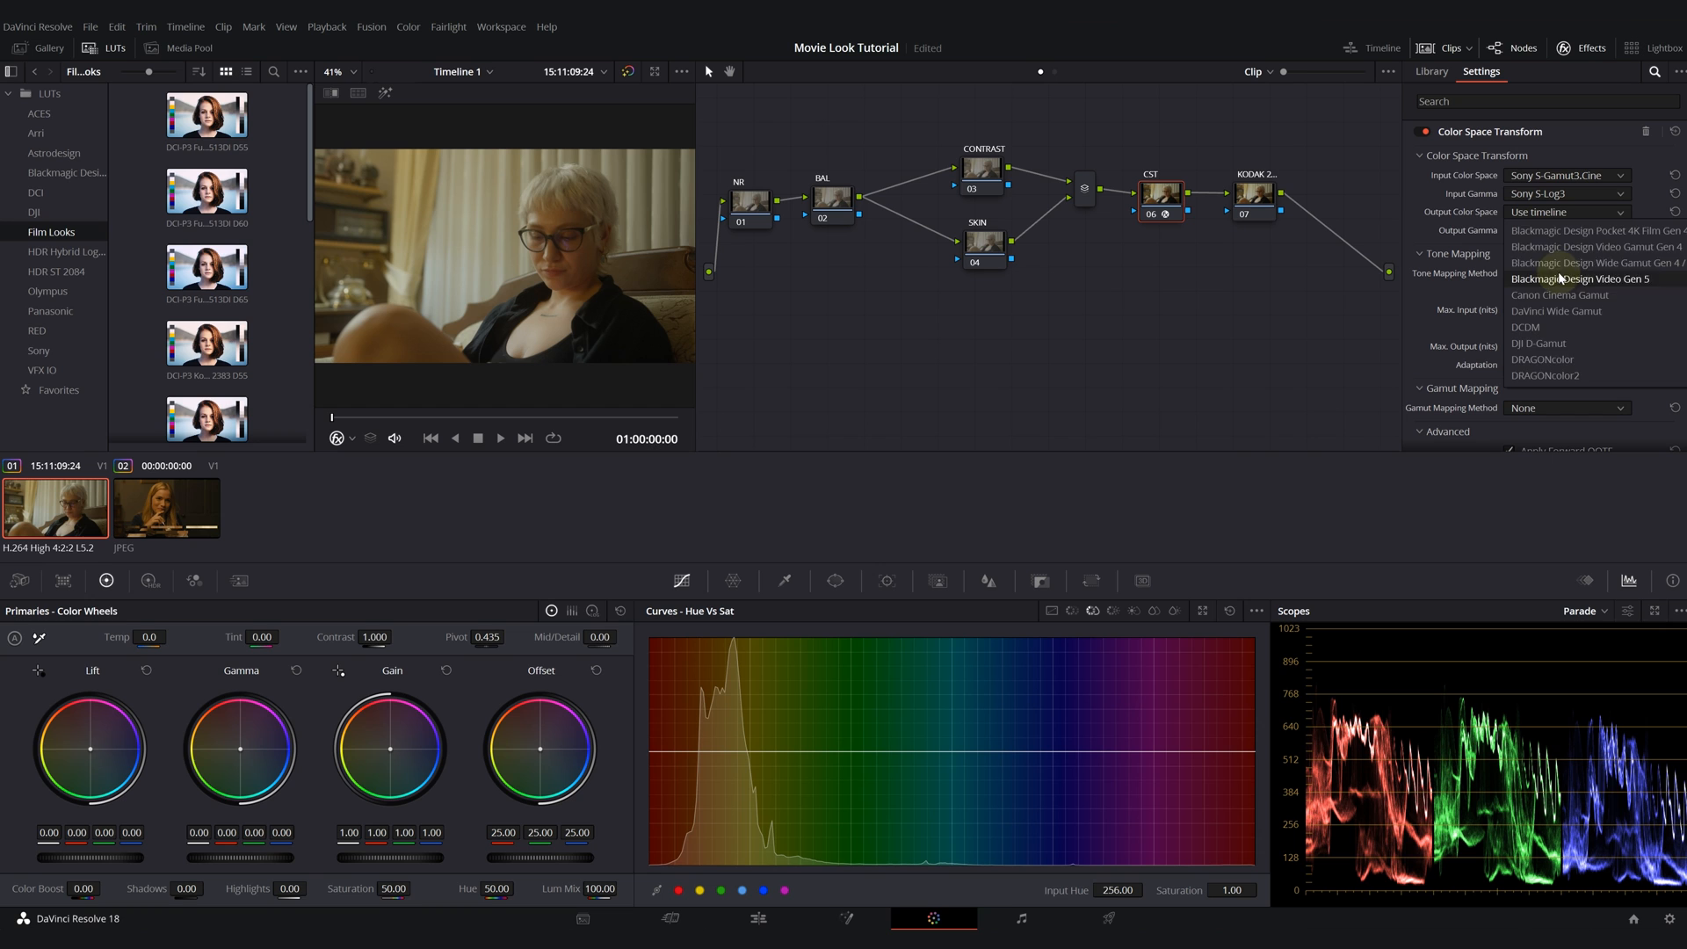
scroll(1562, 276, "down", 3)
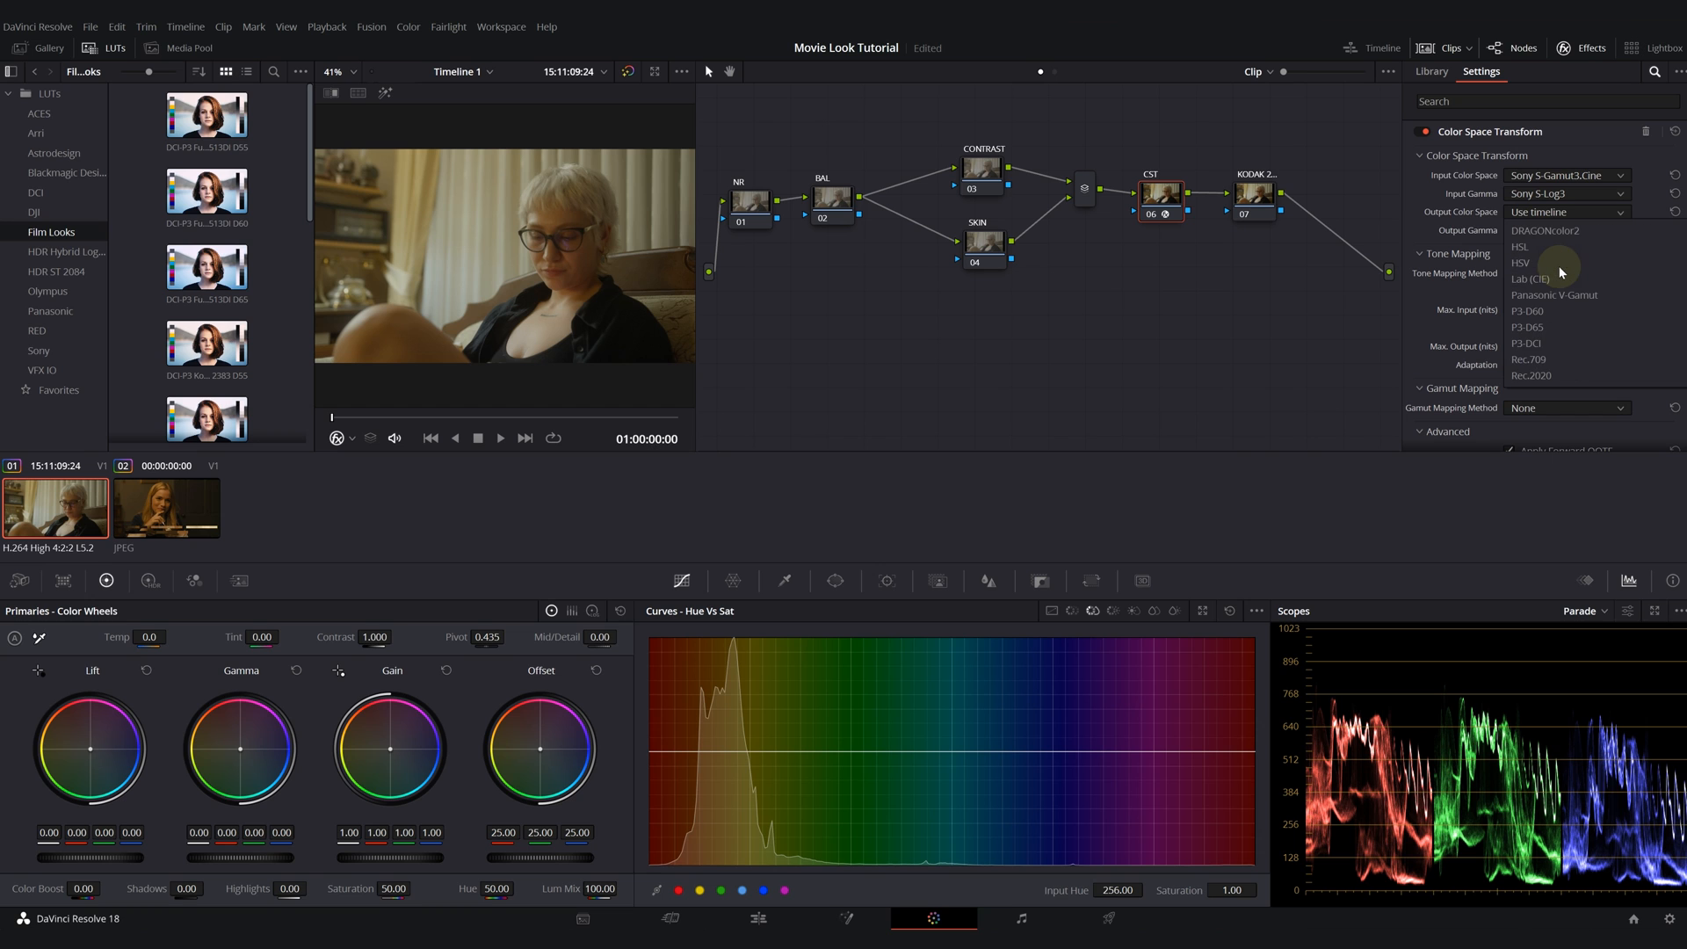
left_click(1529, 359)
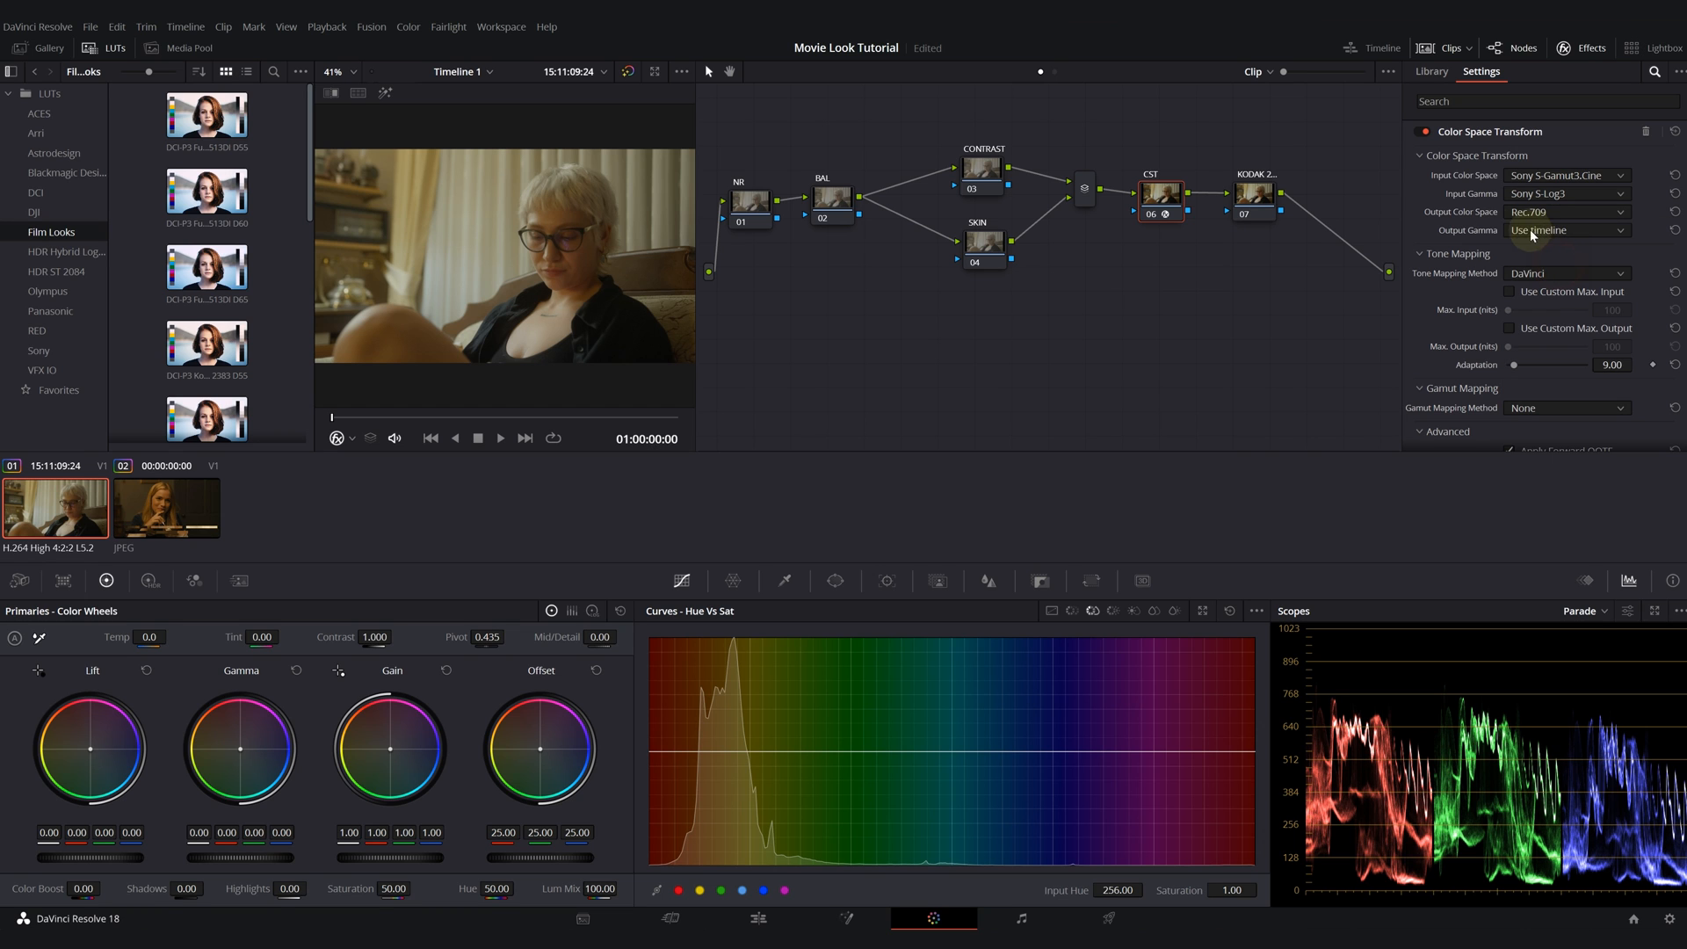
left_click(1543, 232)
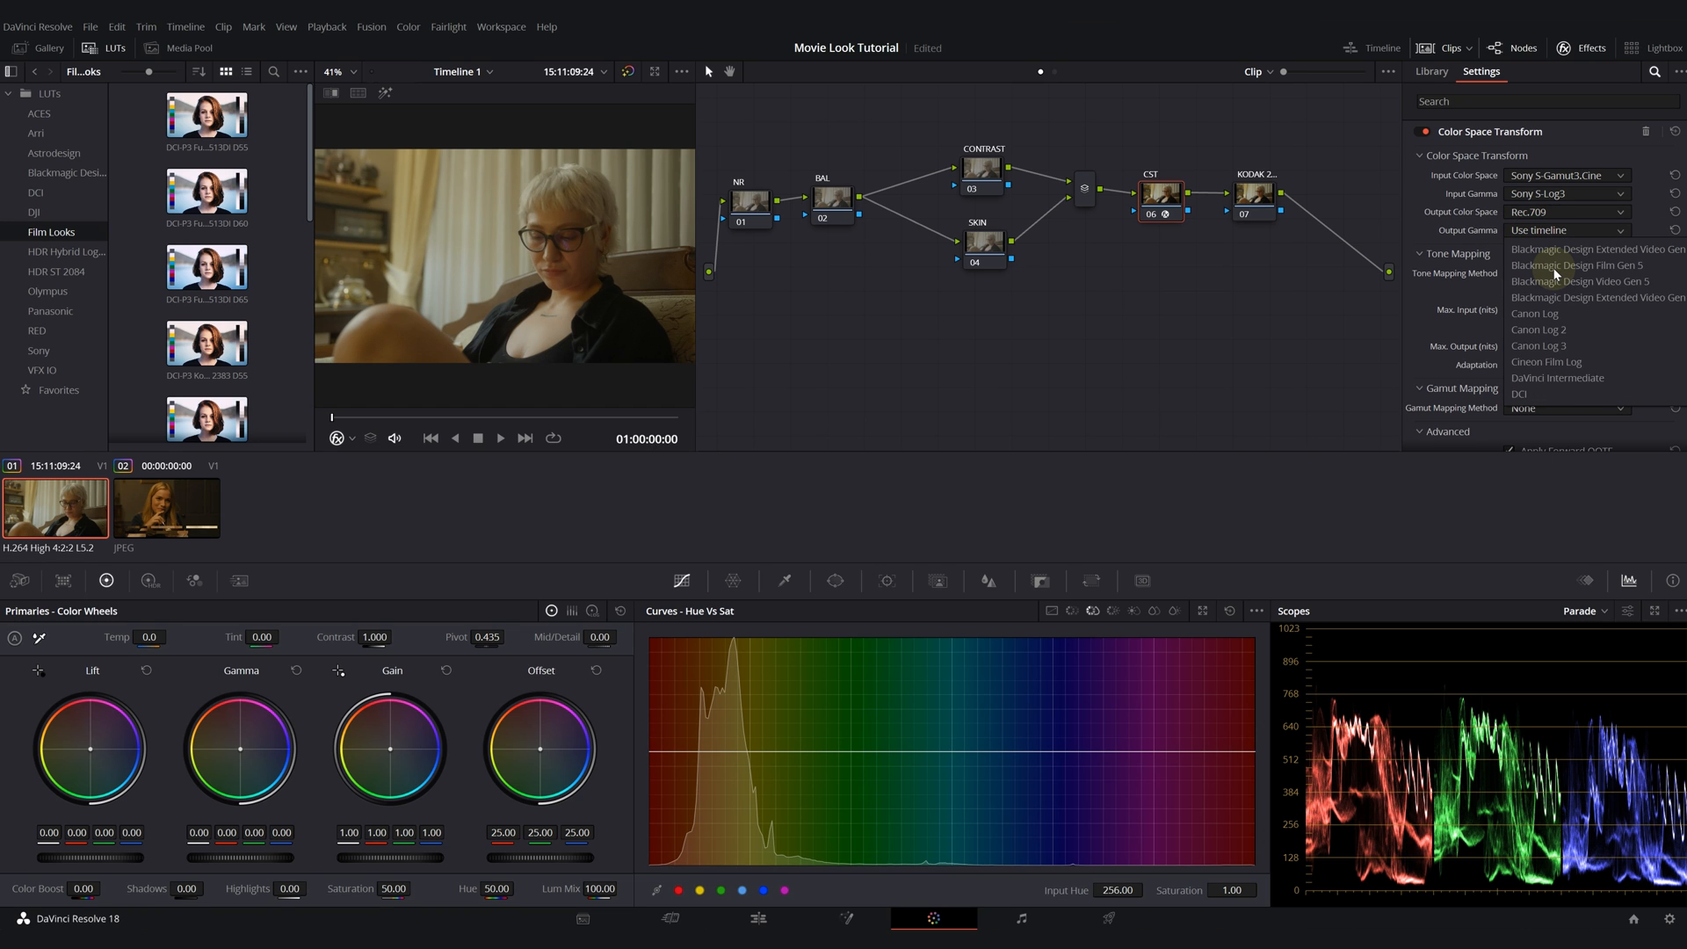
left_click(1558, 313)
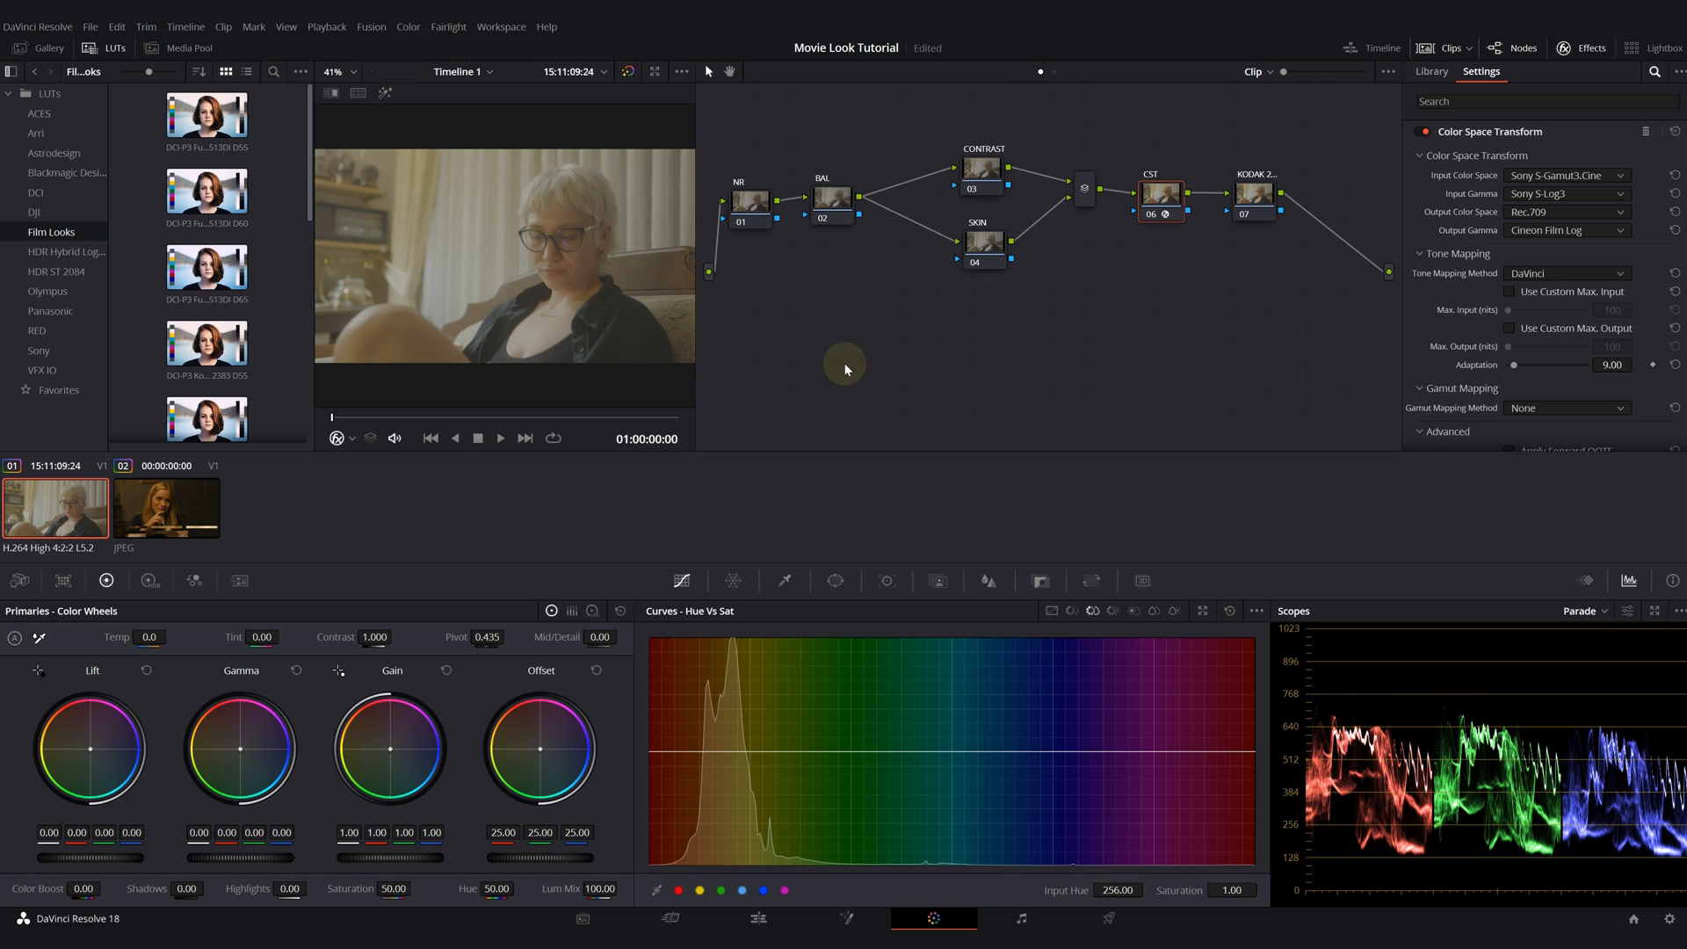
- Apply the Rec709 Kodak 2383 D55 film look LUT to the KODAK node and close the LUT browser
left_click(1253, 196)
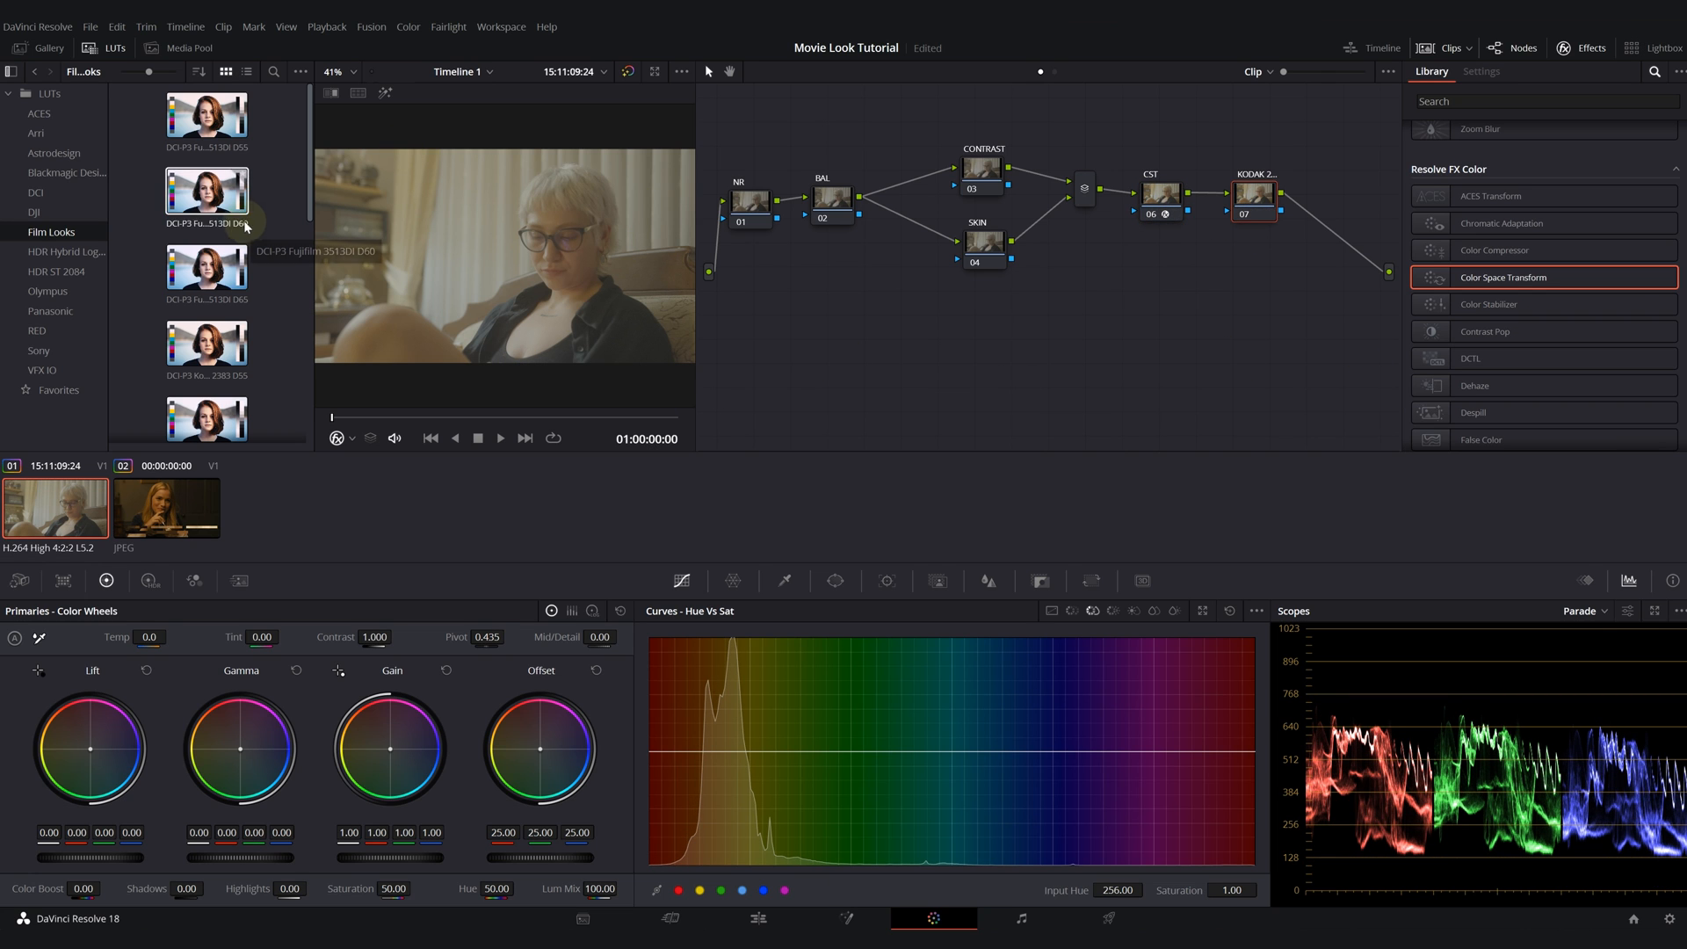
scroll(278, 209, "down", 10)
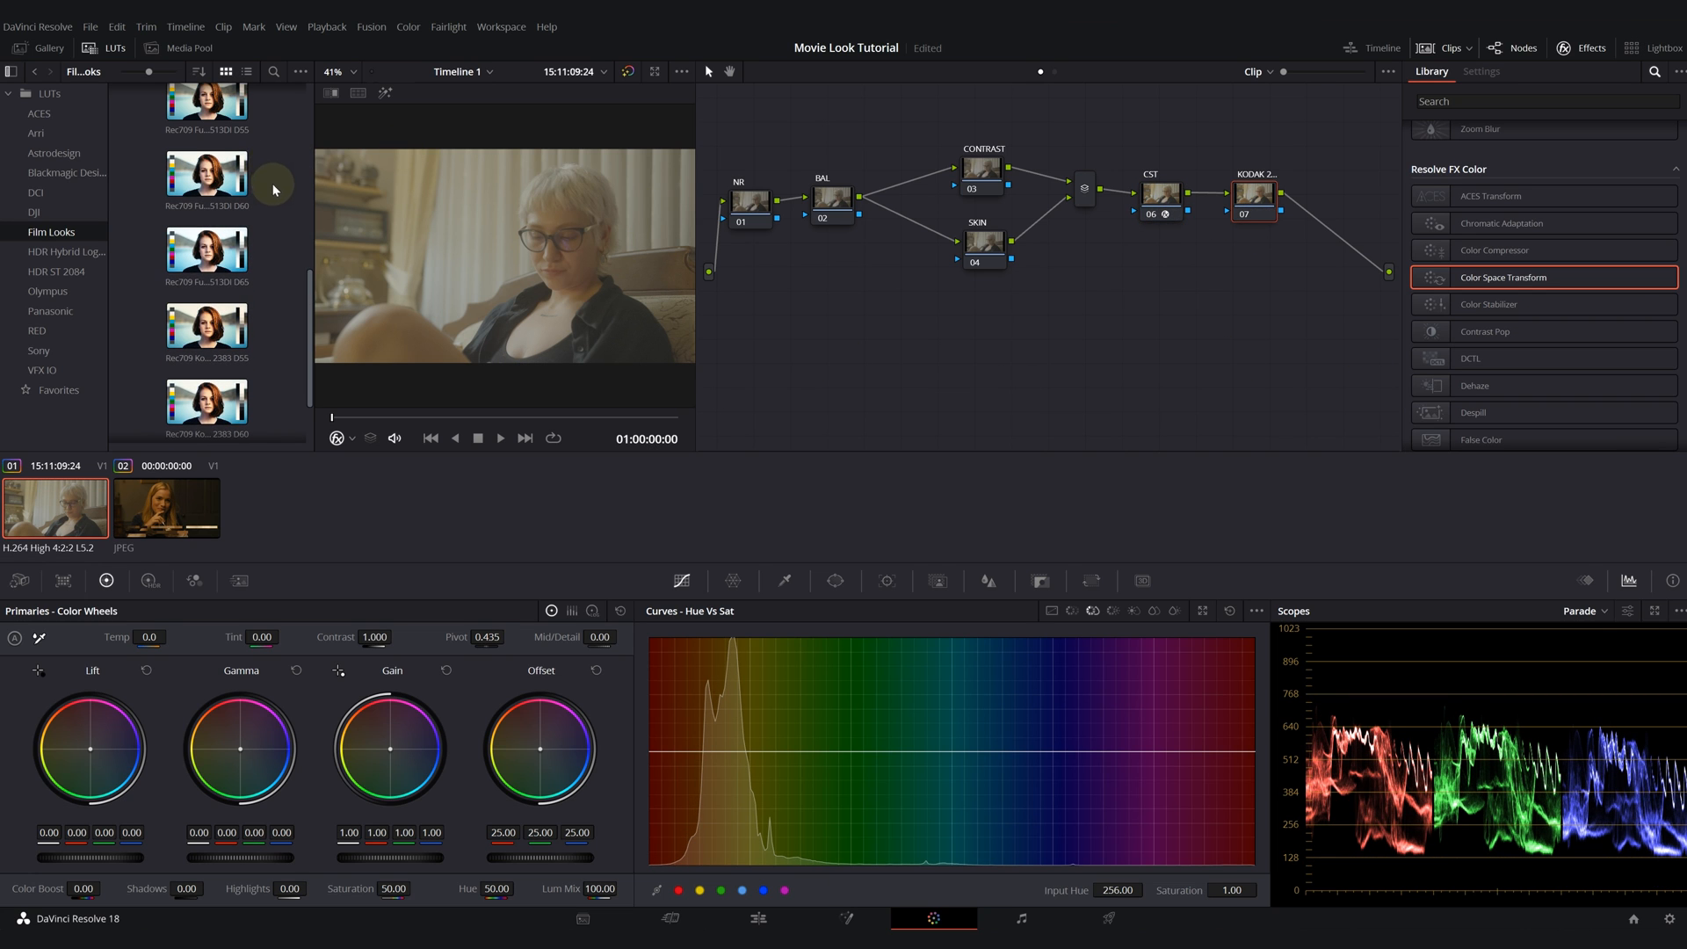
scroll(275, 190, "down", 1)
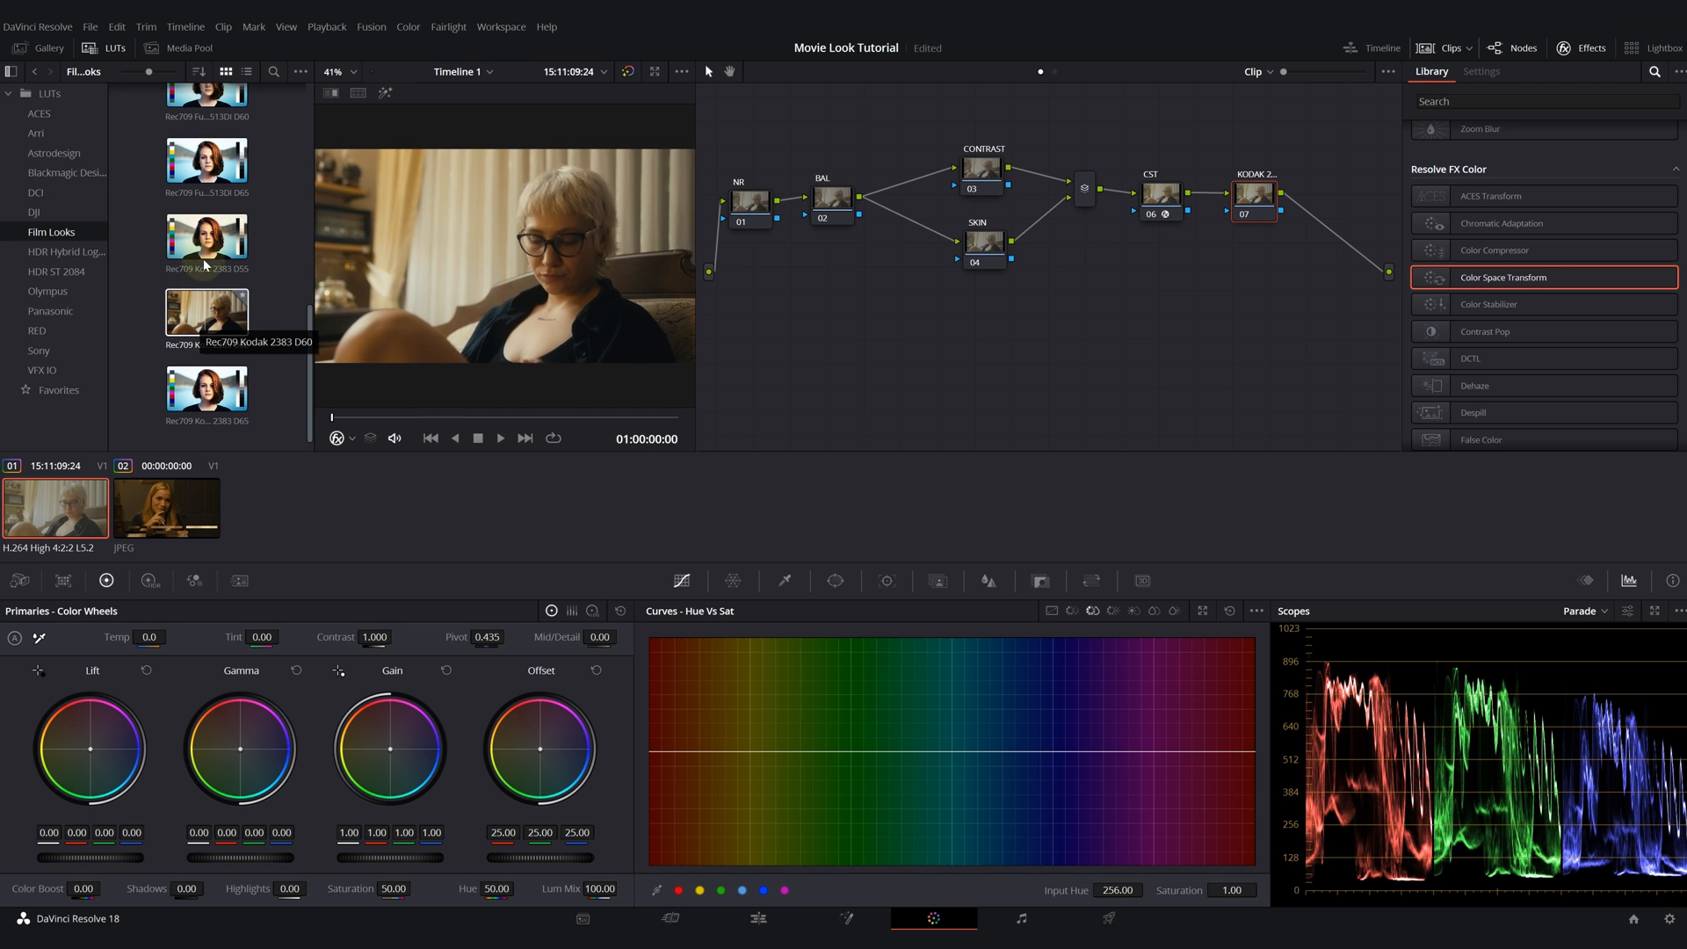
left_click(204, 236)
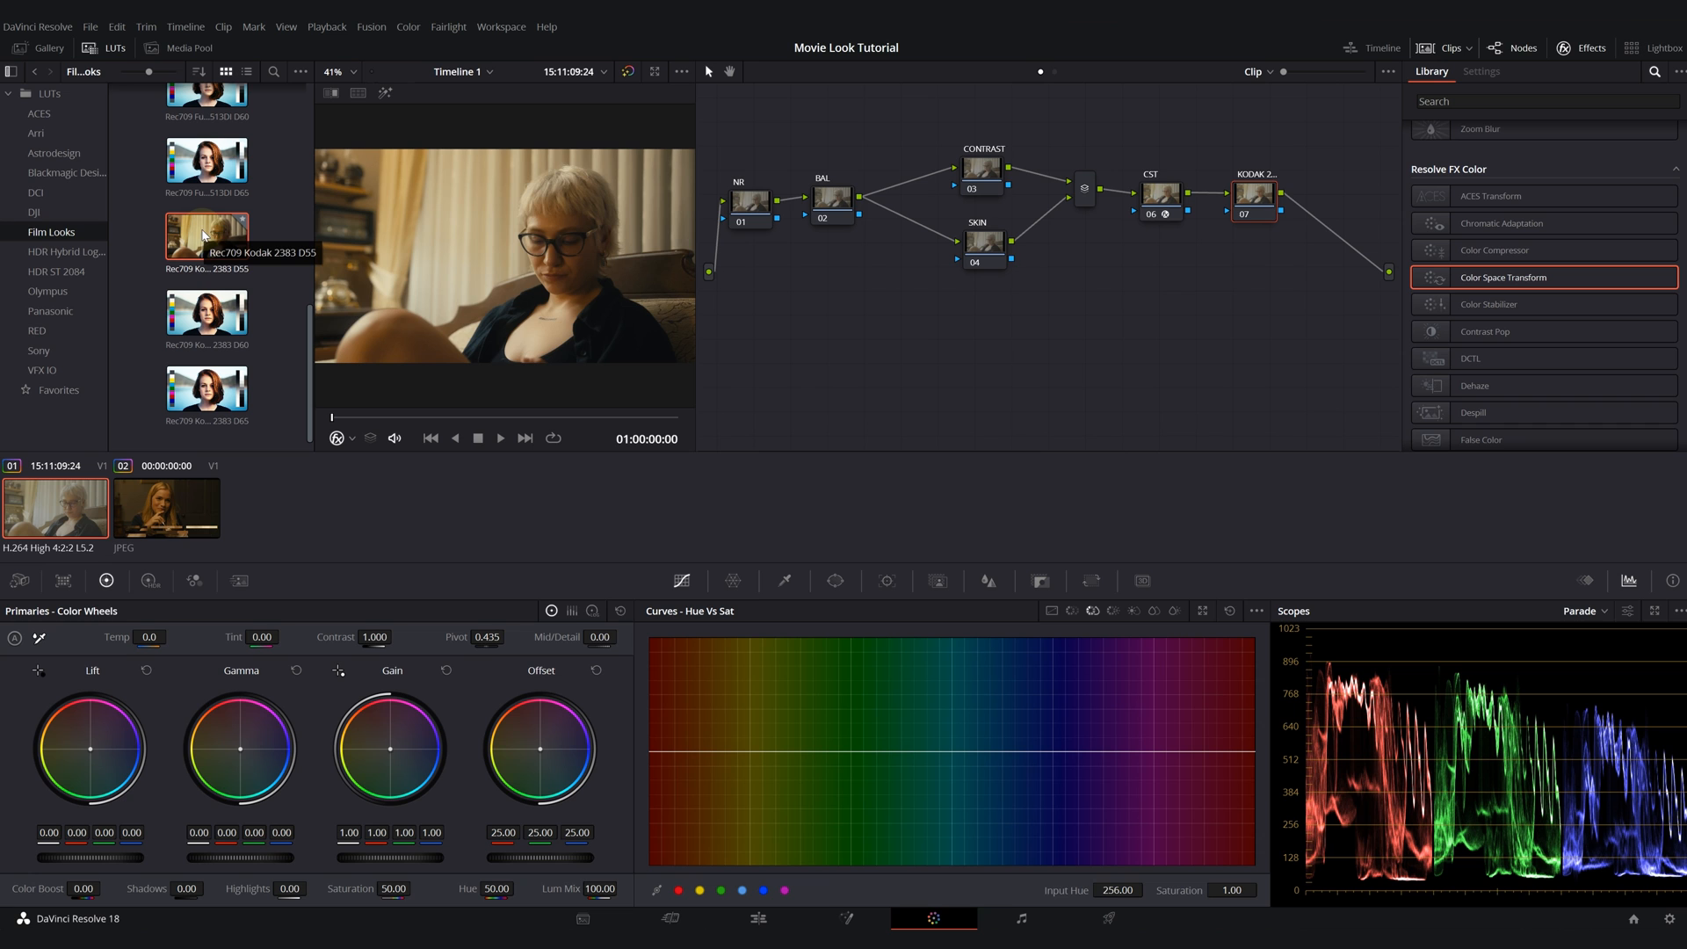
left_click_drag(202, 235, 1266, 201)
left_click(103, 47)
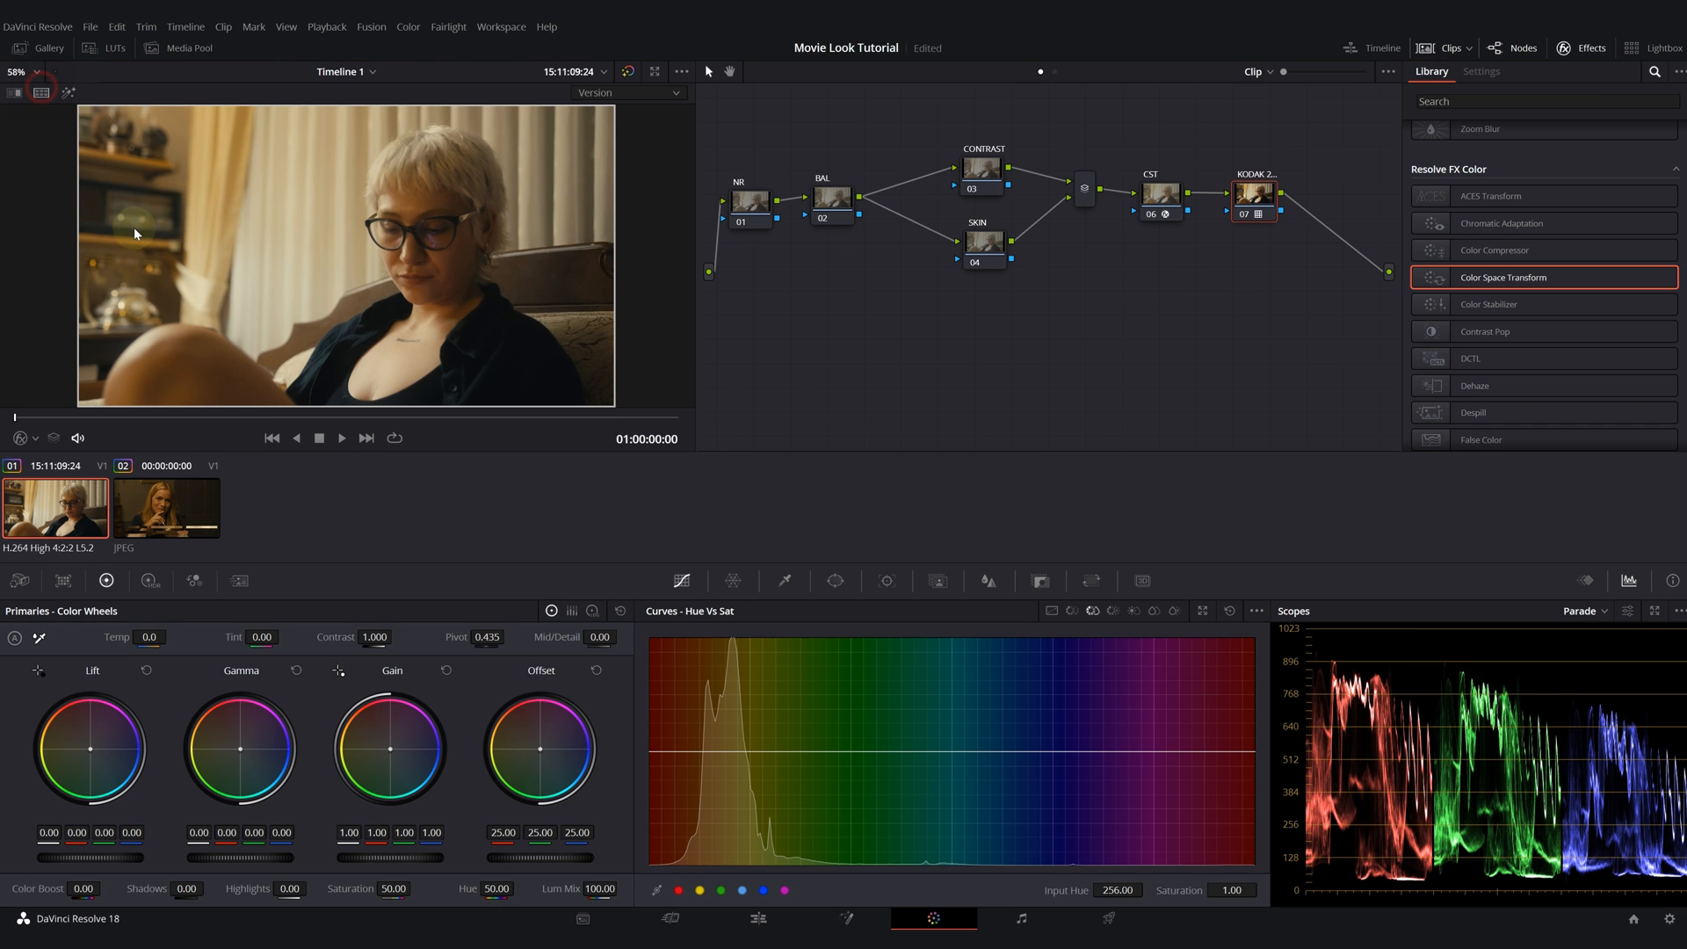
- Show the first clip and the reference still side by side using the Selected Clips split screen, and widen the viewer
left_click(158, 517, "ctrl")
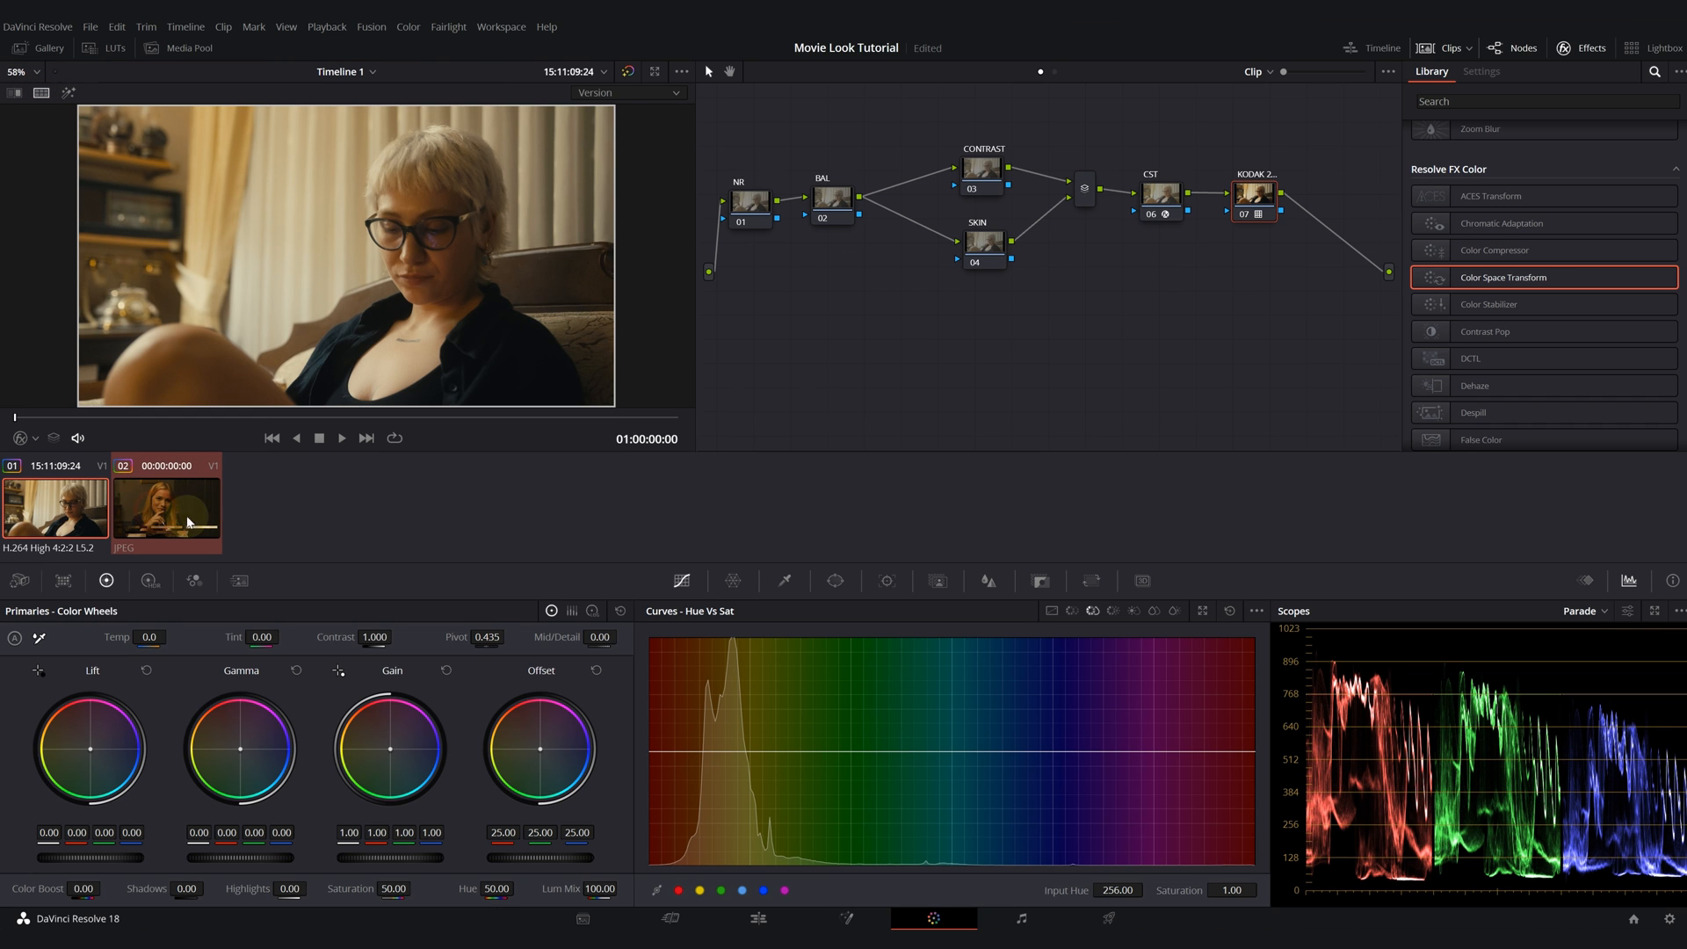
left_click(626, 92)
left_click(635, 195)
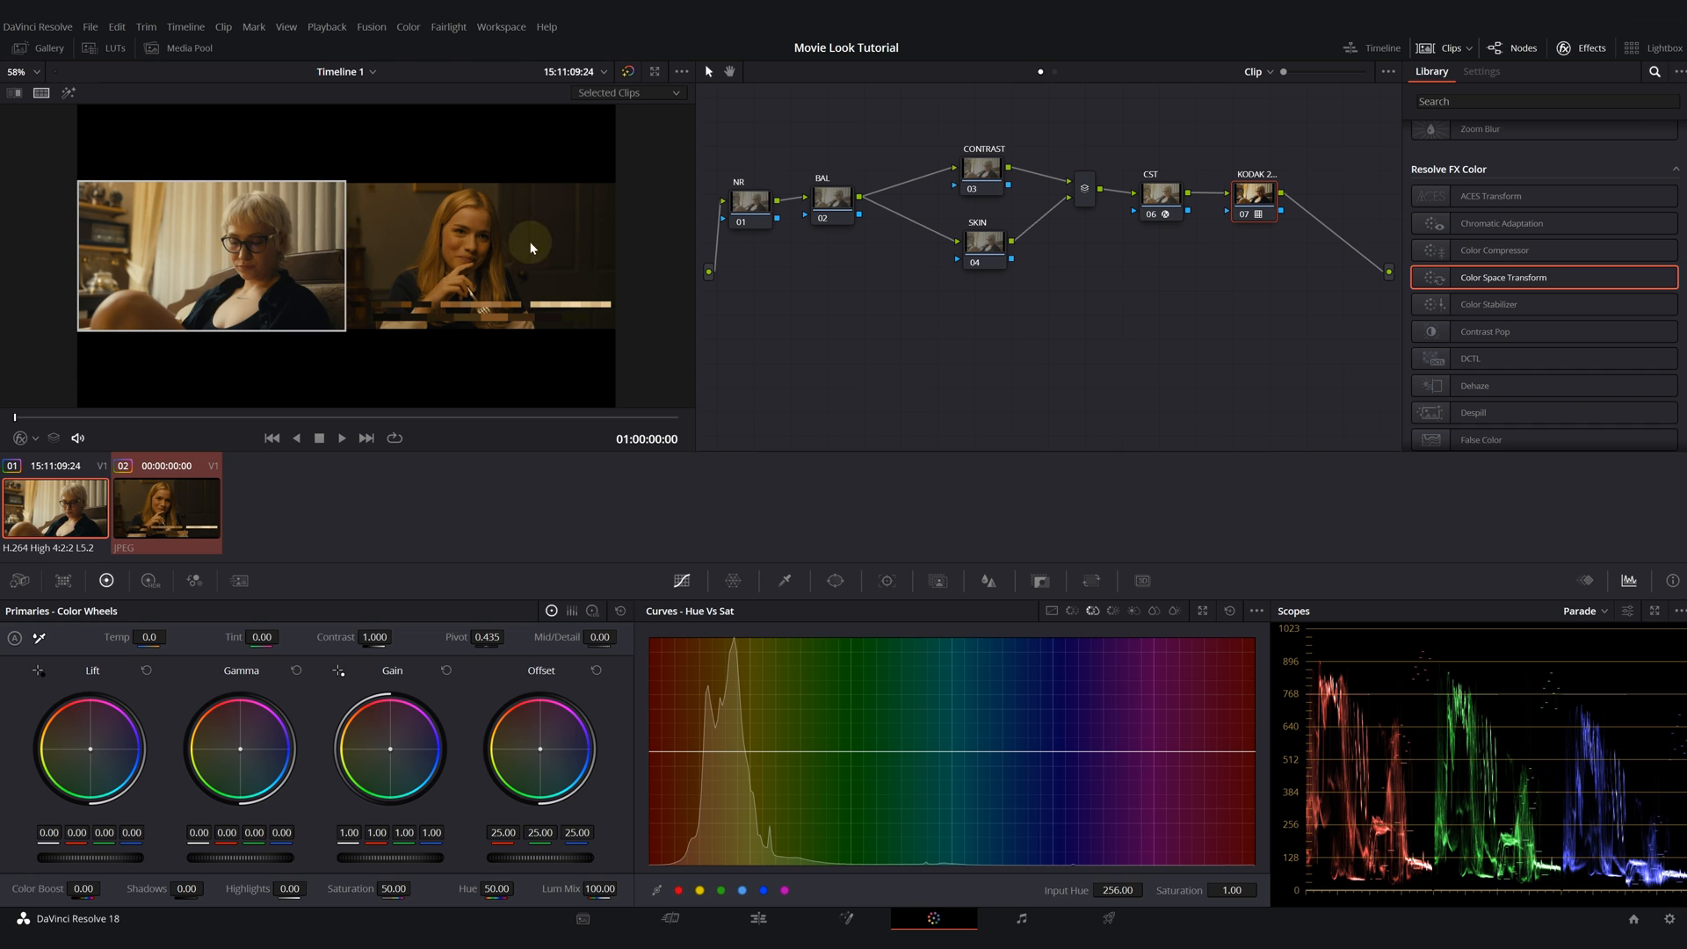
left_click_drag(695, 201, 808, 201)
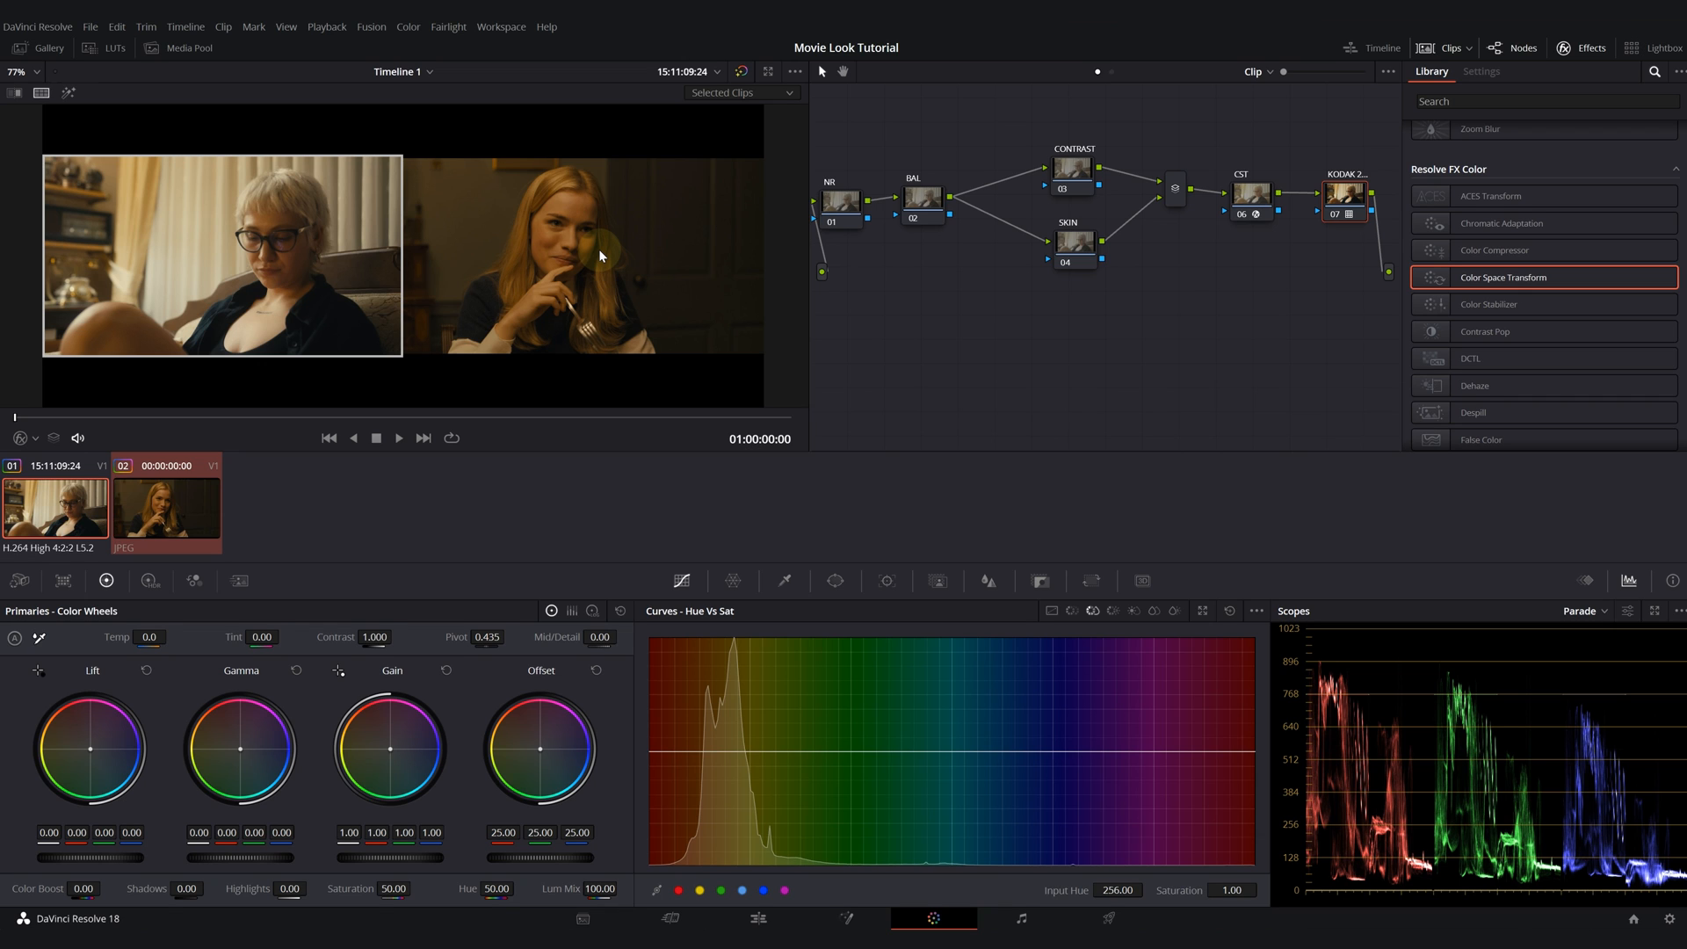
- Lower the BAL node's Gain to 0.84 and set its Temp to 210 while comparing against the reference still side by side
key("ctrl+z")
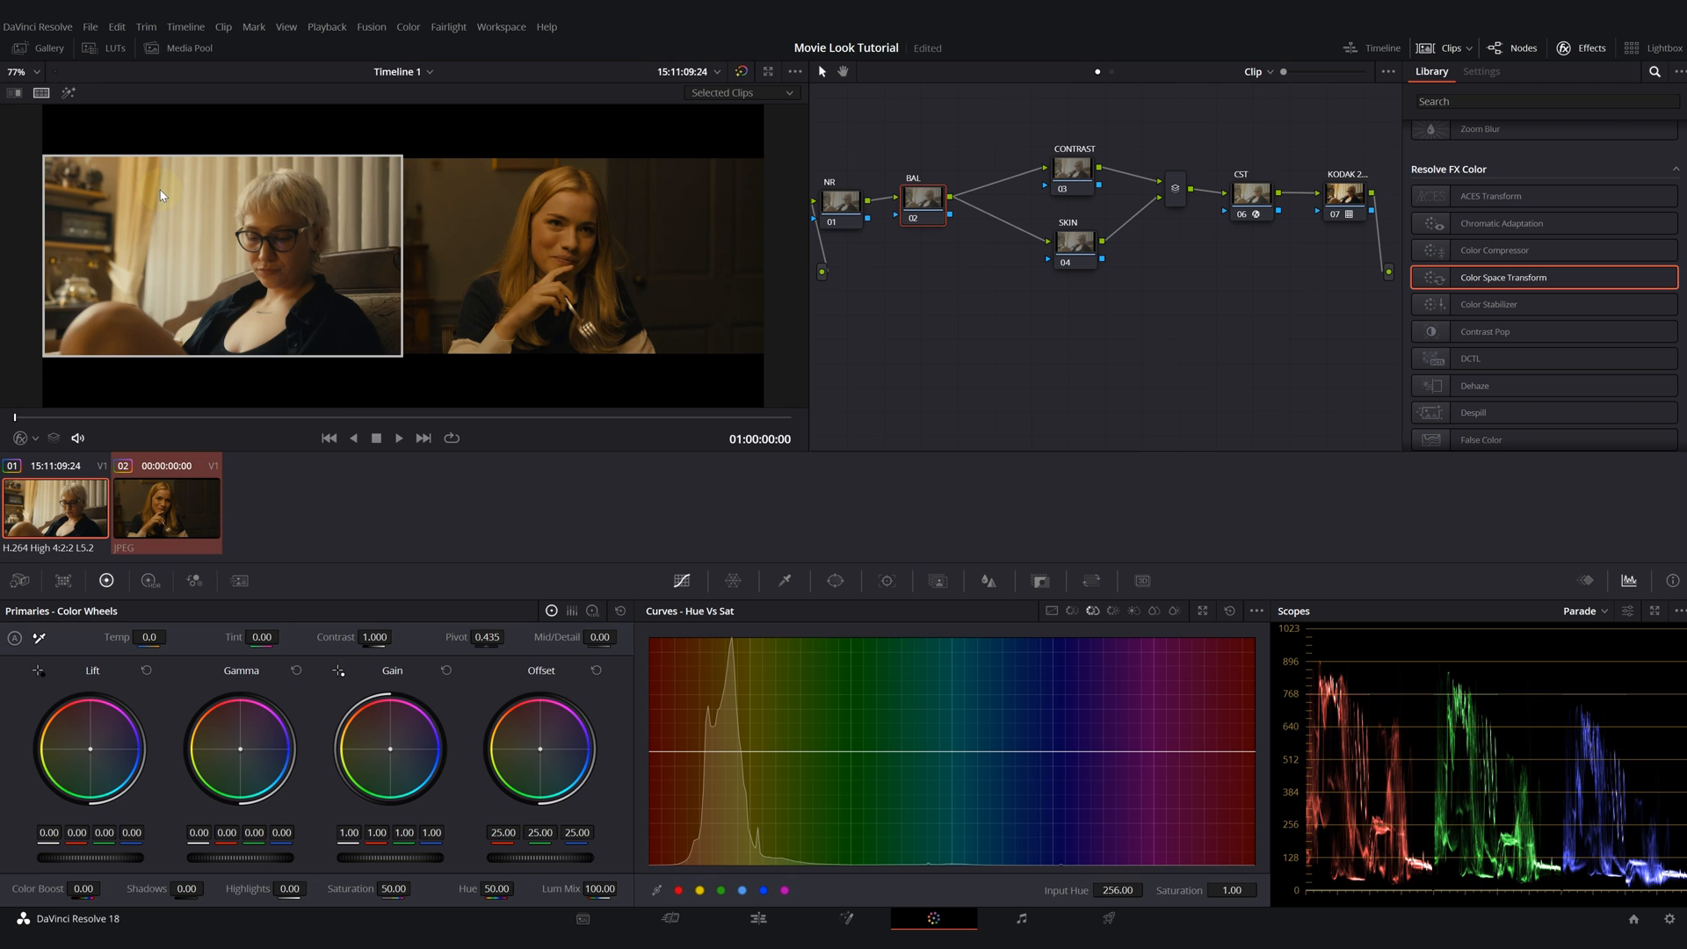
left_click(74, 508)
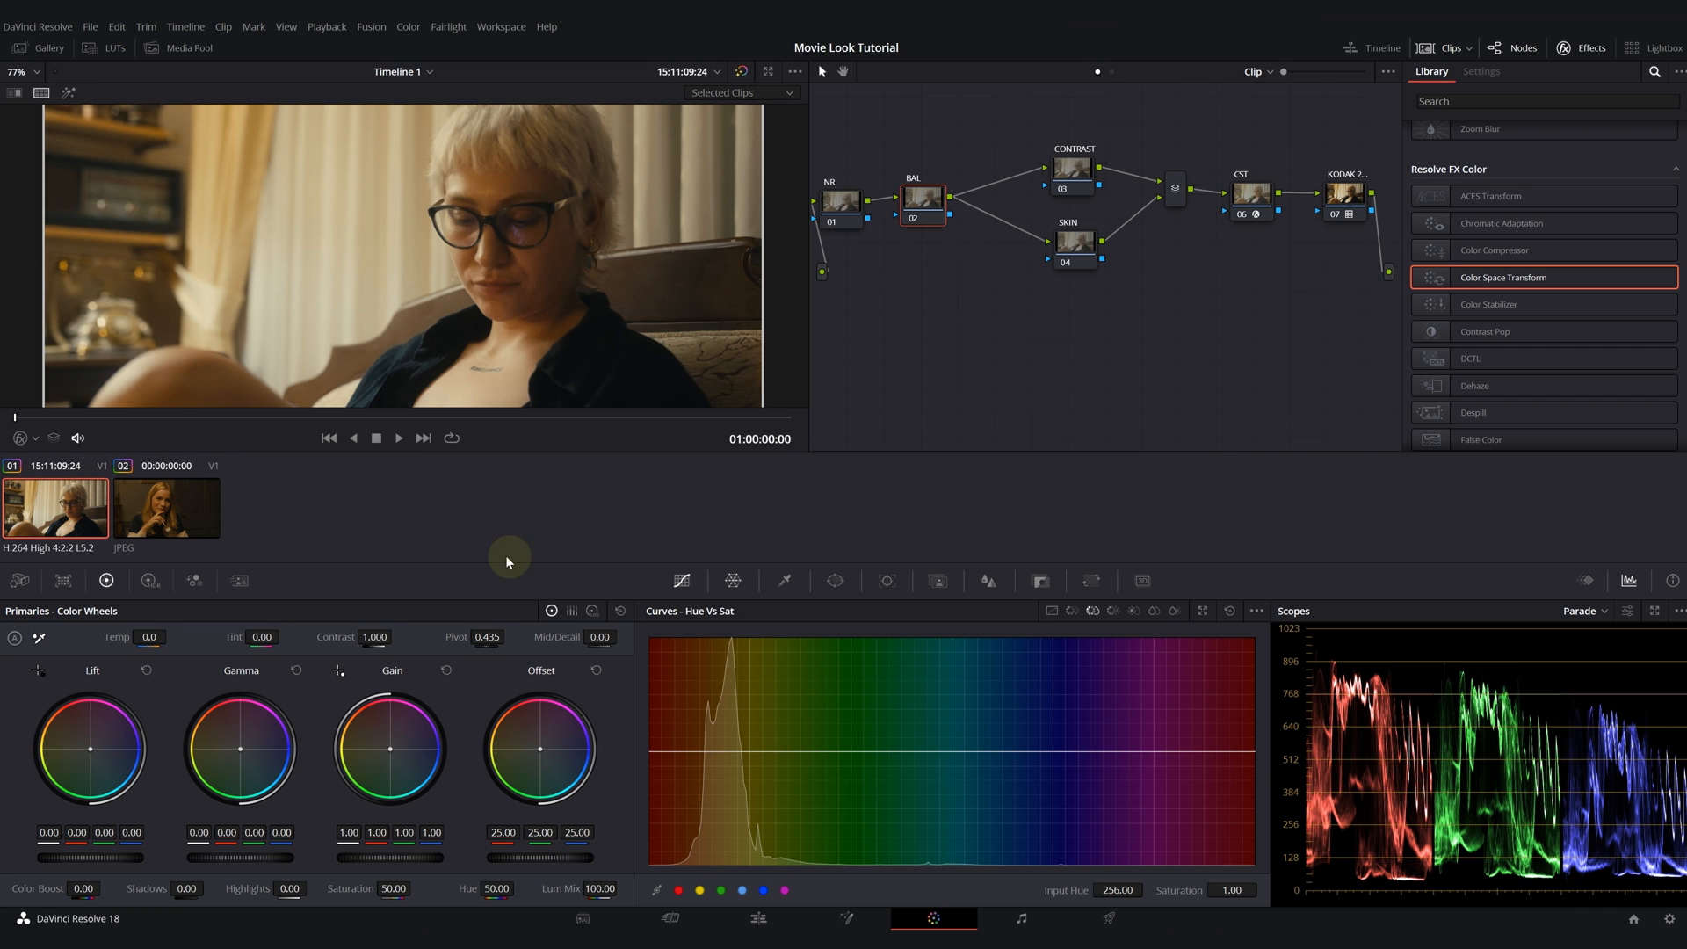
left_click(189, 512)
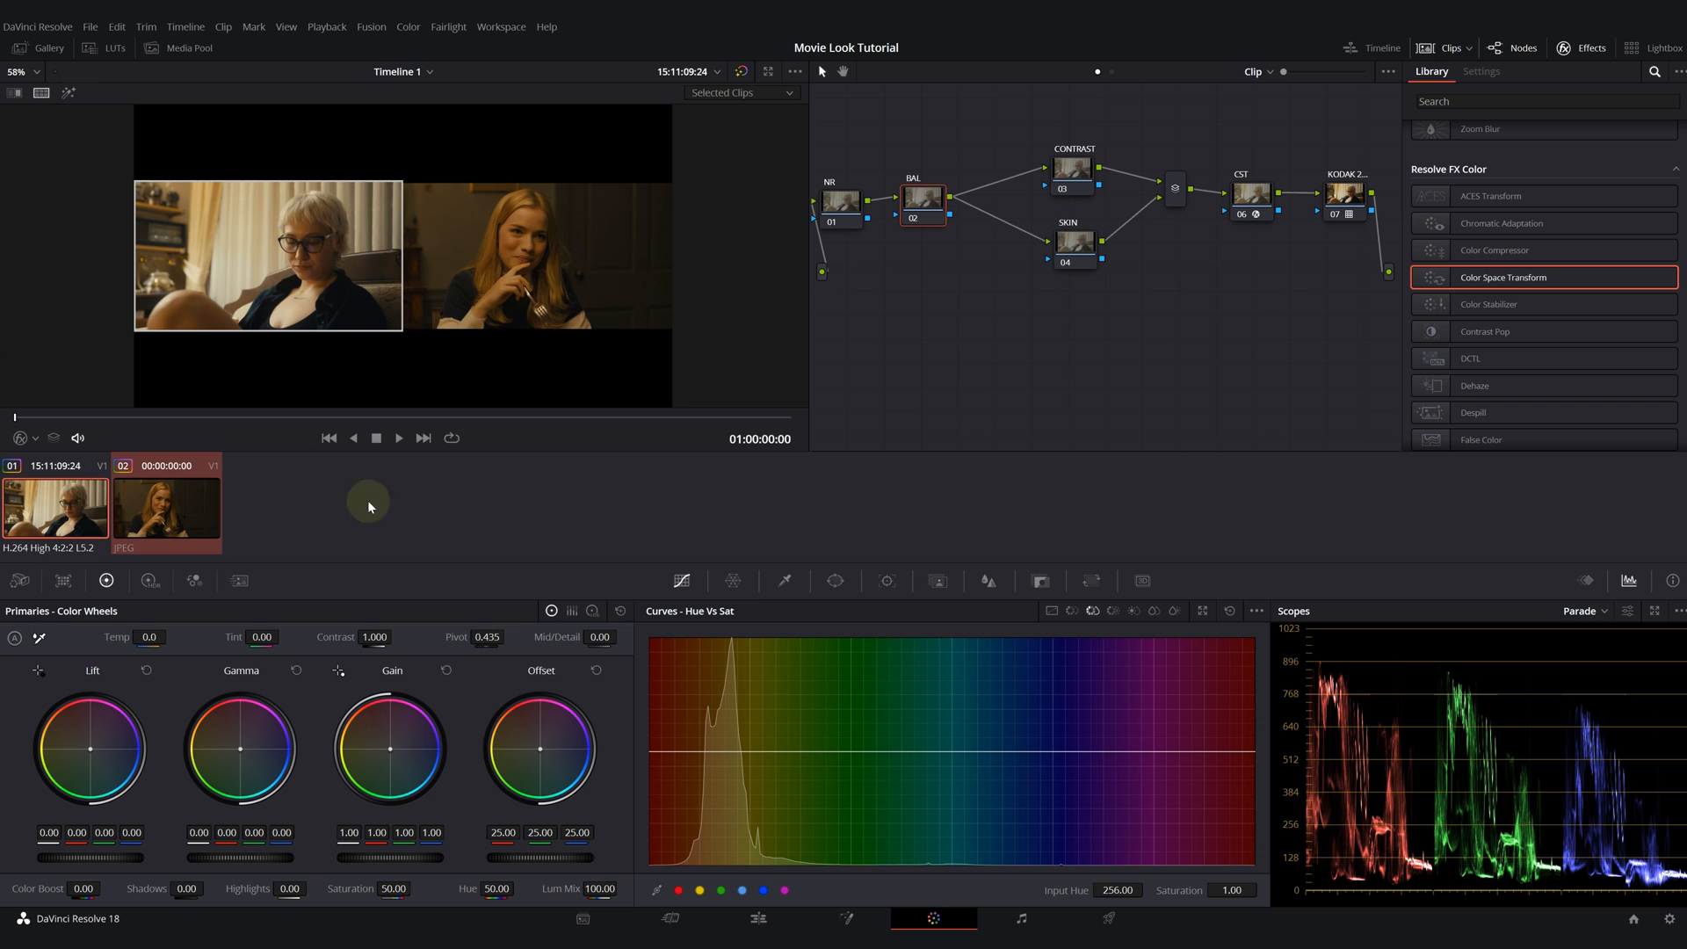
left_click_drag(923, 220, 932, 222)
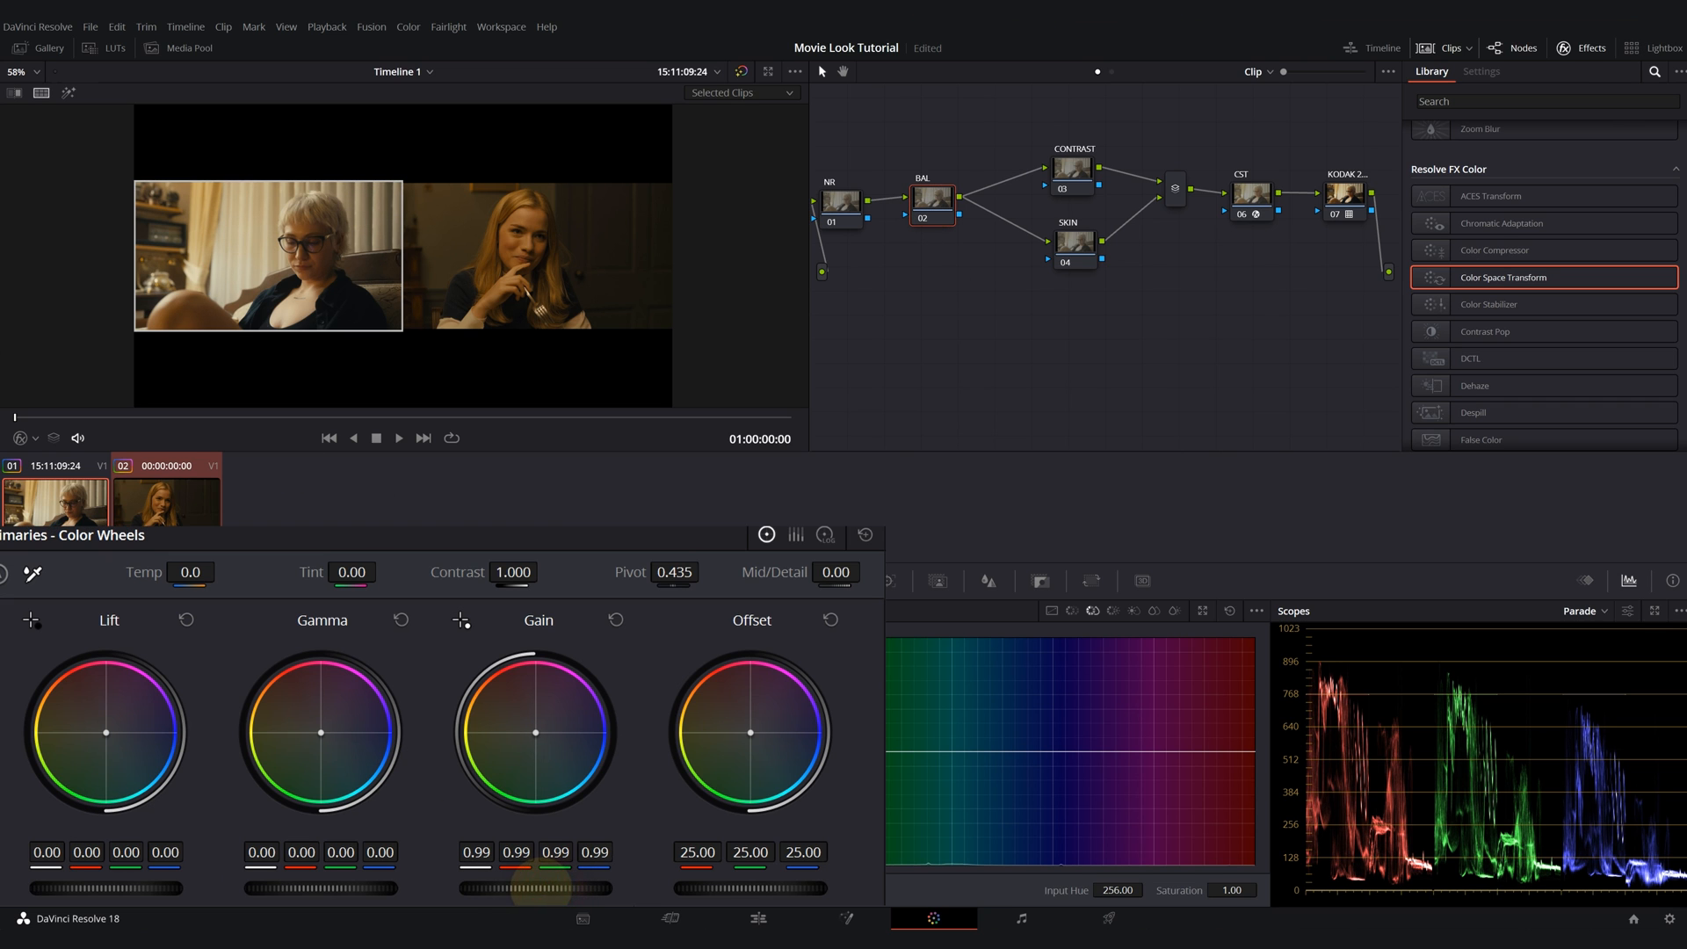
left_click_drag(536, 886, 383, 889)
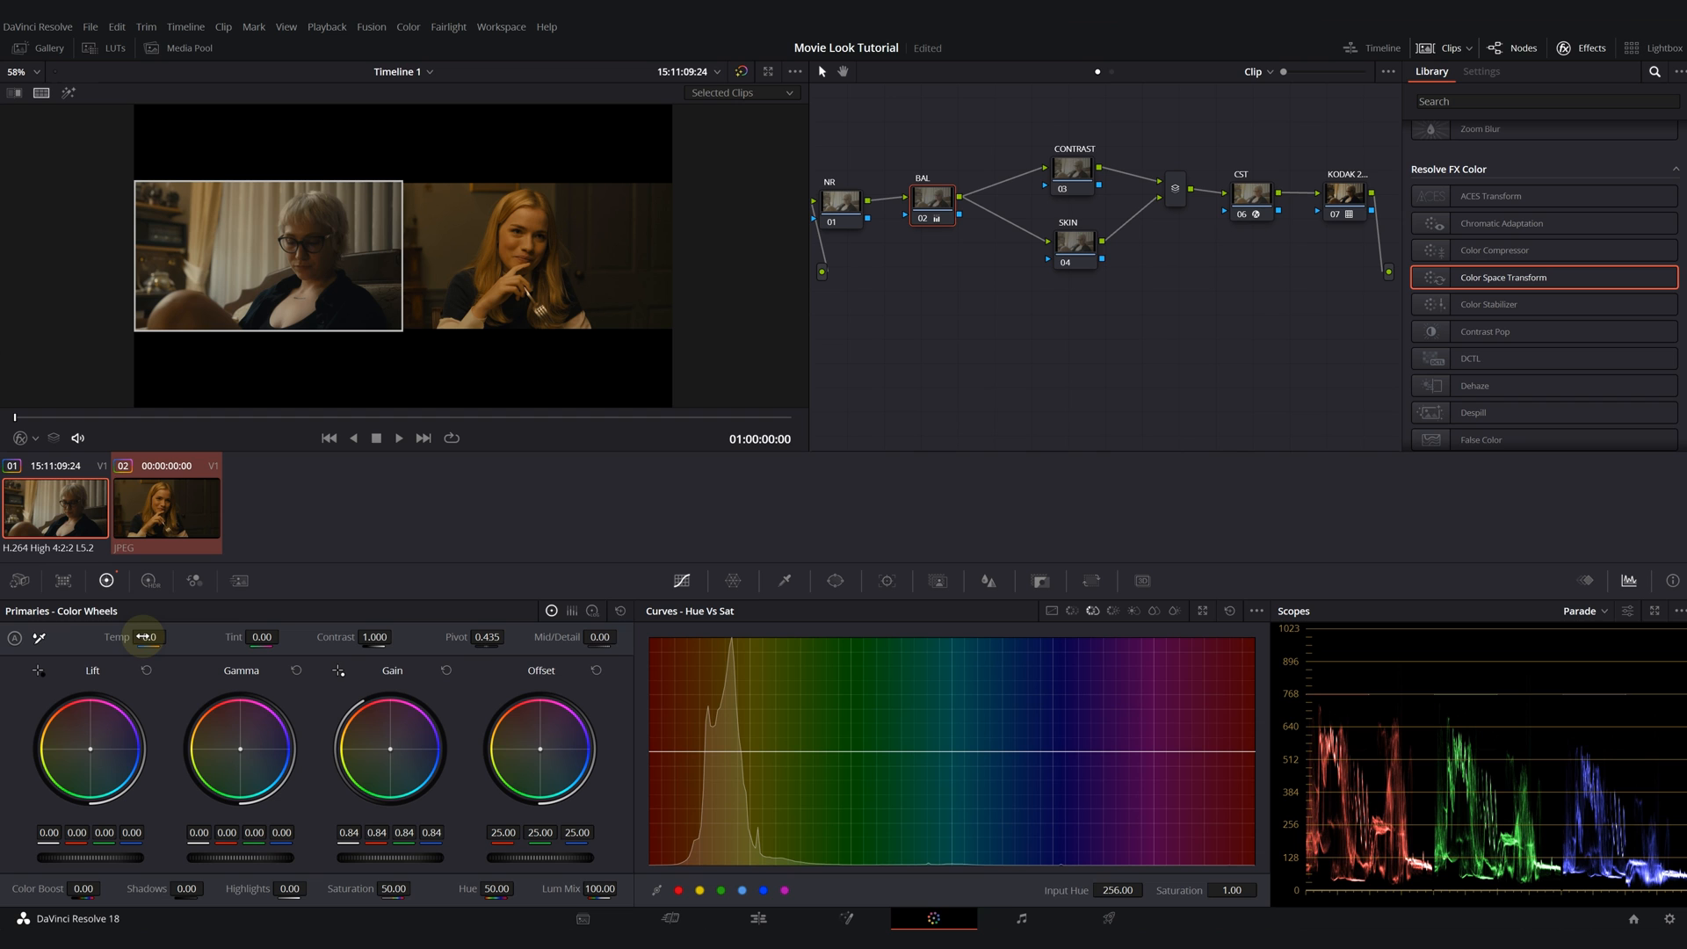
left_click_drag(148, 637, 168, 637)
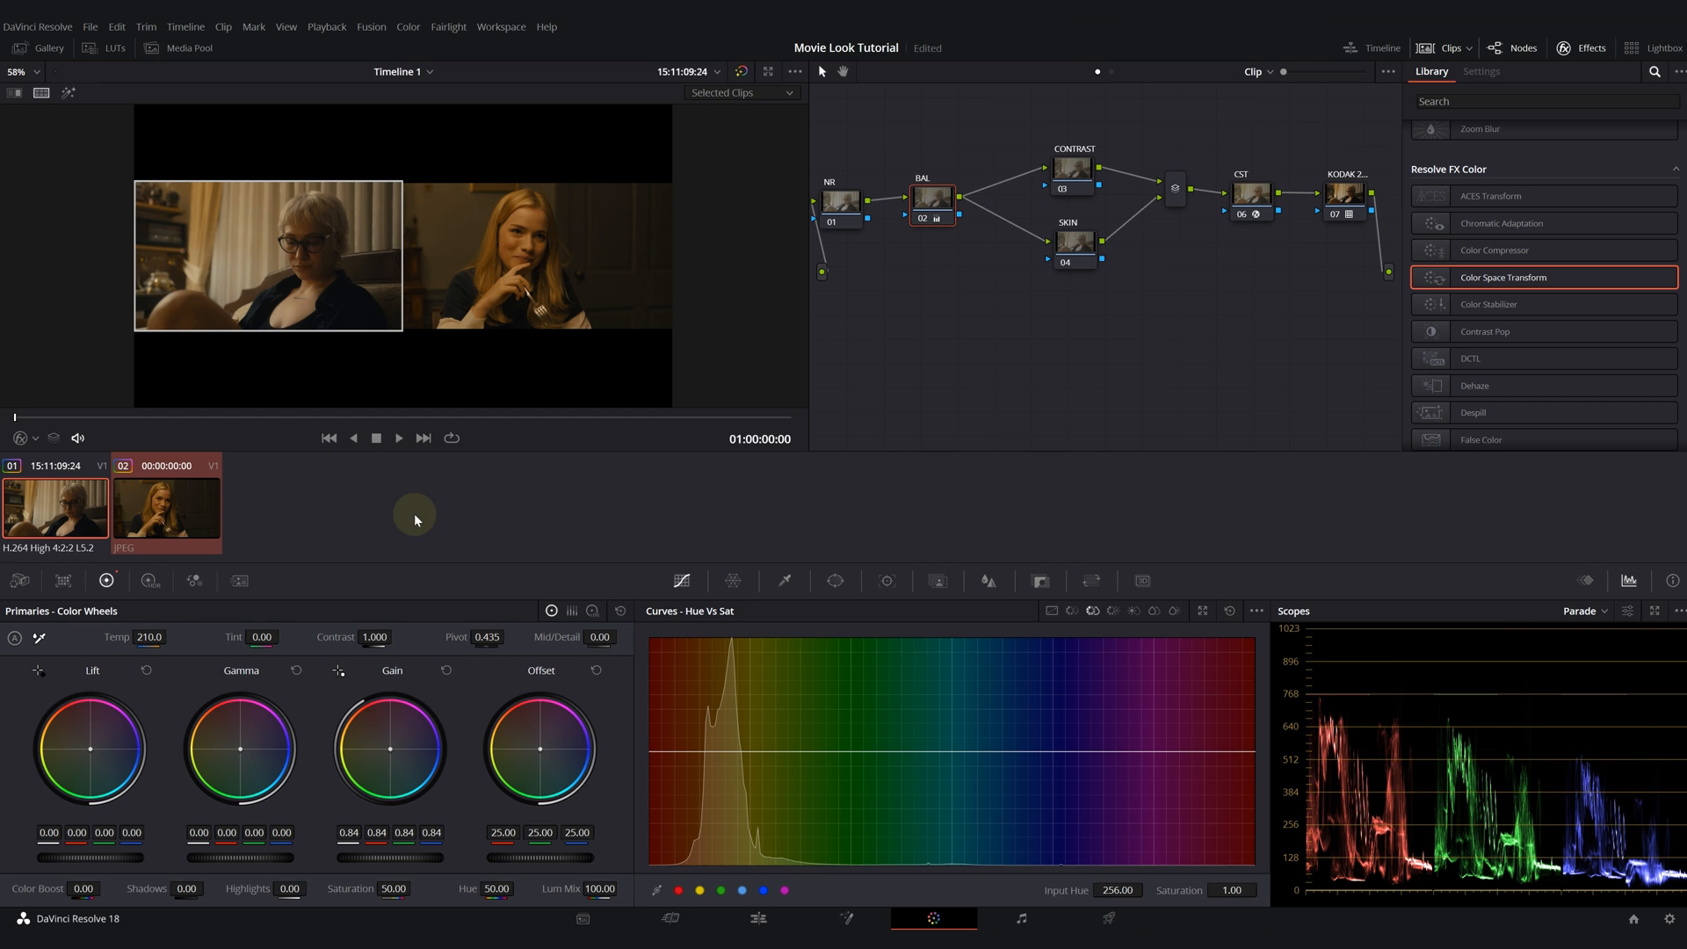
- Leave the side-by-side view and set the NR node's Spatial NR luma and chroma thresholds to 4.0, checking the noise up close
left_click(73, 497)
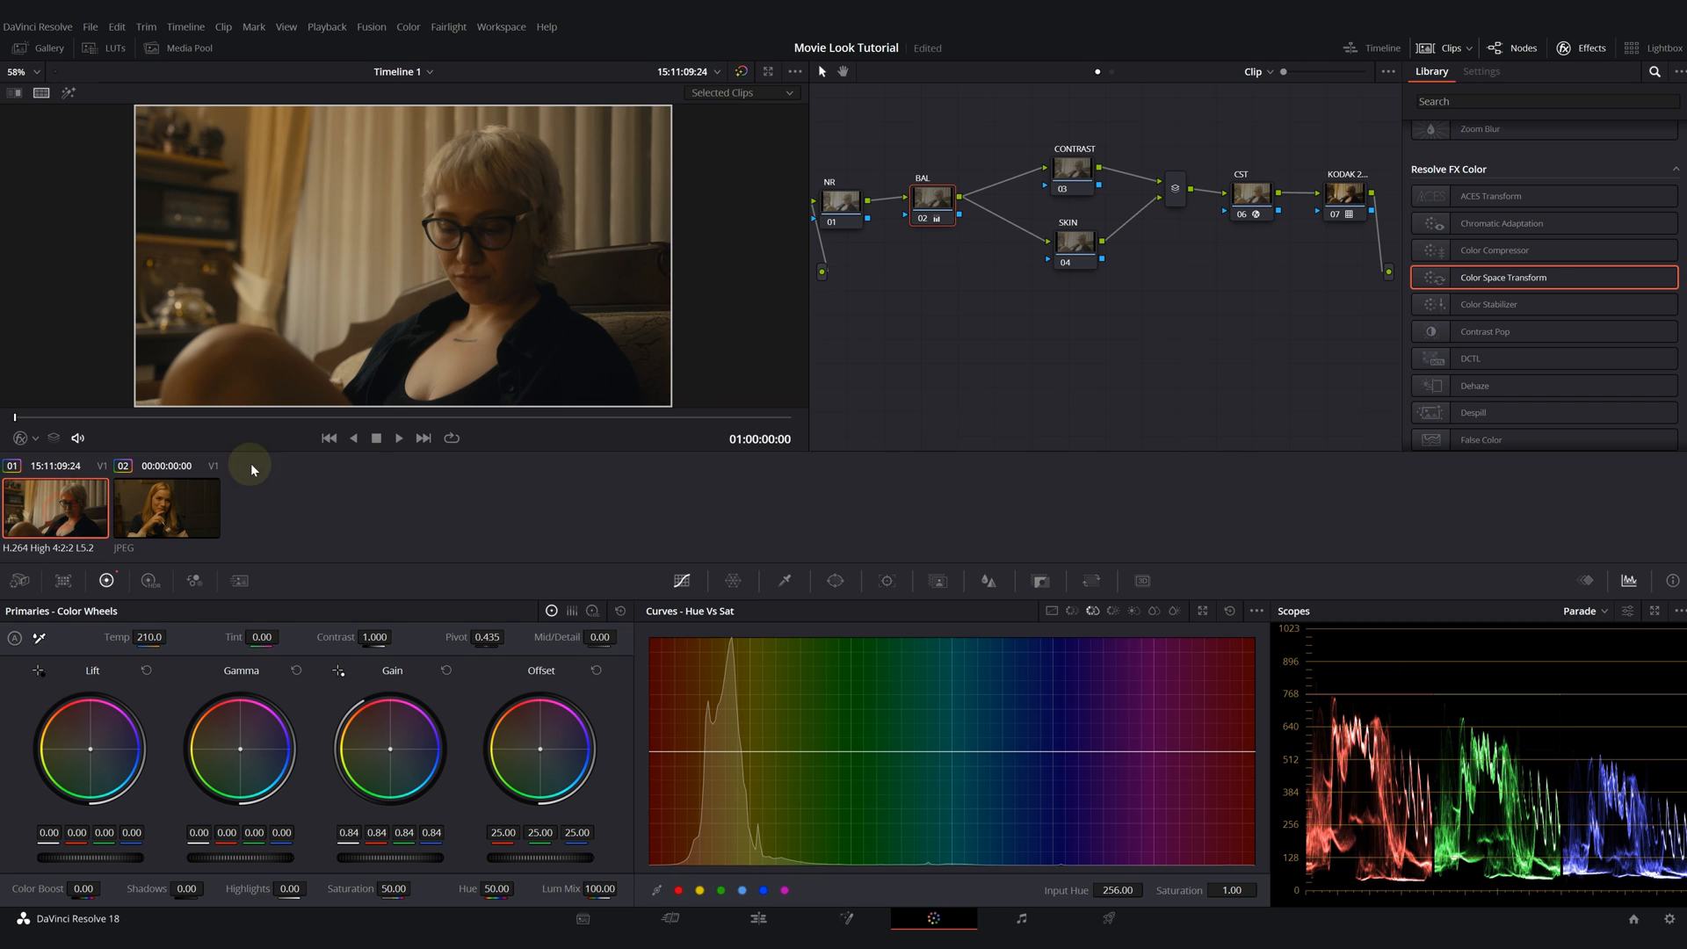
left_click(176, 505)
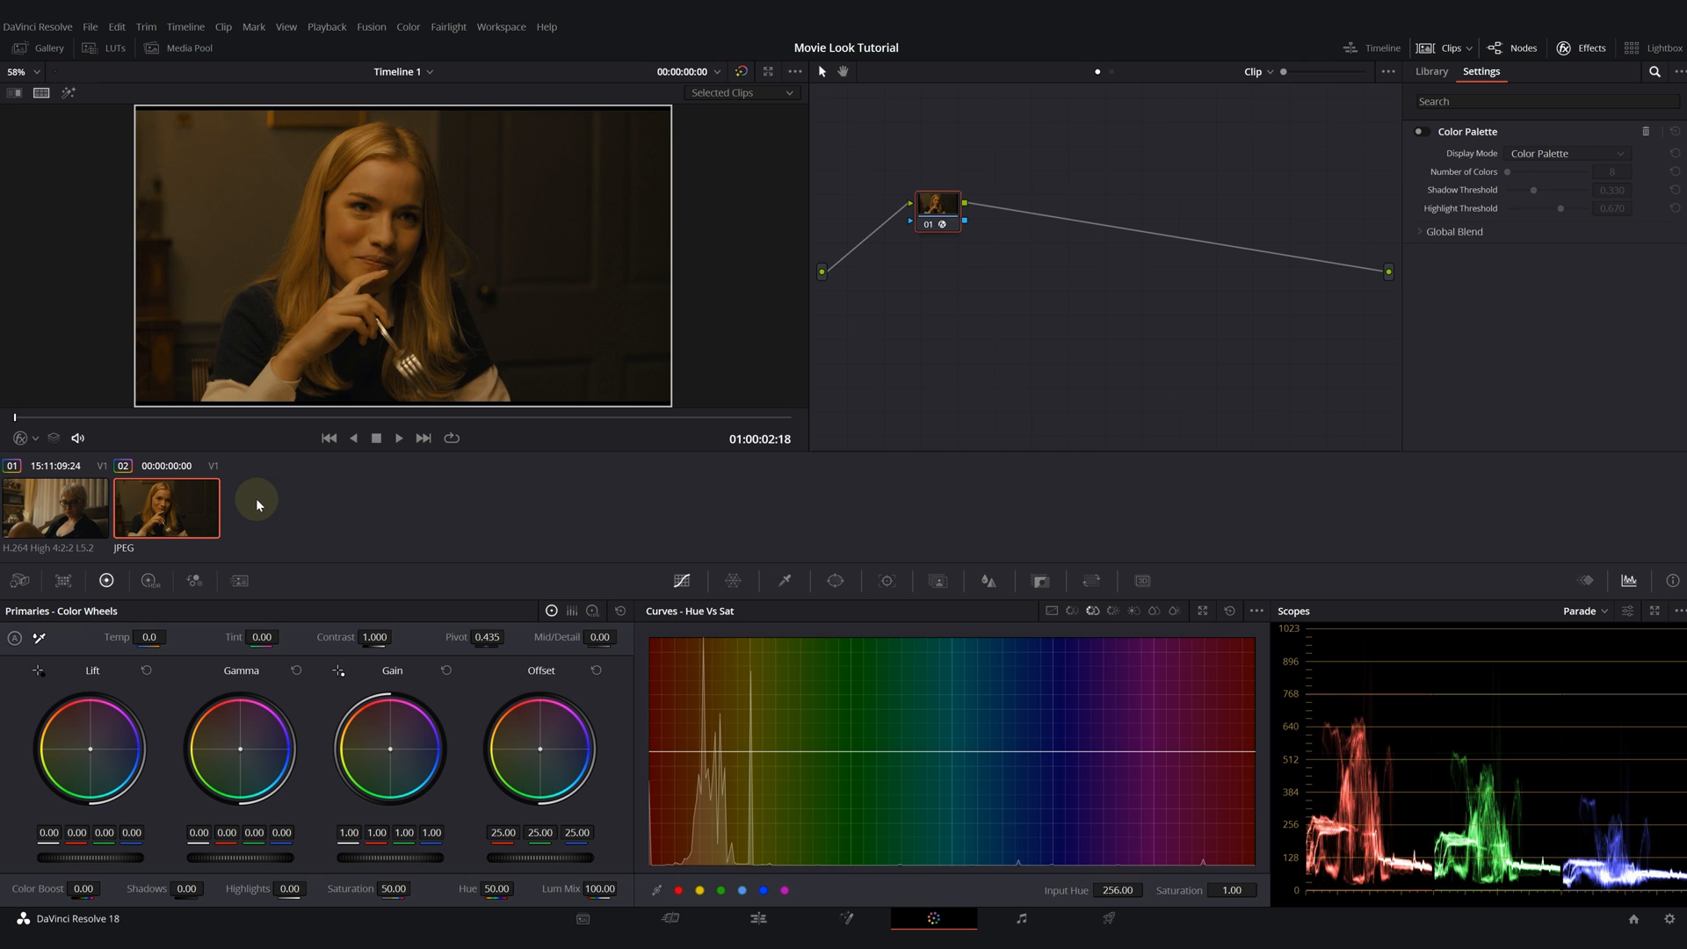
left_click(106, 505)
left_click(151, 512)
left_click(97, 505)
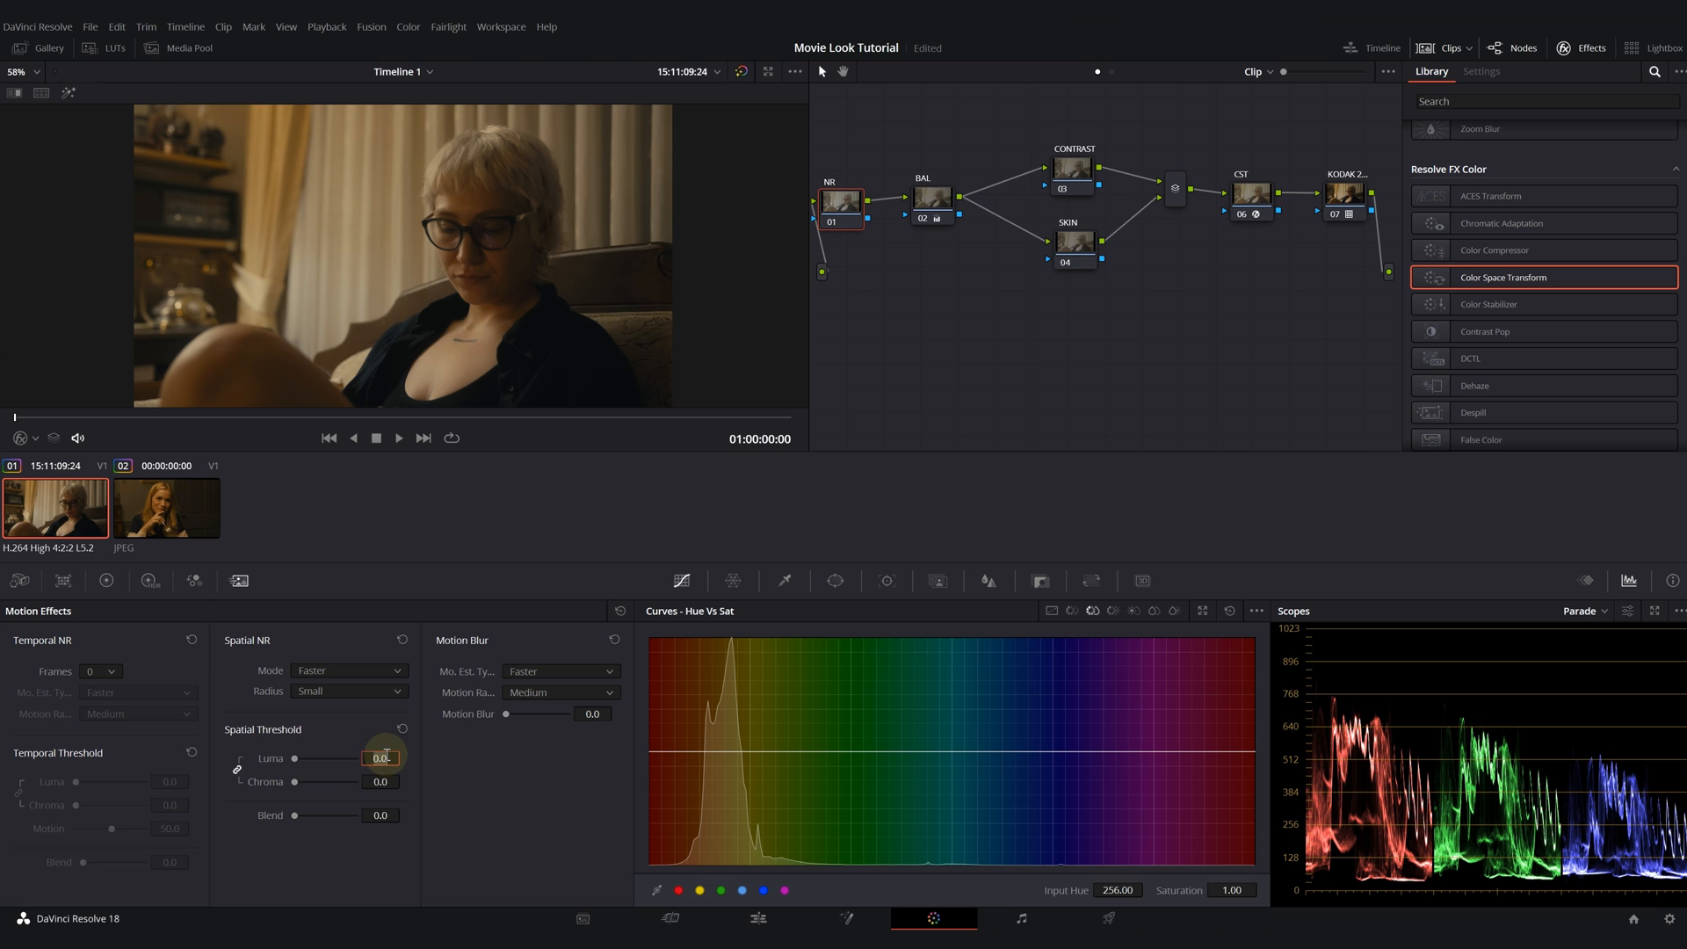
key("Return")
scroll(459, 380, "up", 5)
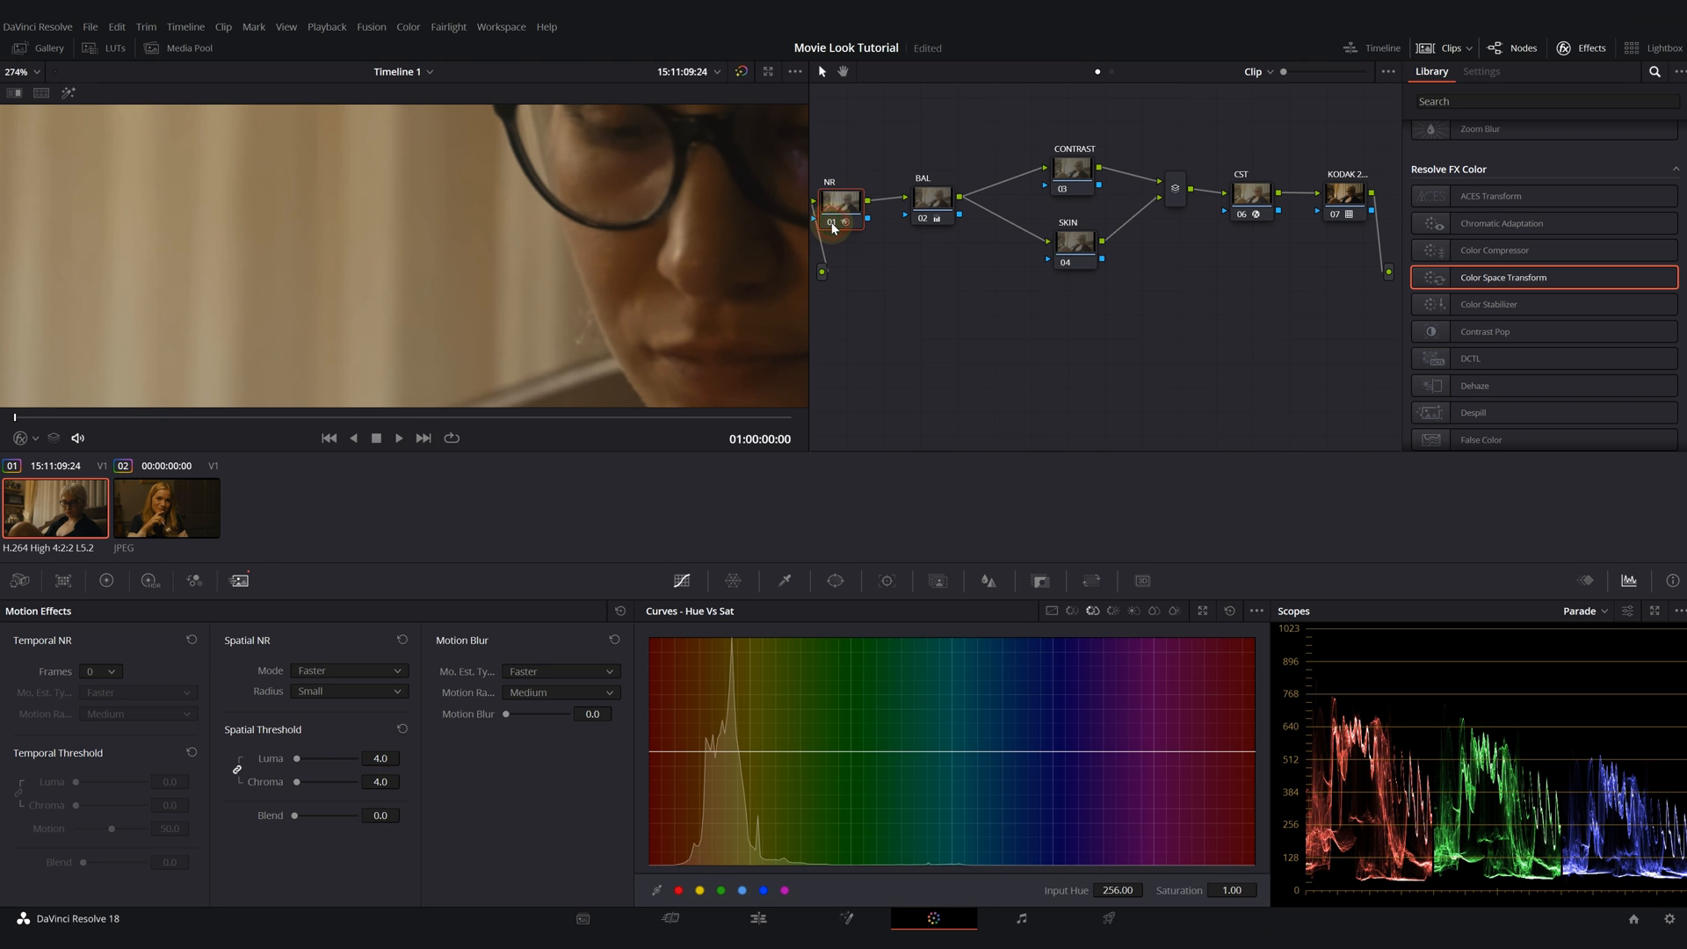
key("shift+z")
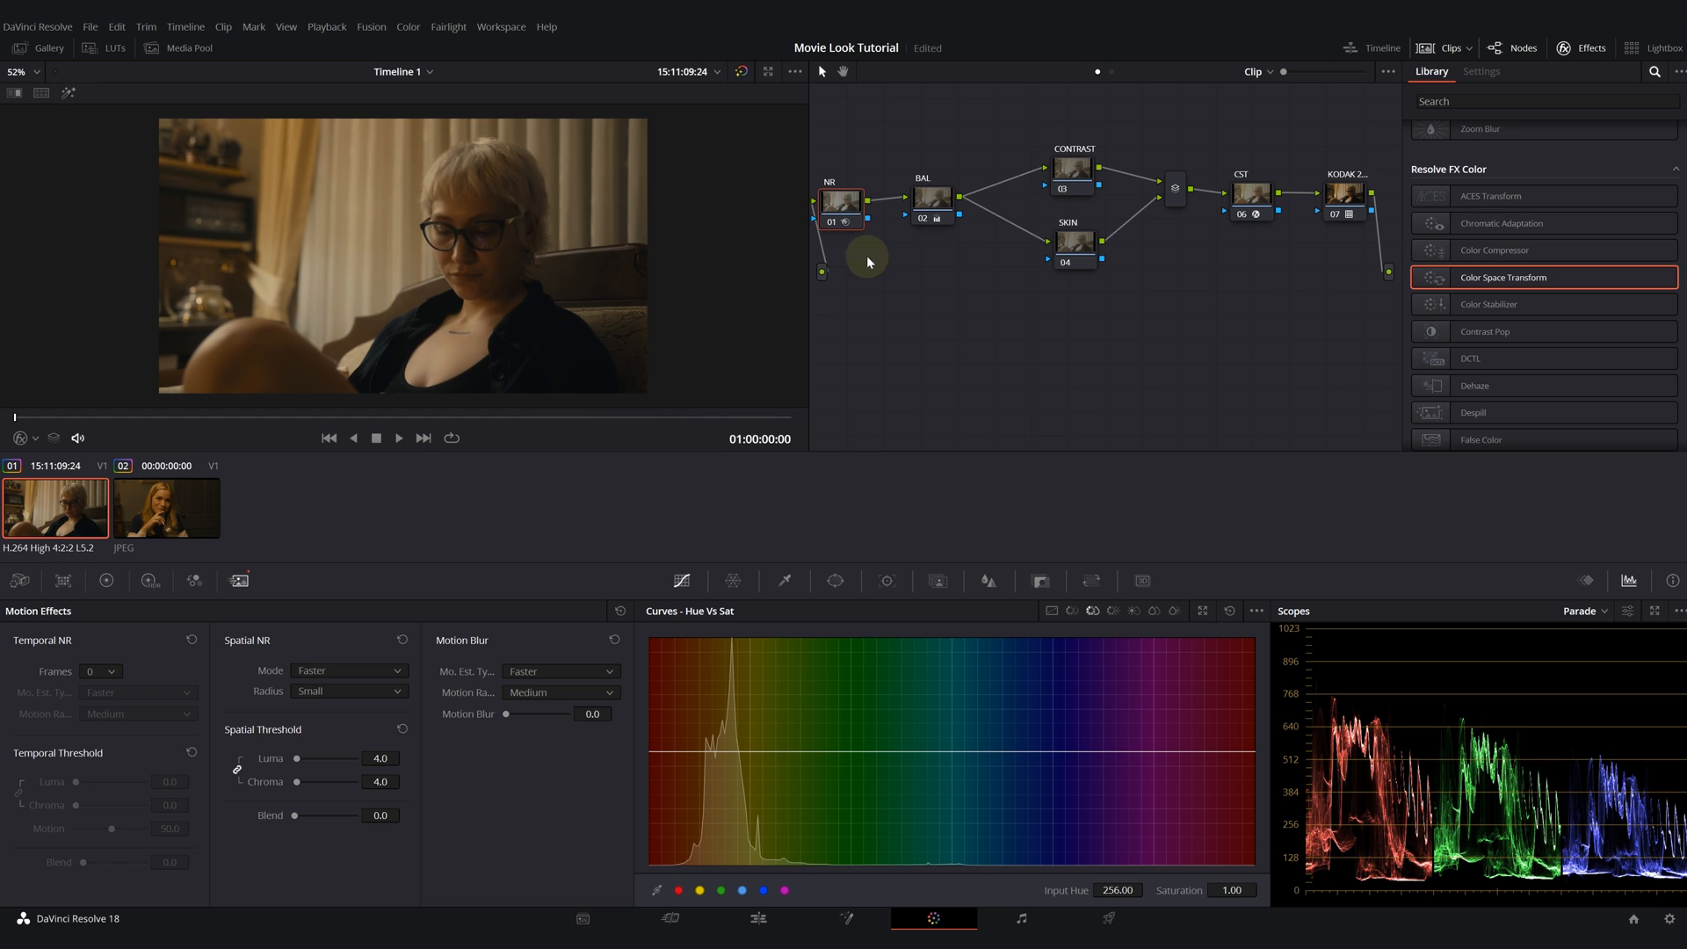
- Add a new serial node after the KODAK node and place it below the NR node
left_click(1344, 195)
key("alt+o")
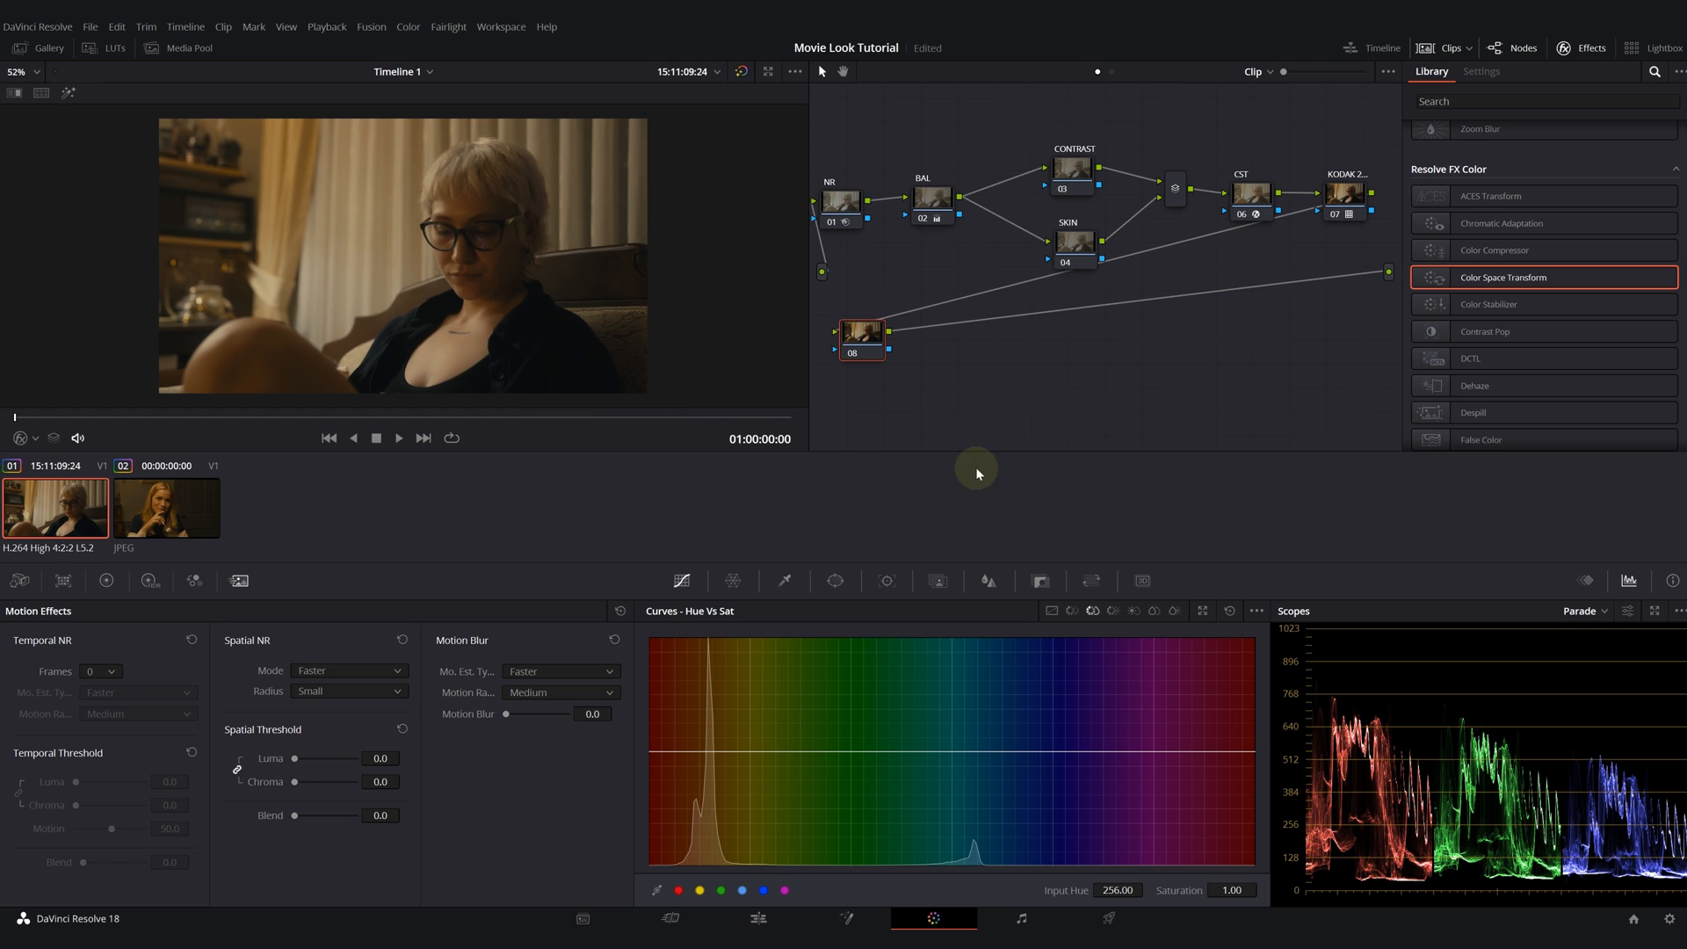
- Set the BAL node's Offset to 22.43, 24.18, 19.19 and Gamma blue to 0.02, and compare with the node bypassed
left_click(953, 218)
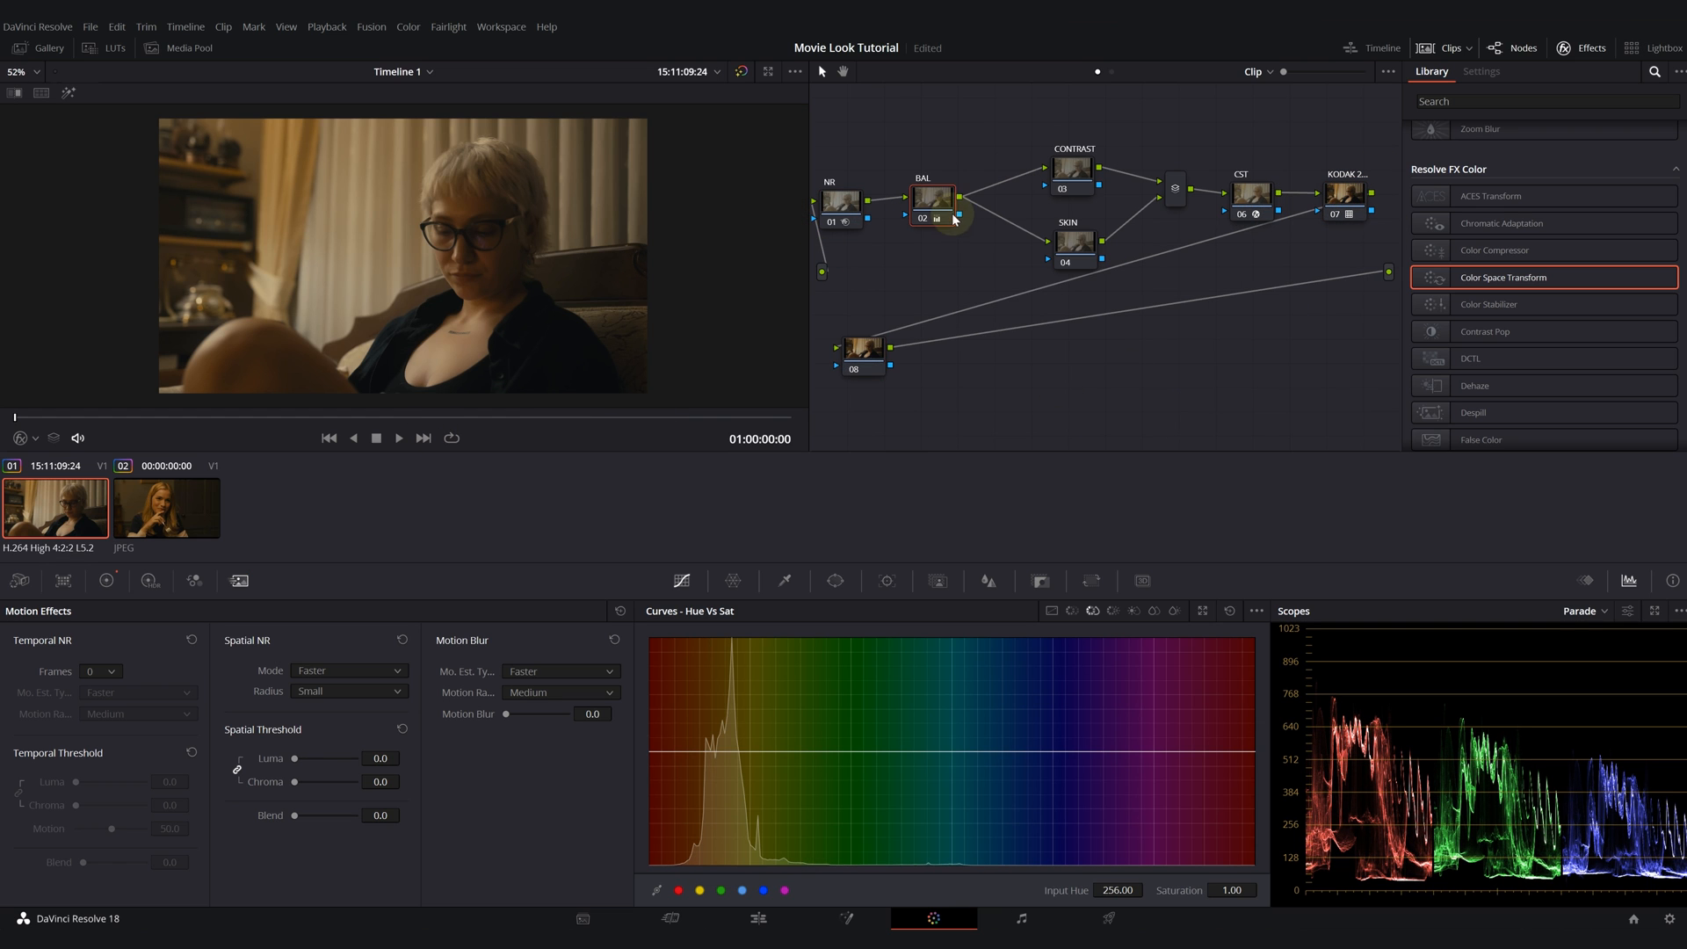
left_click(107, 580)
left_click(189, 492)
left_click(103, 514)
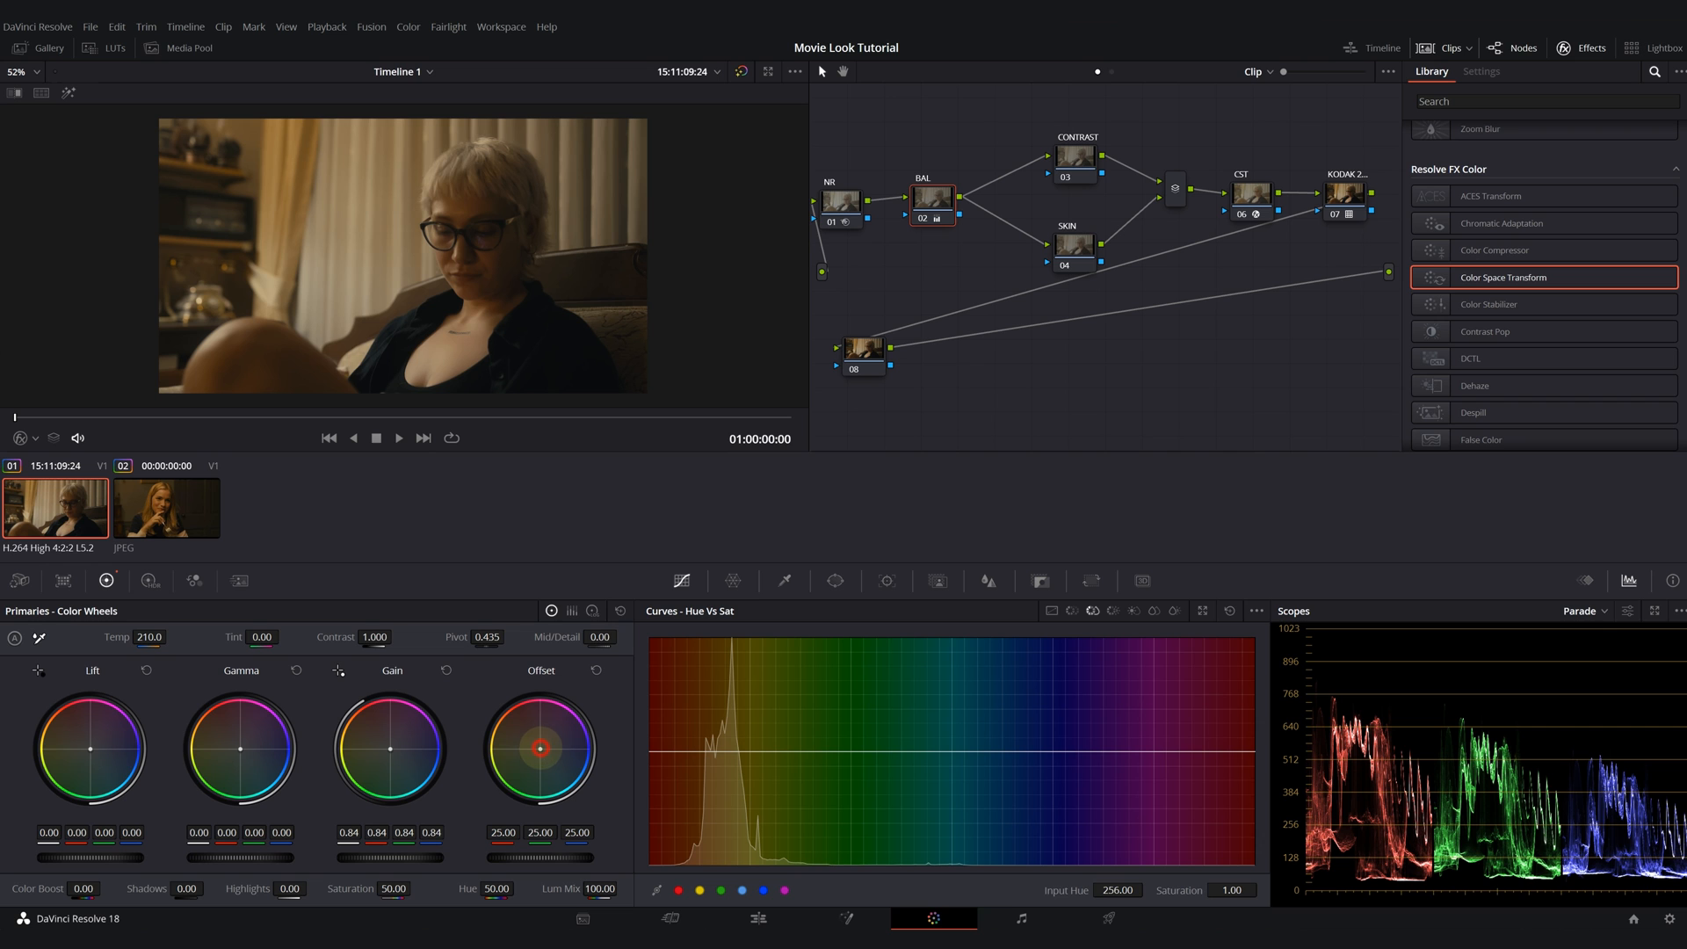
left_click_drag(541, 748, 538, 747)
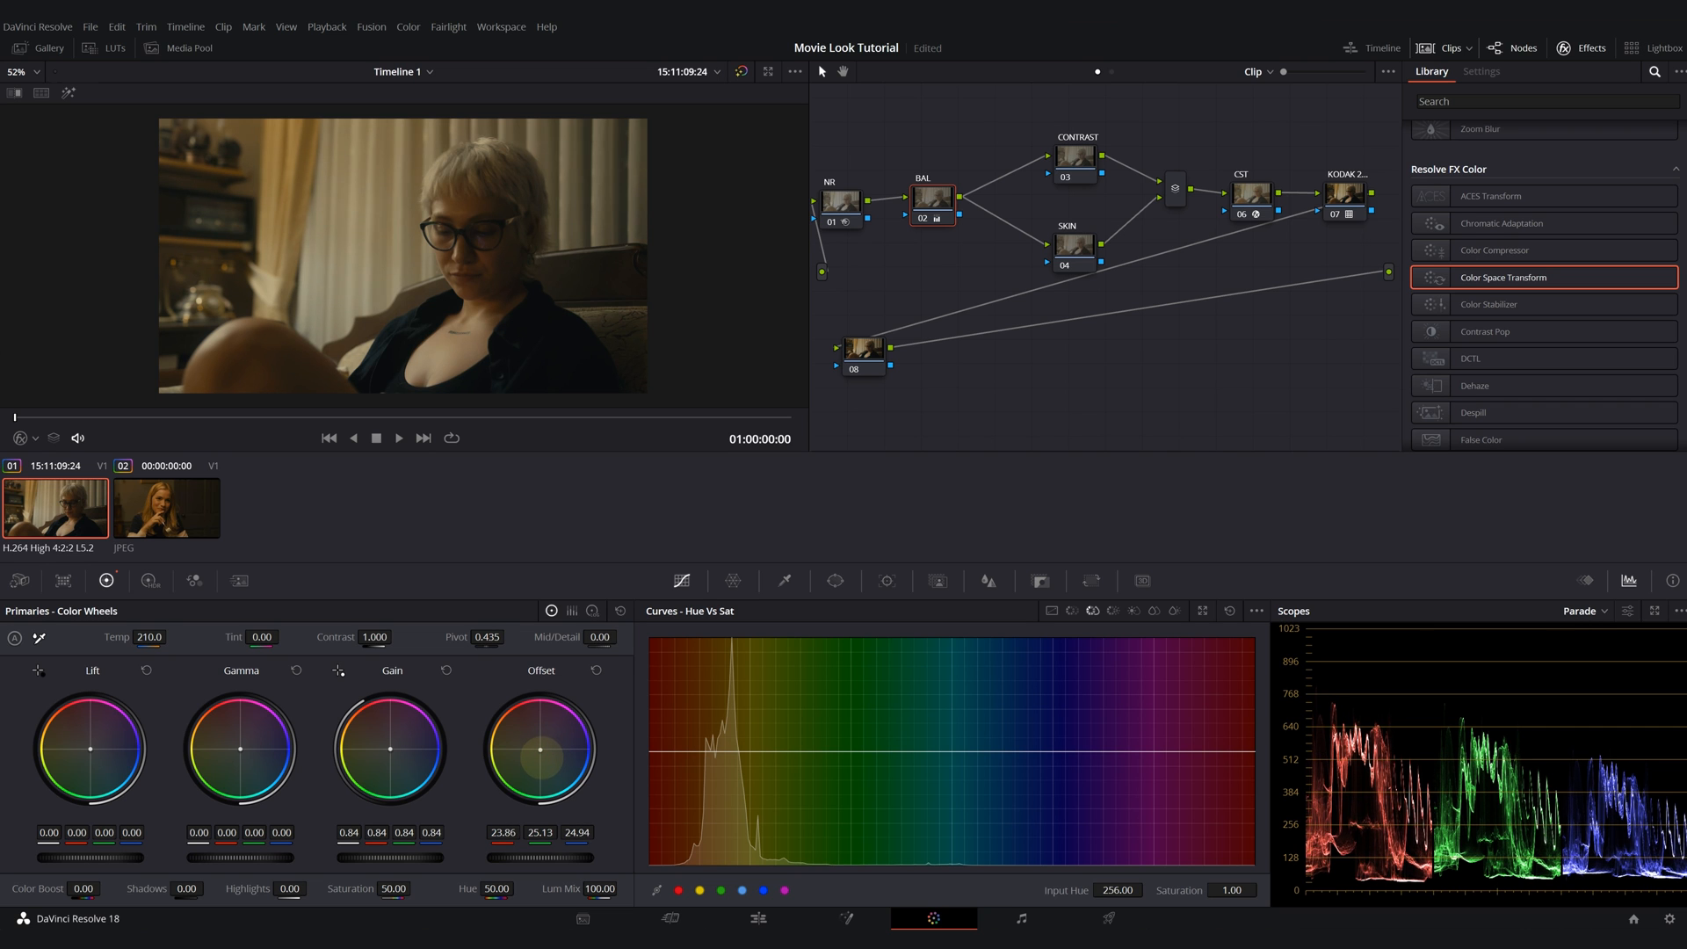
mouse_move(540, 763)
left_mouse_down()
mouse_move(536, 783)
mouse_move(517, 776)
left_mouse_up()
left_click_drag(239, 752, 282, 752)
left_click(917, 217)
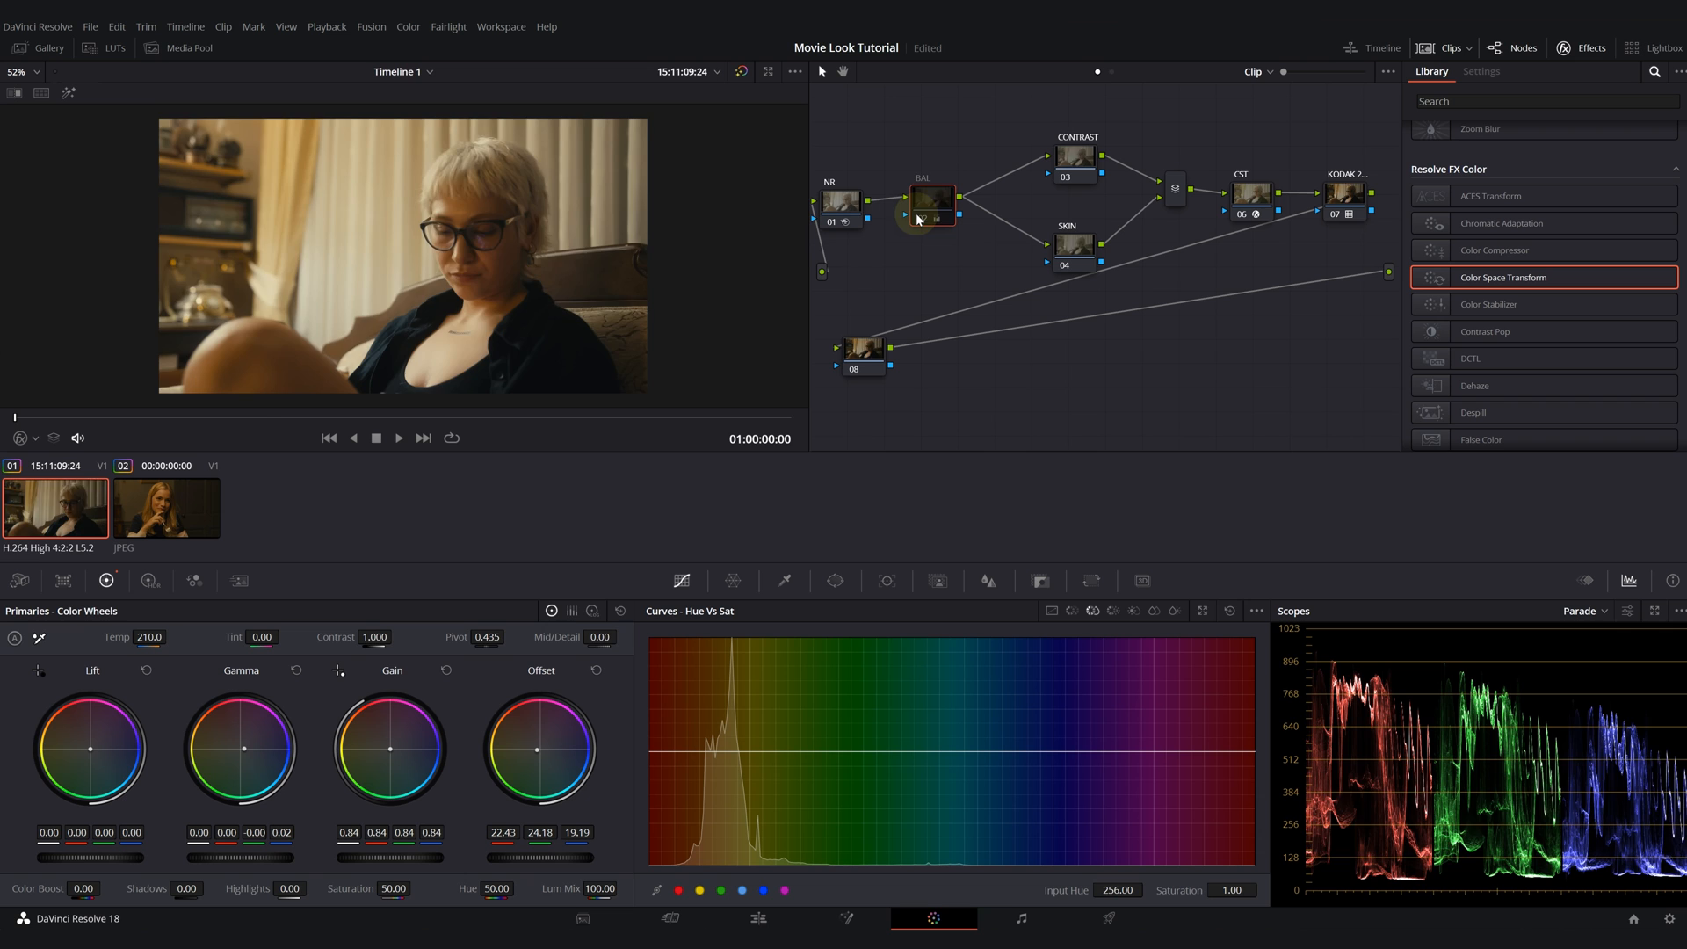
left_click(917, 217)
left_click(918, 218)
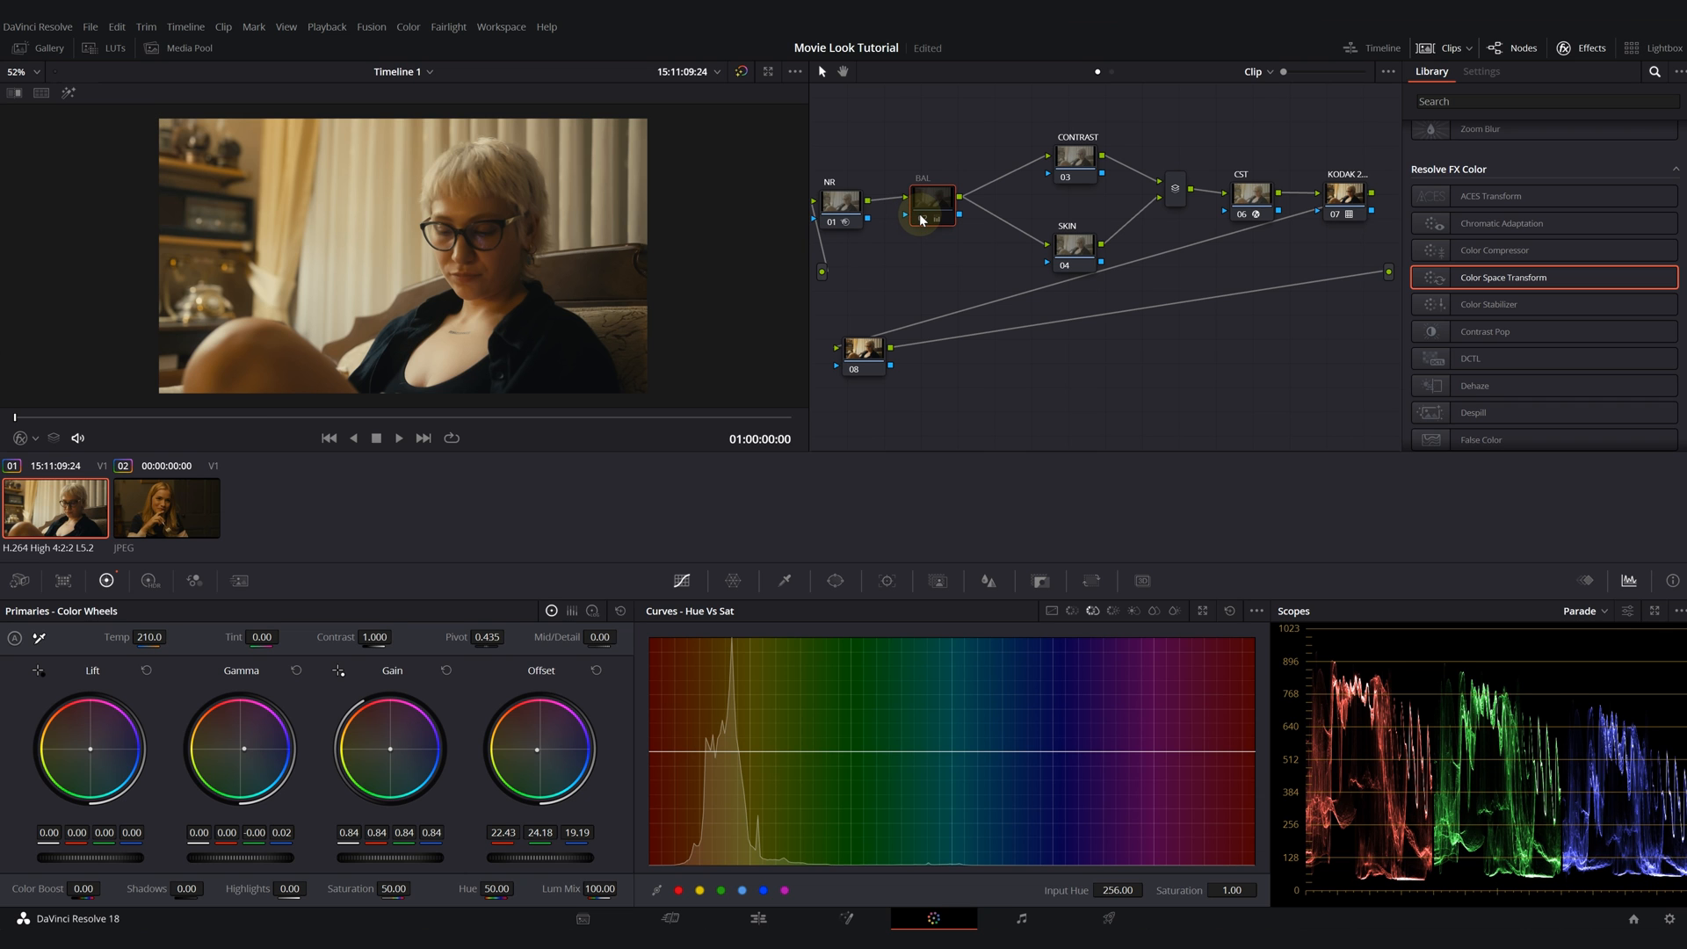
left_click(918, 218)
scroll(494, 257, "up", 1)
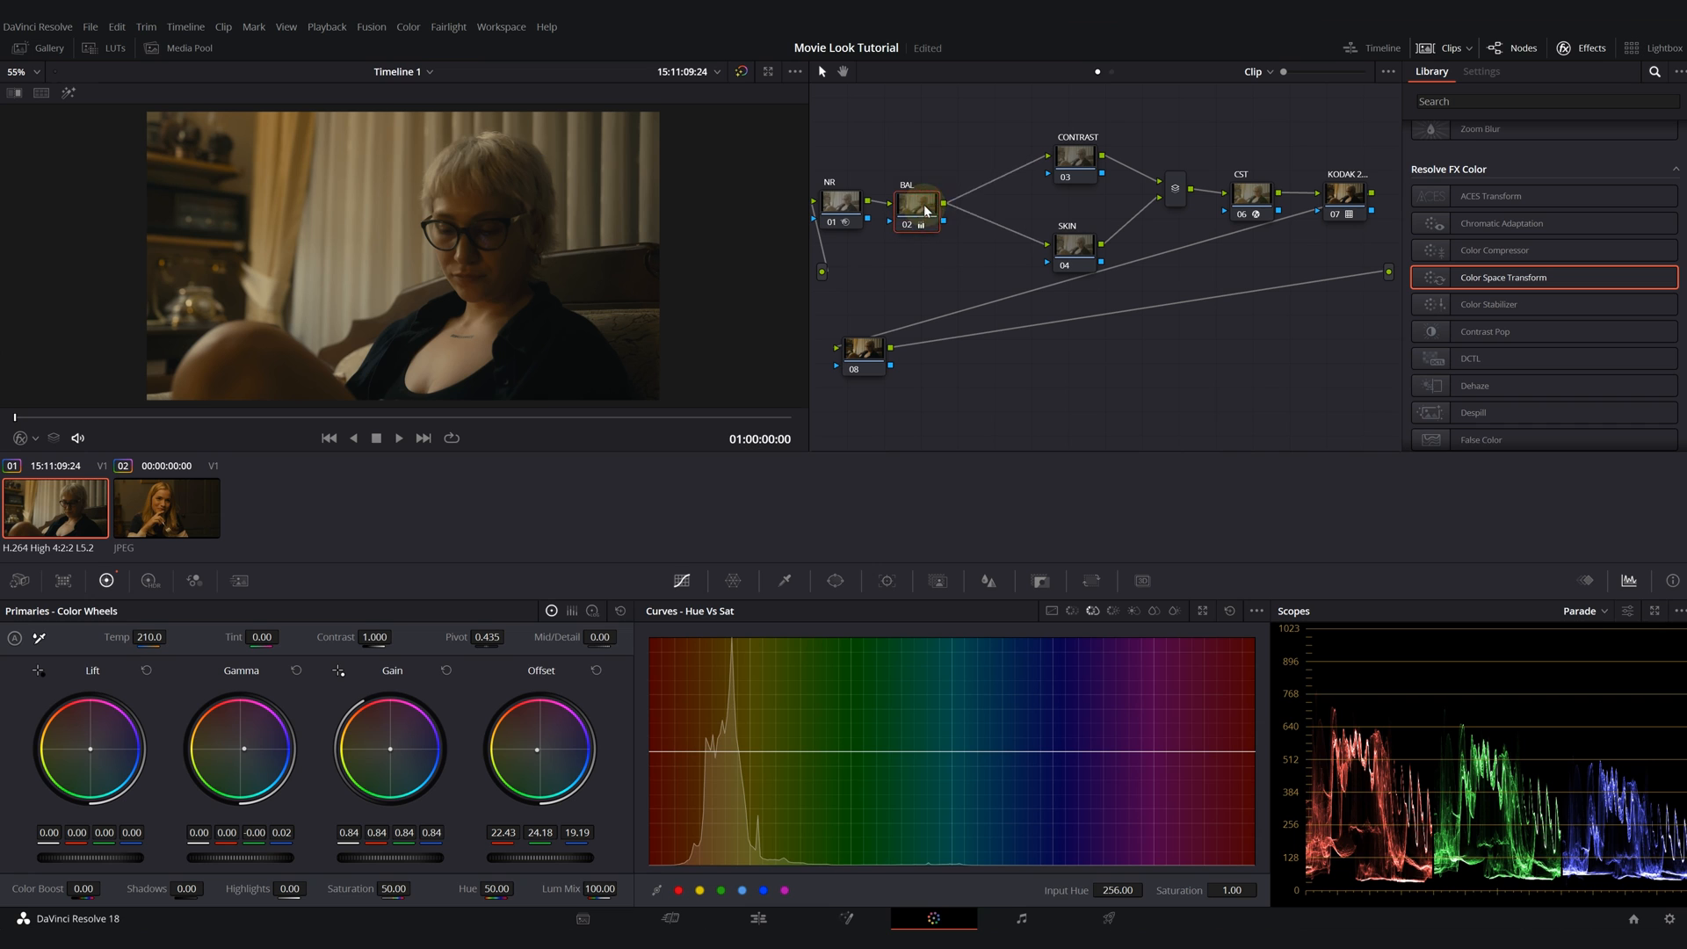
- Add a serial node labeled LOOK between the BAL node and the parallel CONTRAST and SKIN nodes
key("alt+s")
left_click_drag(1040, 244, 1051, 221)
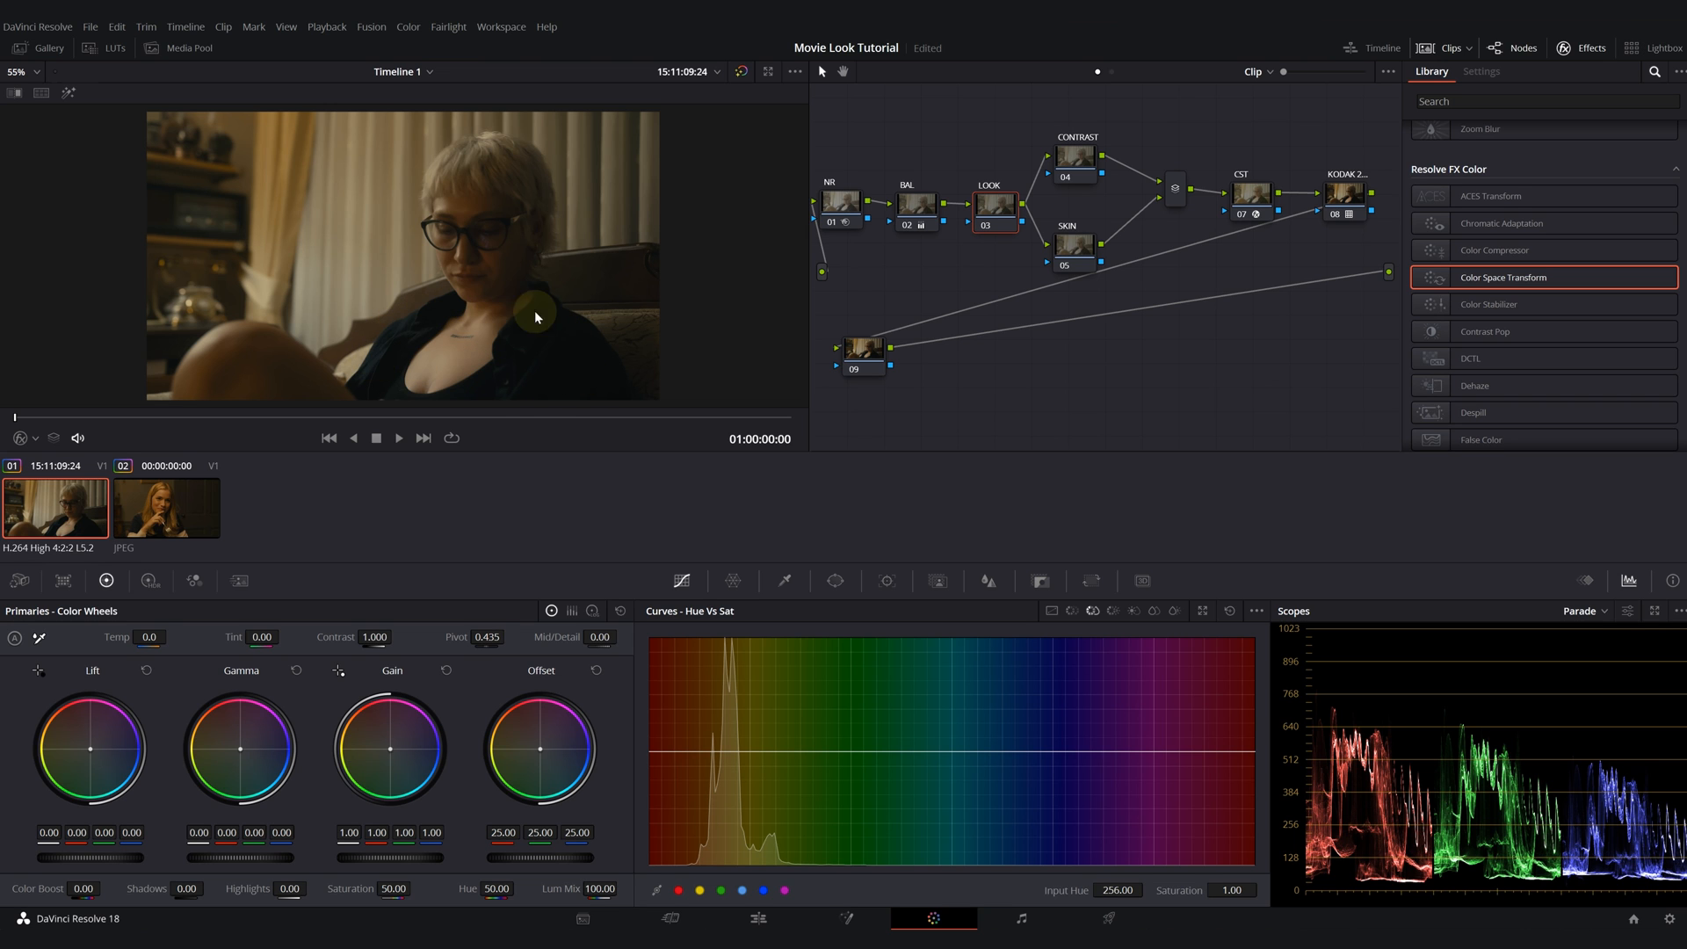
- On the LOOK node, shift the log Shadow wheel to -0.01, -0.01, 0.06 and raise the Saturation to 54.90
key("Down")
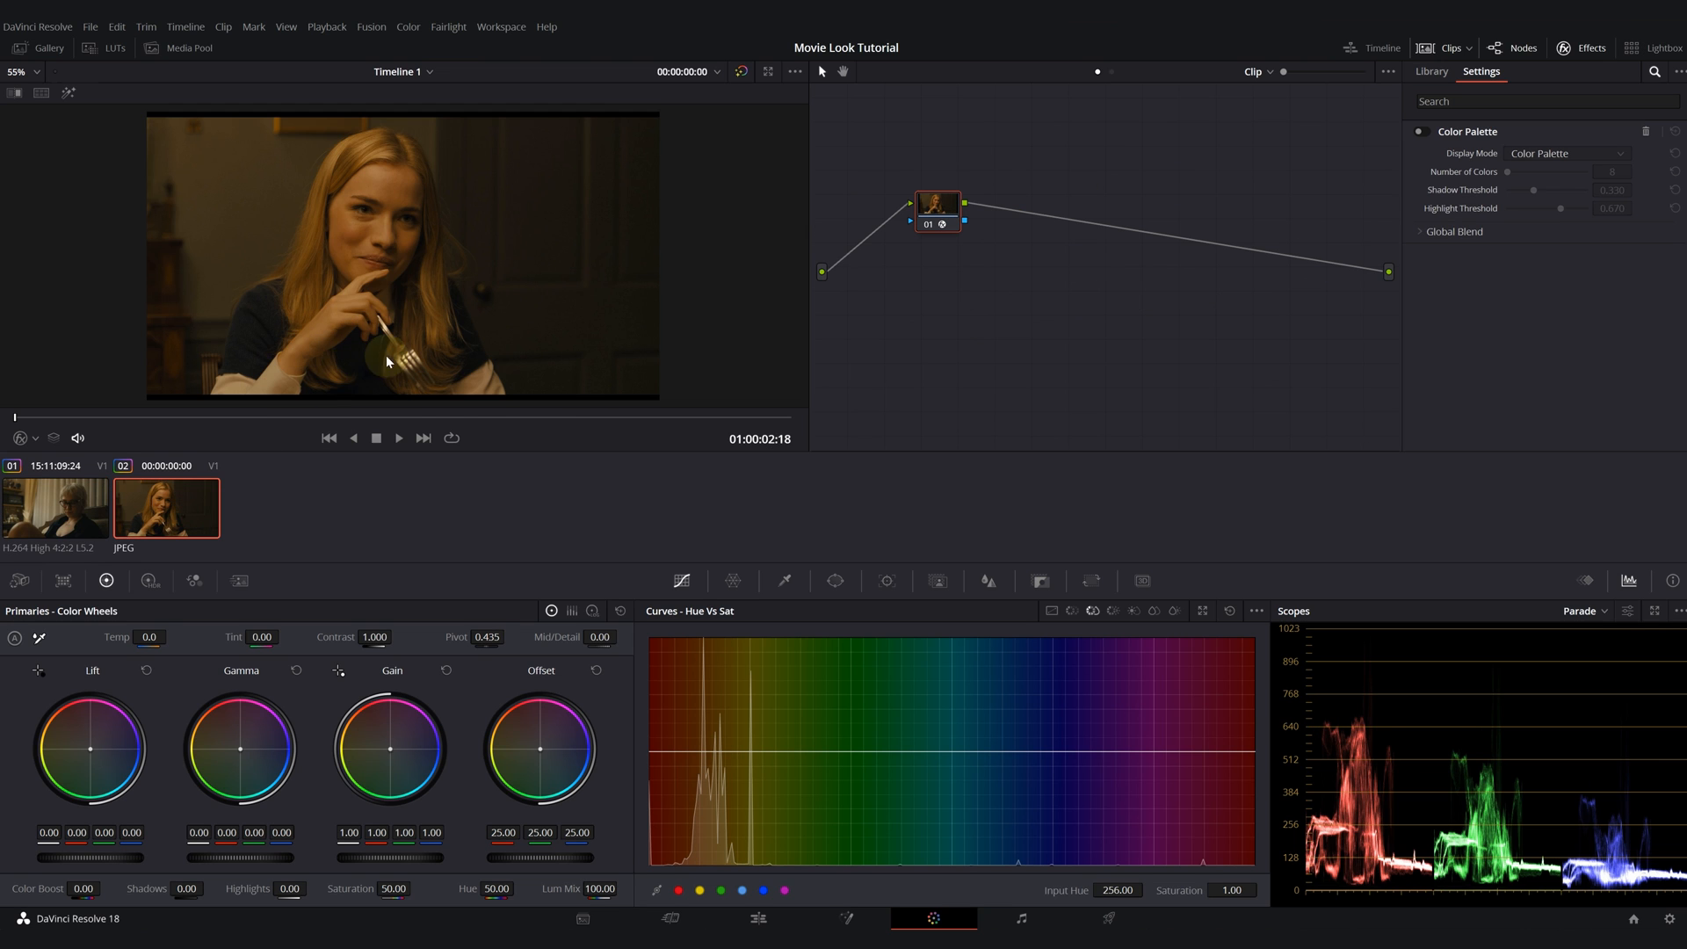
key("Up")
left_click(593, 611)
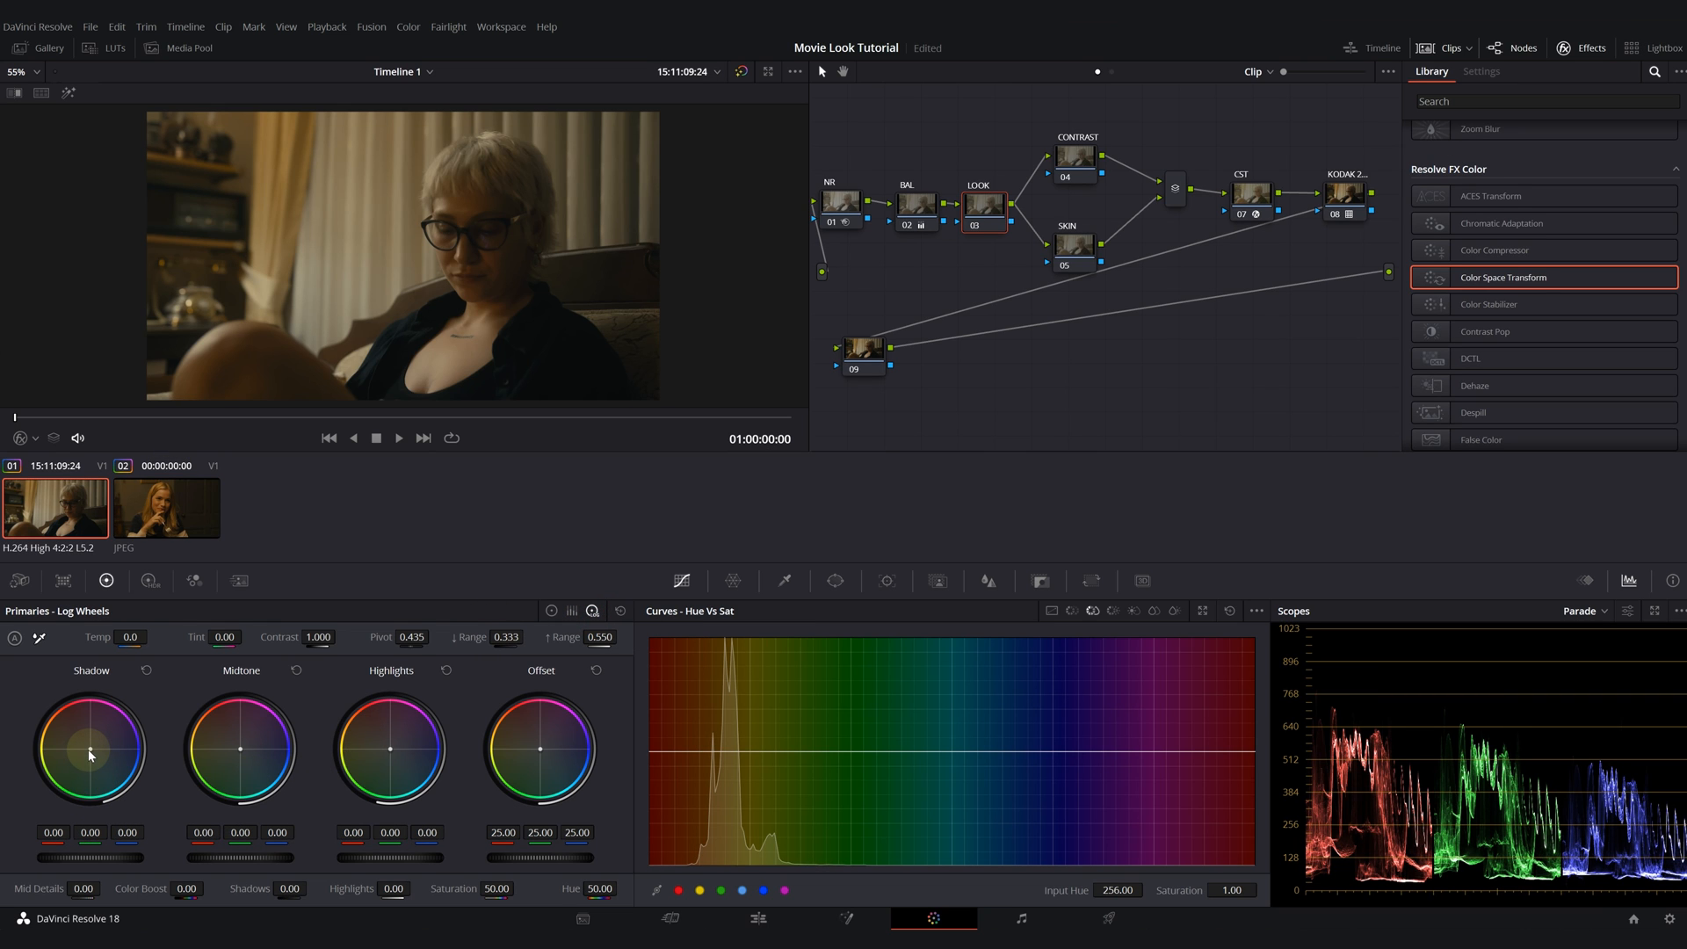
left_click_drag(91, 752, 113, 754)
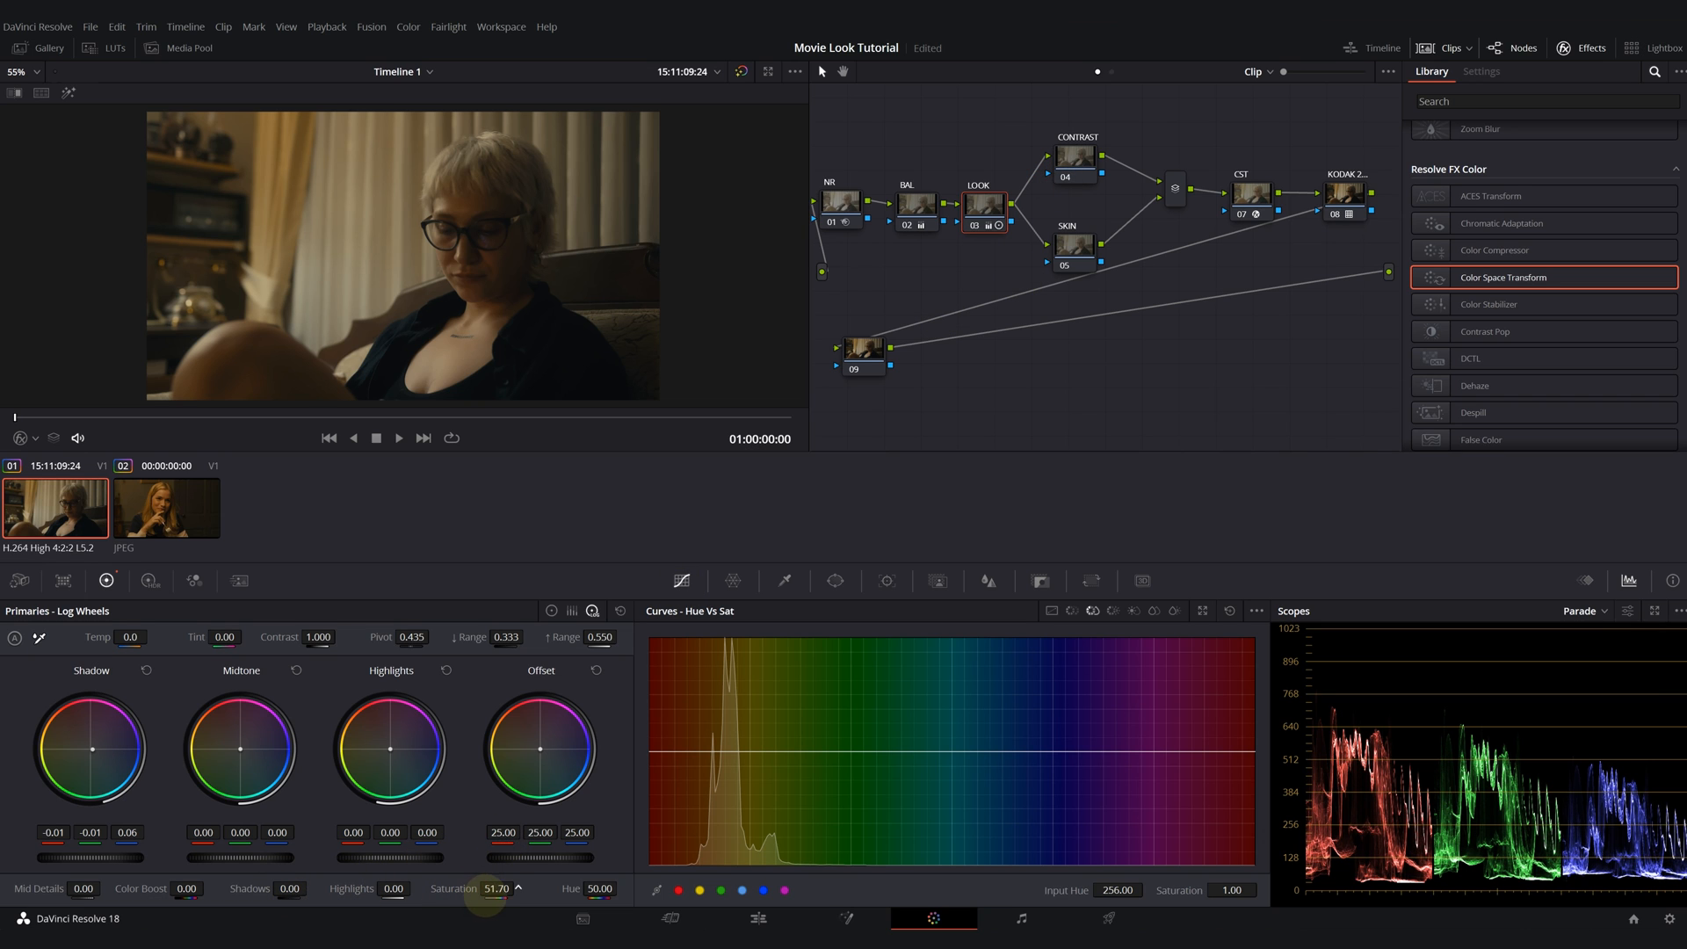
left_click_drag(517, 888, 567, 892)
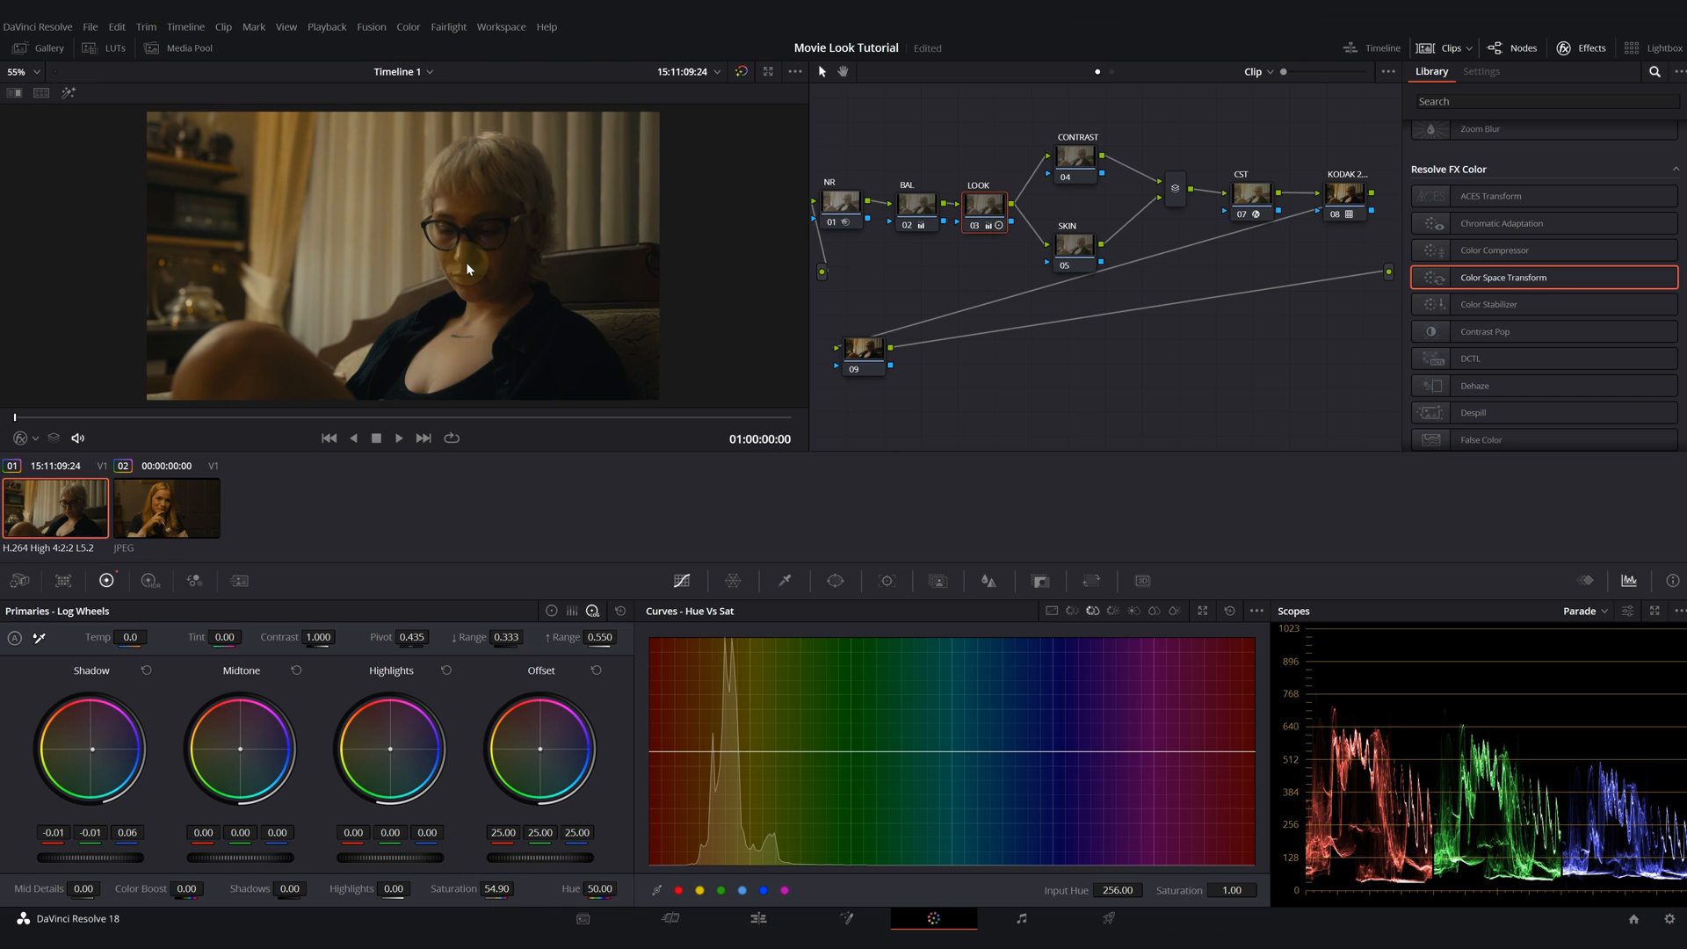
key("ctrl+d")
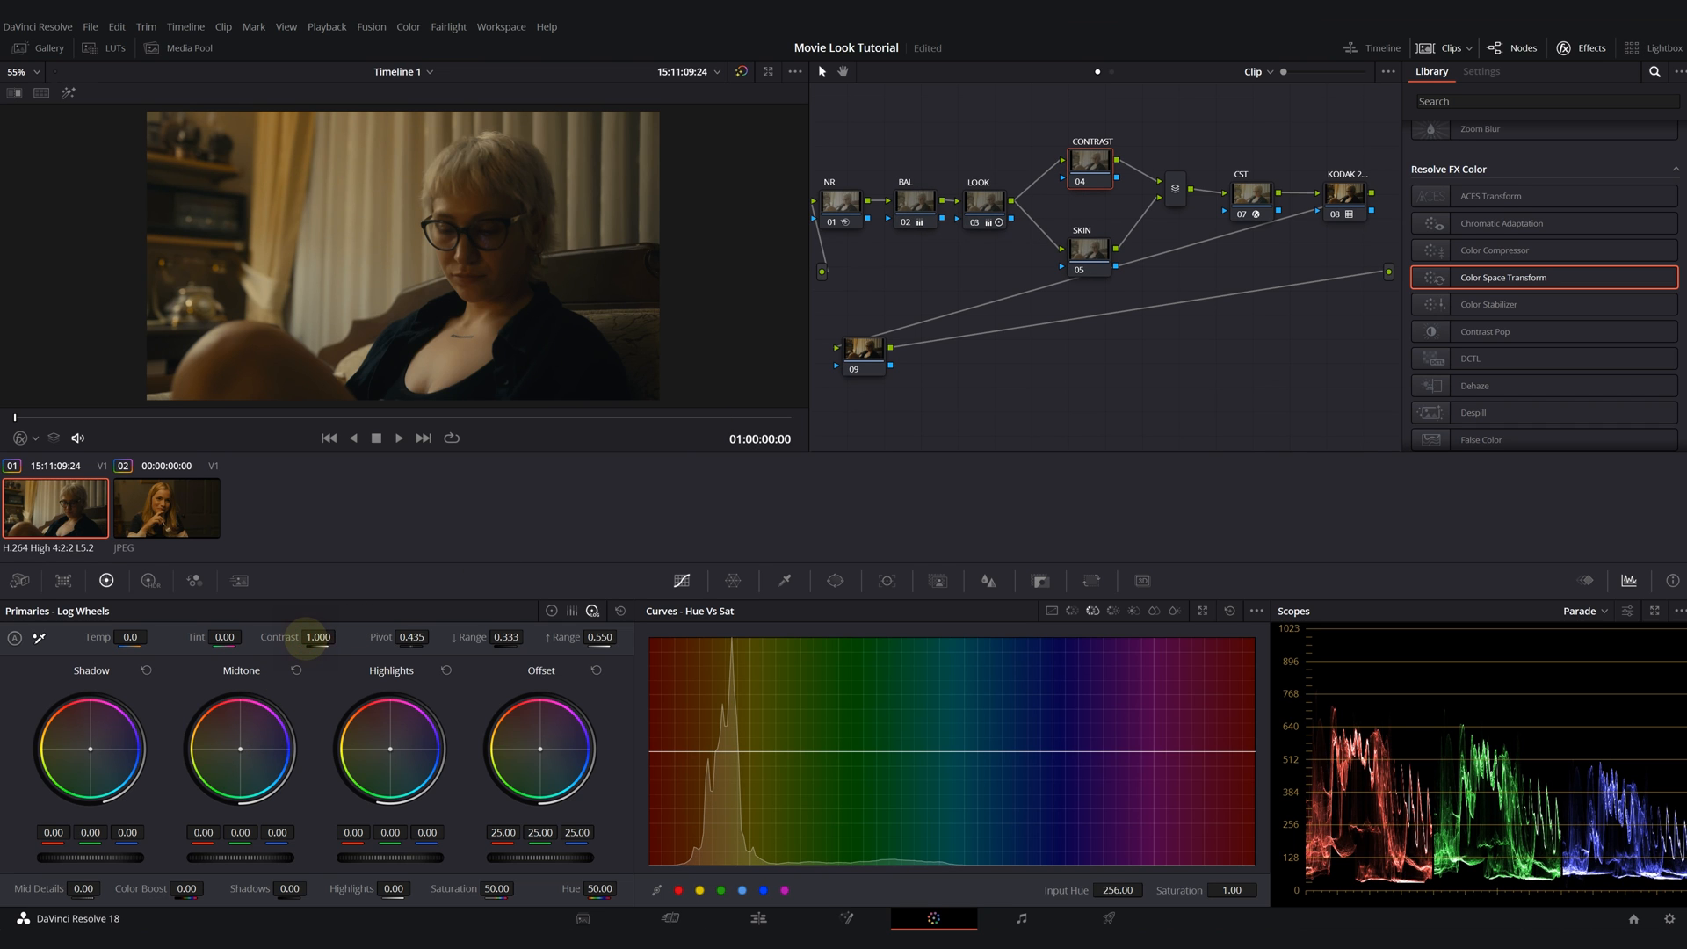
- Raise the CONTRAST node's Contrast to 1.052 and check the clip against the reference still
left_click_drag(313, 644, 340, 648)
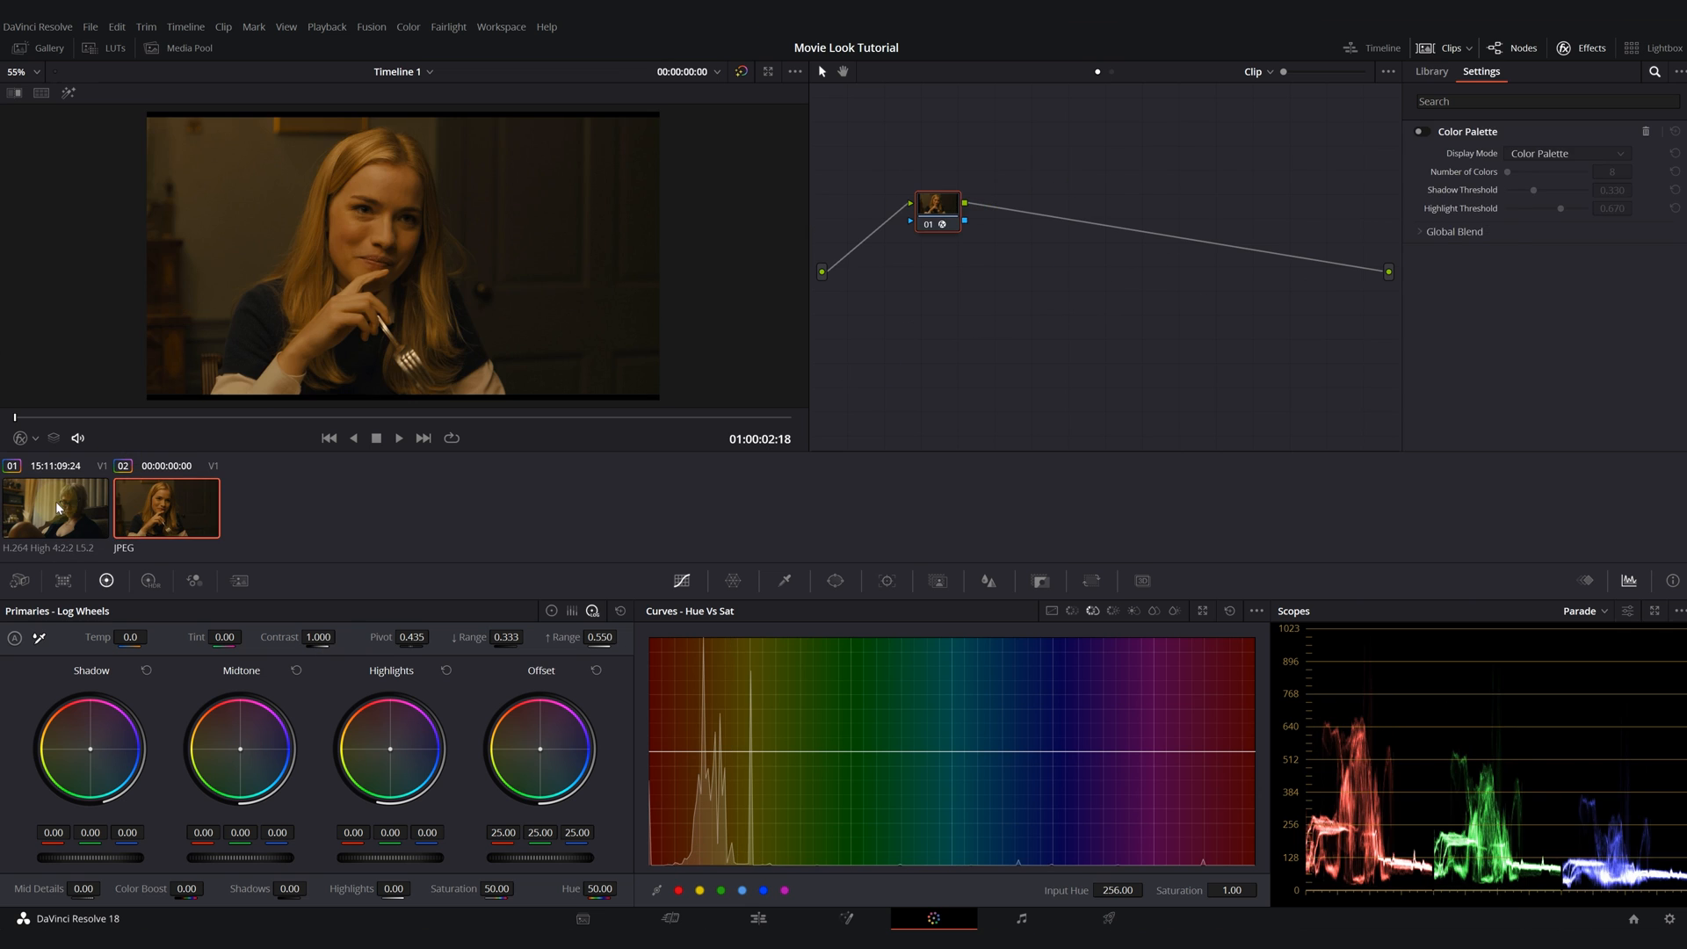
left_click(58, 508)
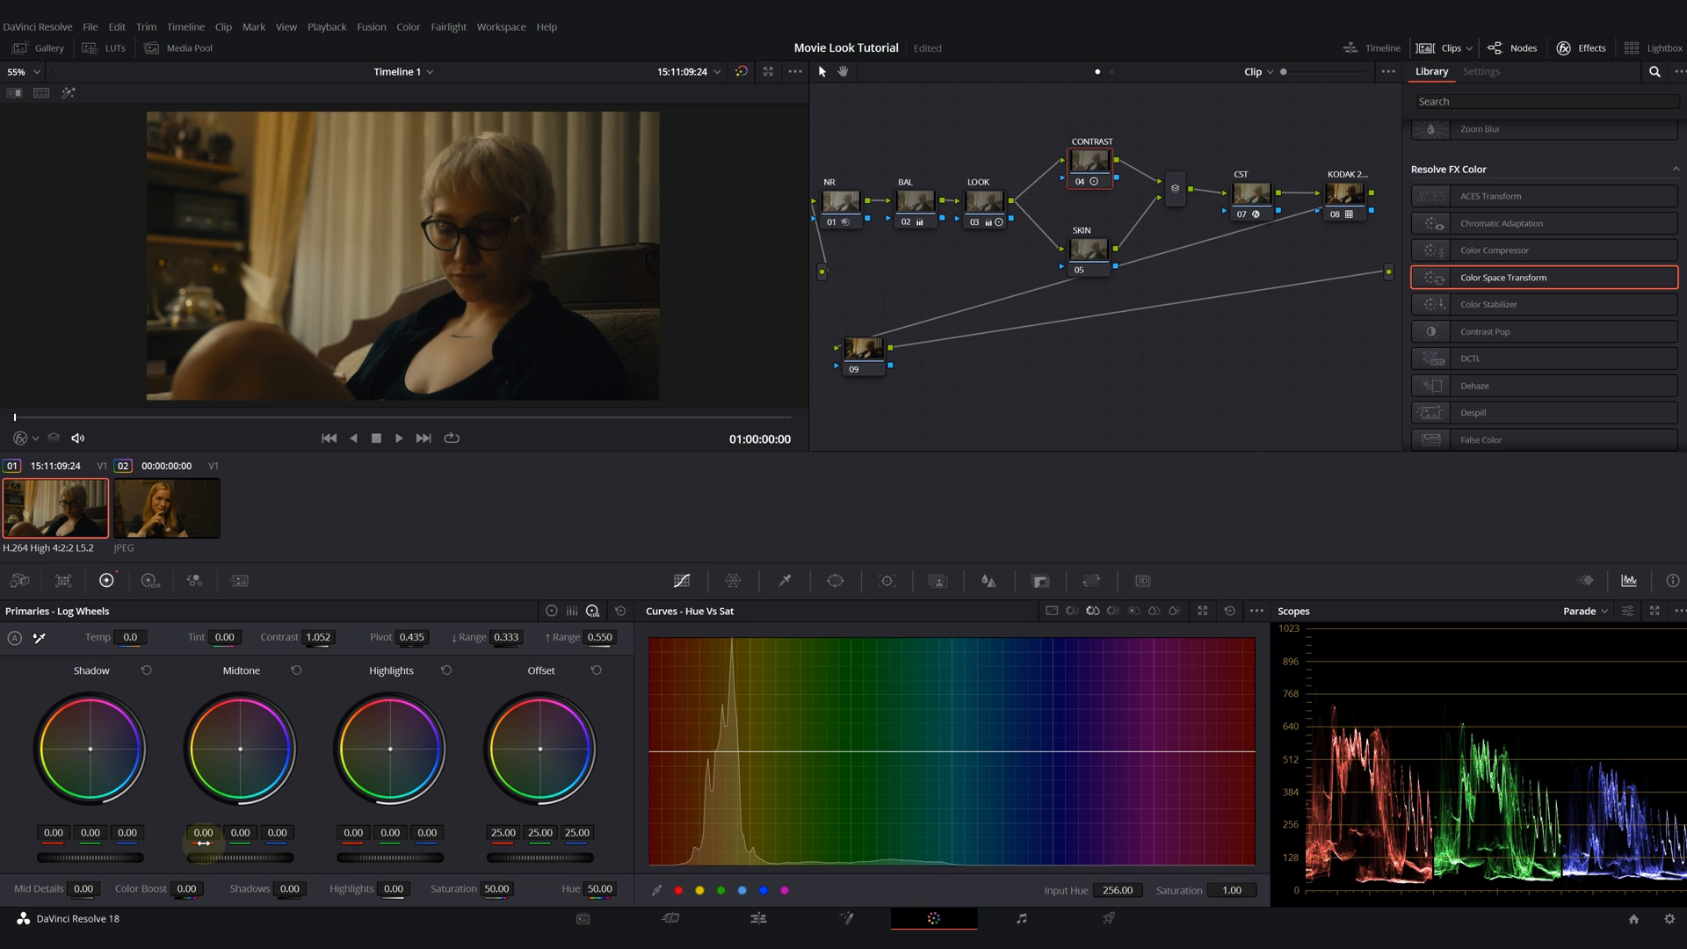
- Fine-tune the BAL node's Shadows and Highlights and raise its master Offset
left_click(905, 218)
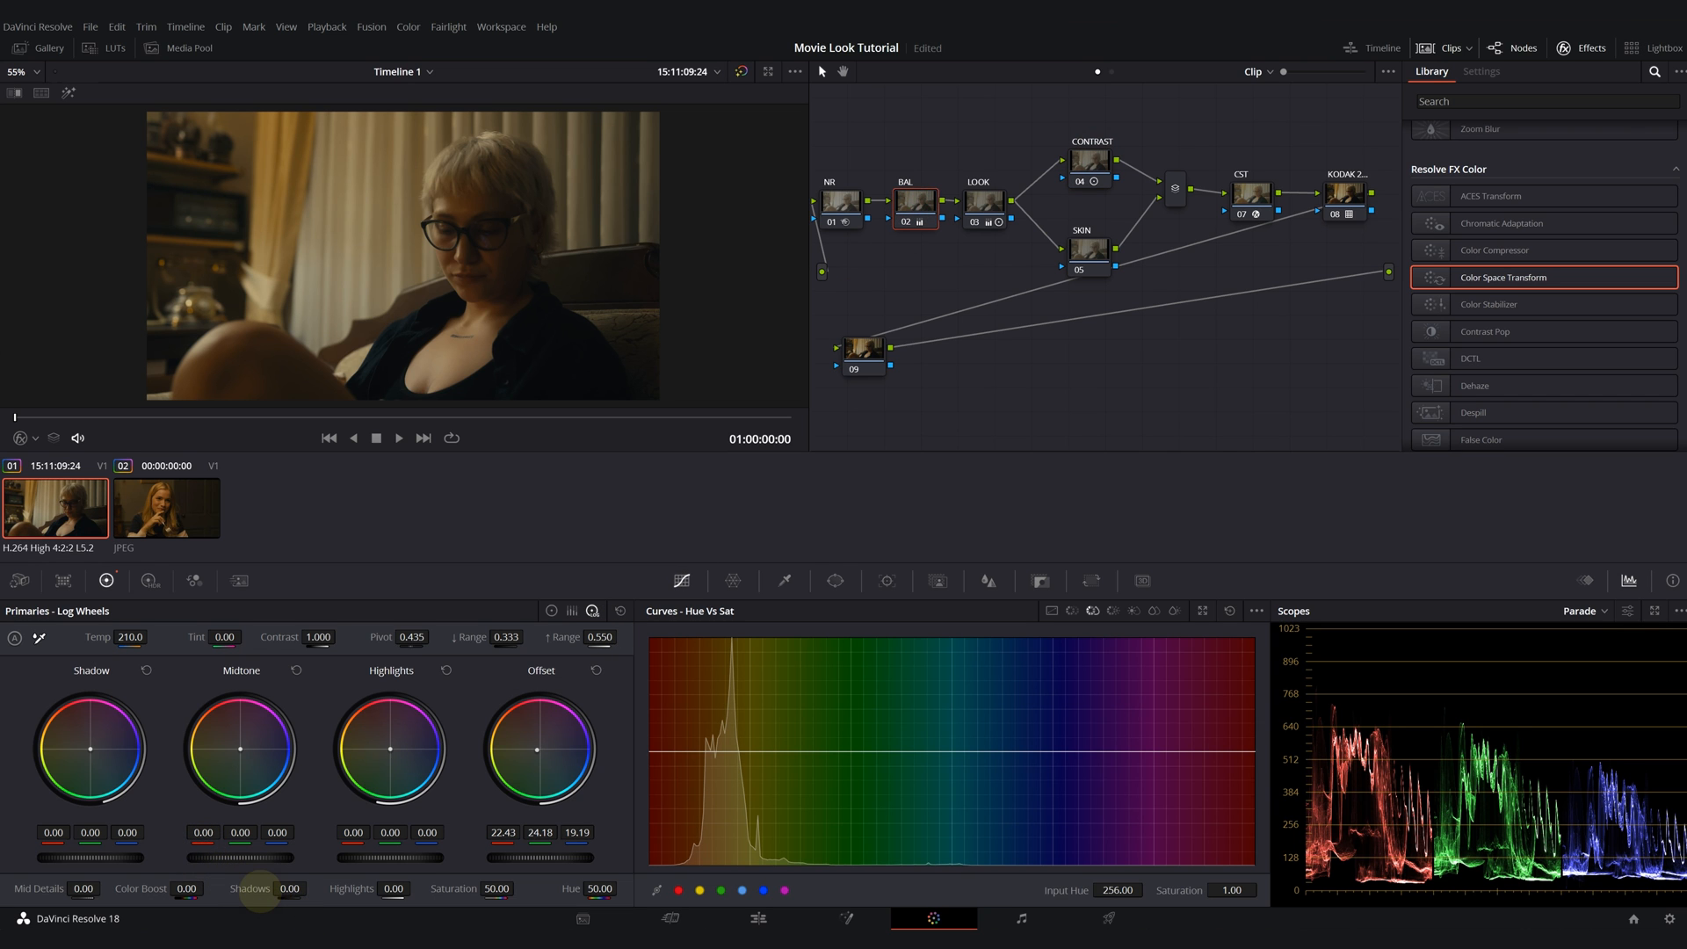
left_click_drag(264, 894, 266, 893)
left_click_drag(379, 892, 335, 904)
left_click_drag(527, 858, 644, 864)
- Compare the graded clip with the reference still, side by side in the Selected Clips split screen
left_click(118, 498)
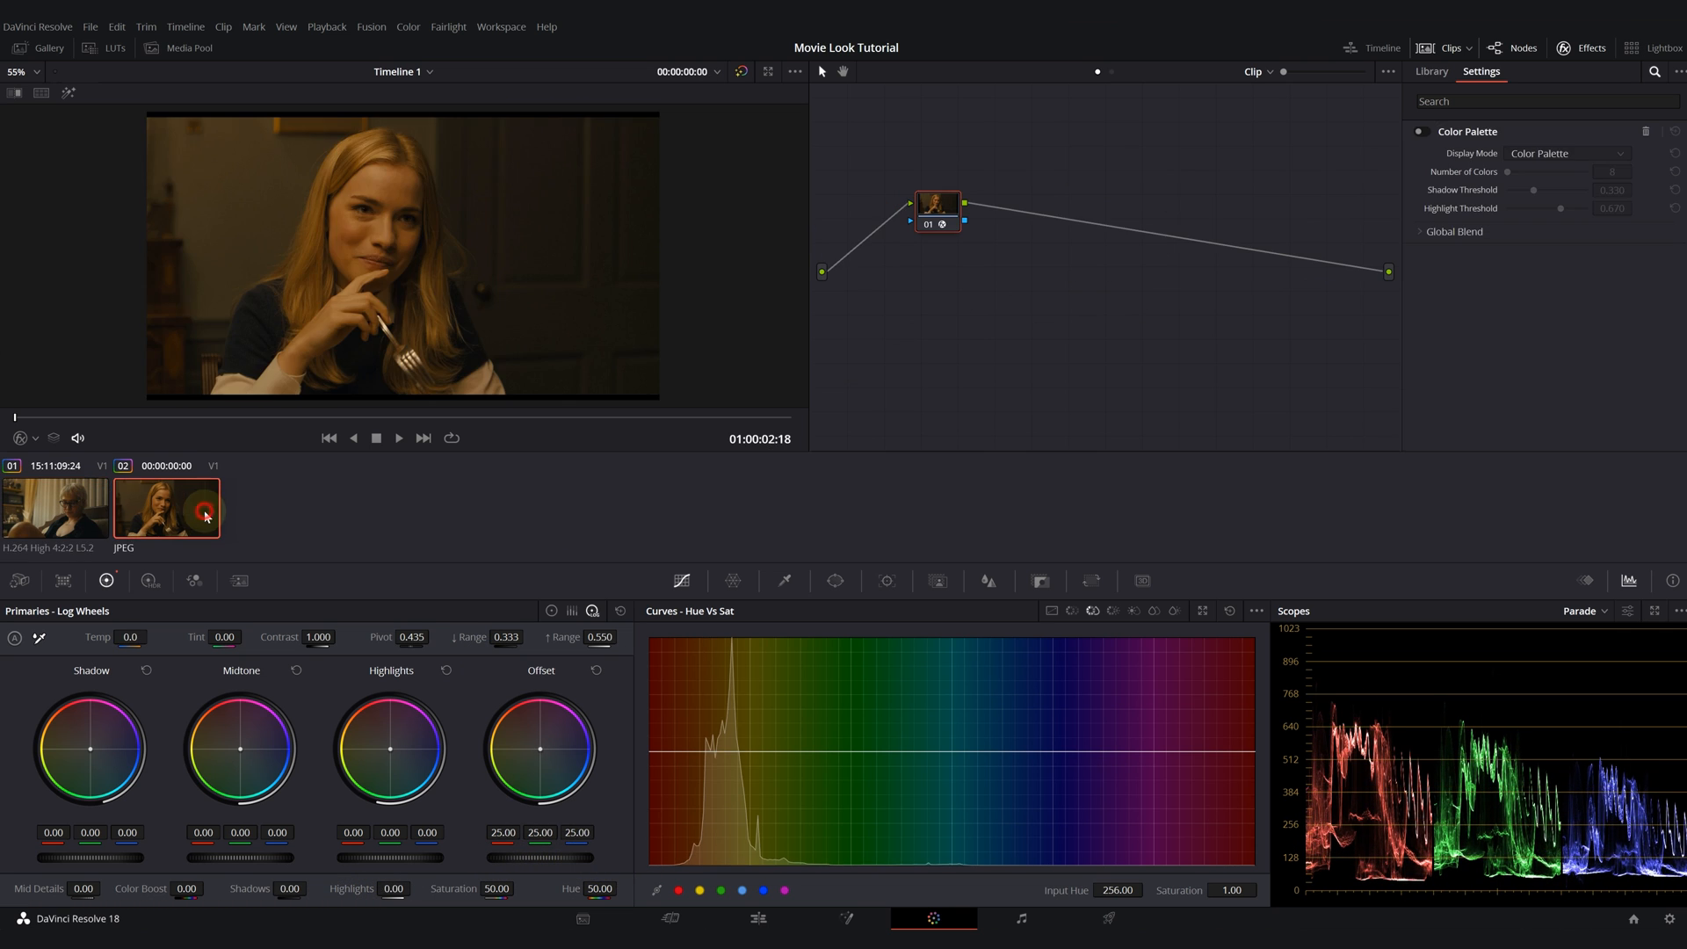
left_click(73, 503)
left_click(41, 92)
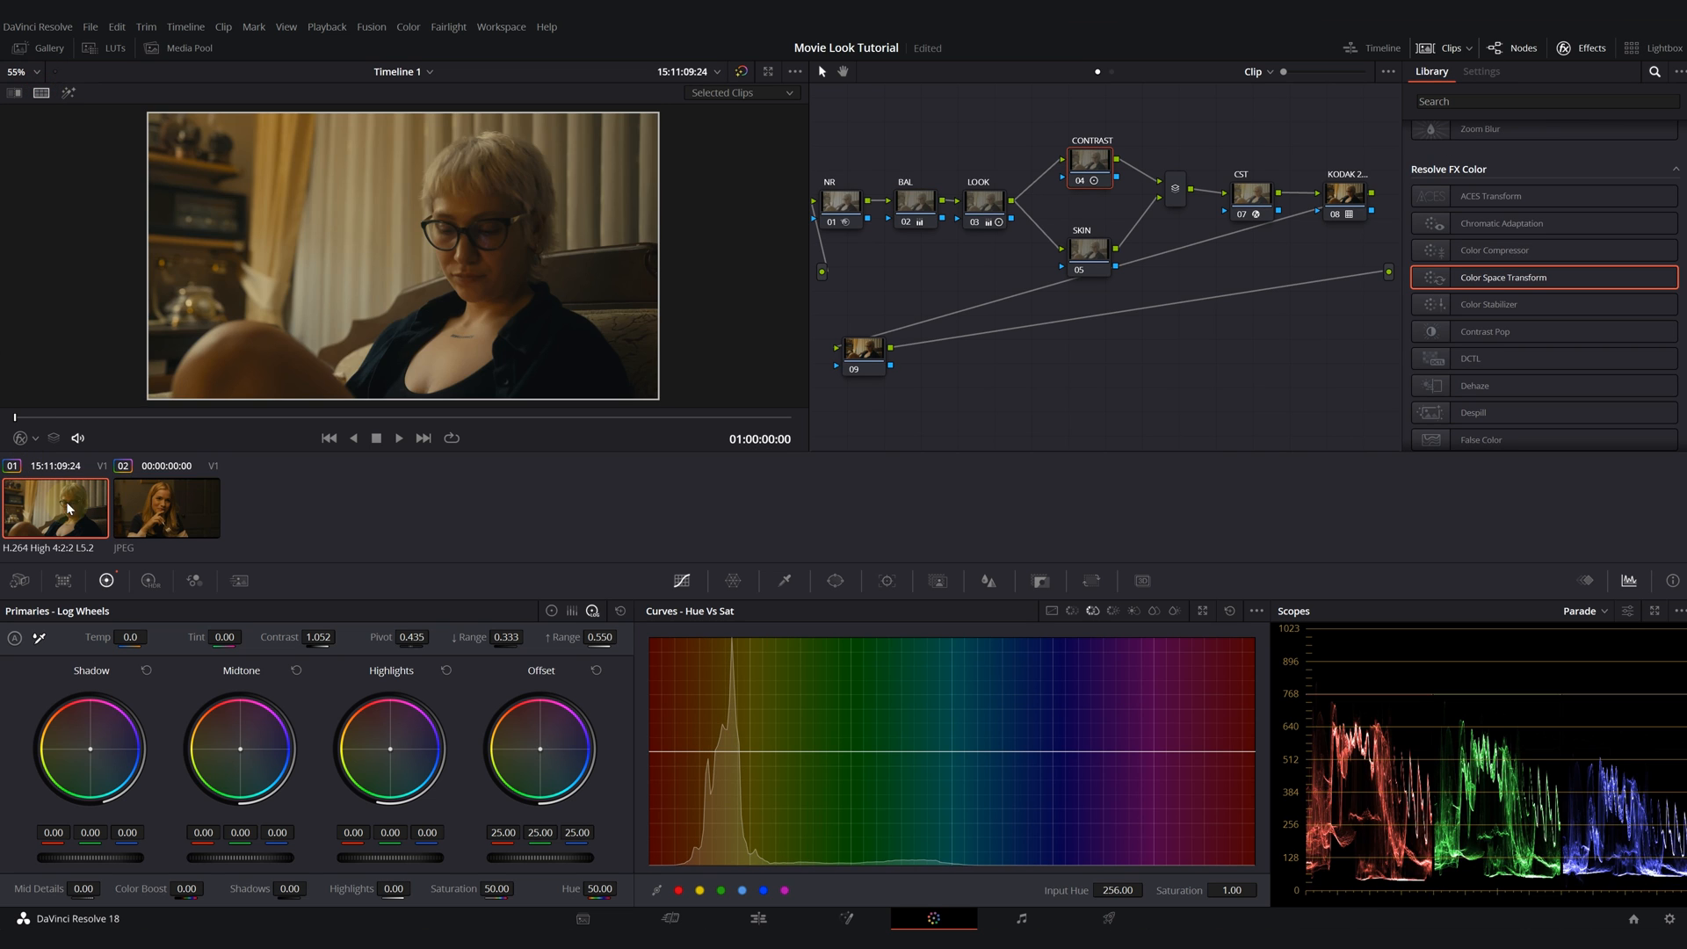
left_click(172, 515, "ctrl")
left_click(545, 271)
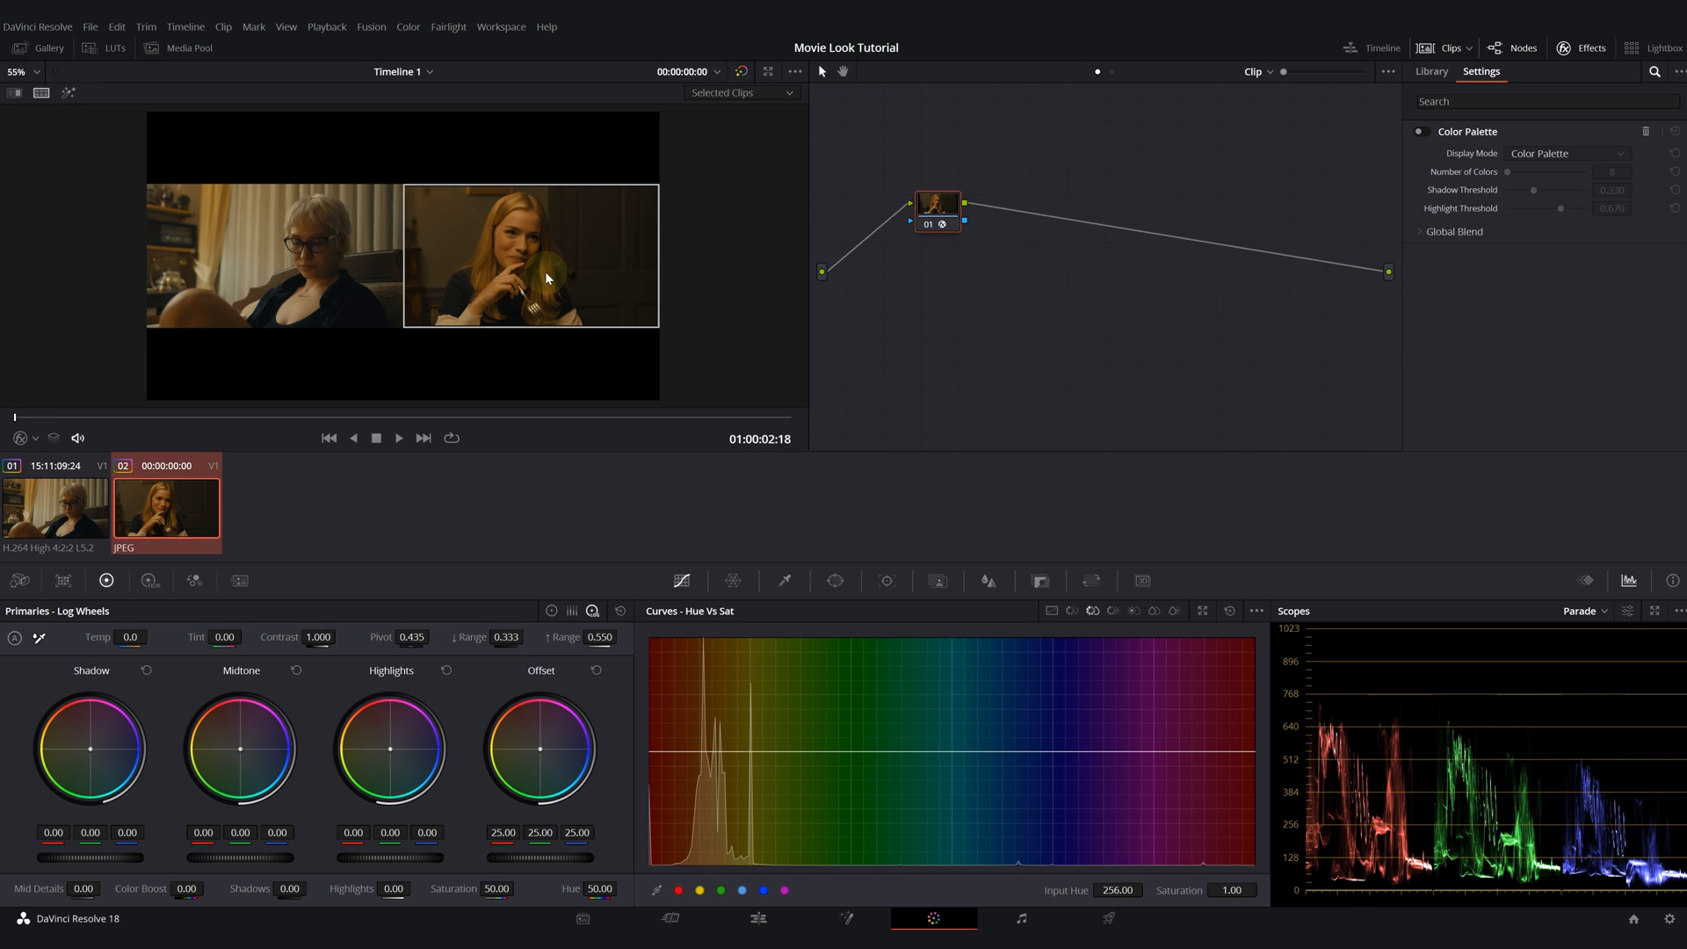
left_click(238, 269)
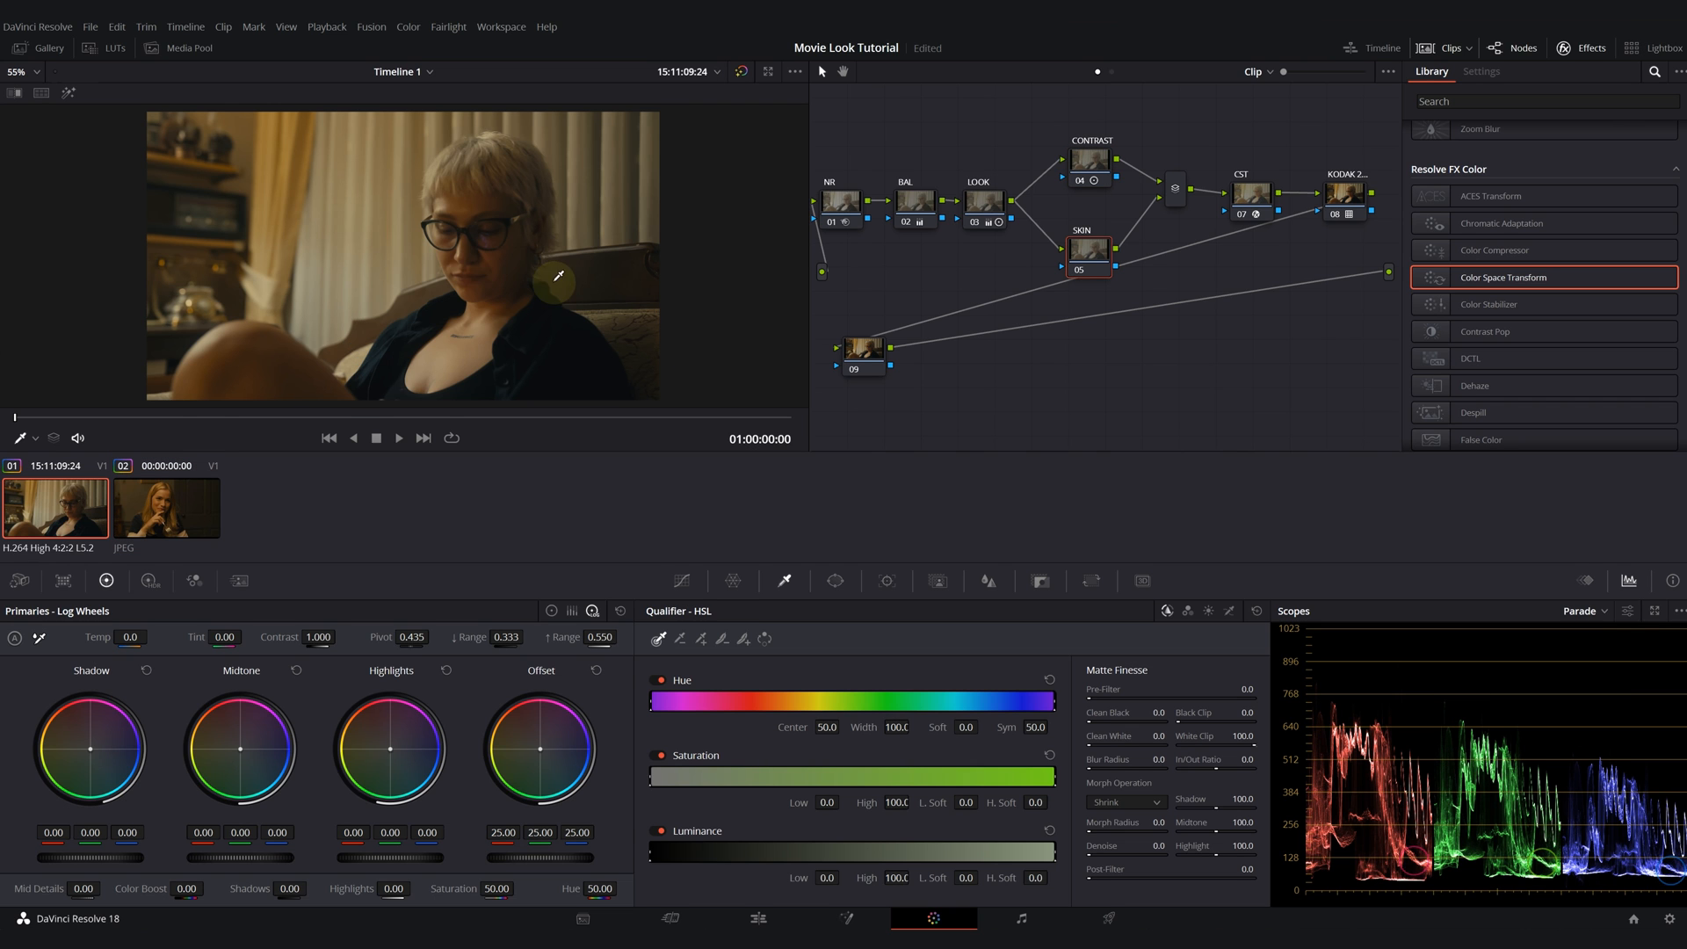
- On the SKIN node, key the skin with the HSL qualifier: Hue Center 33.1, Width 16.6, Saturation High 3.5, Luminance 44.9 to 57.7, Denoise 7.0
left_click(491, 252)
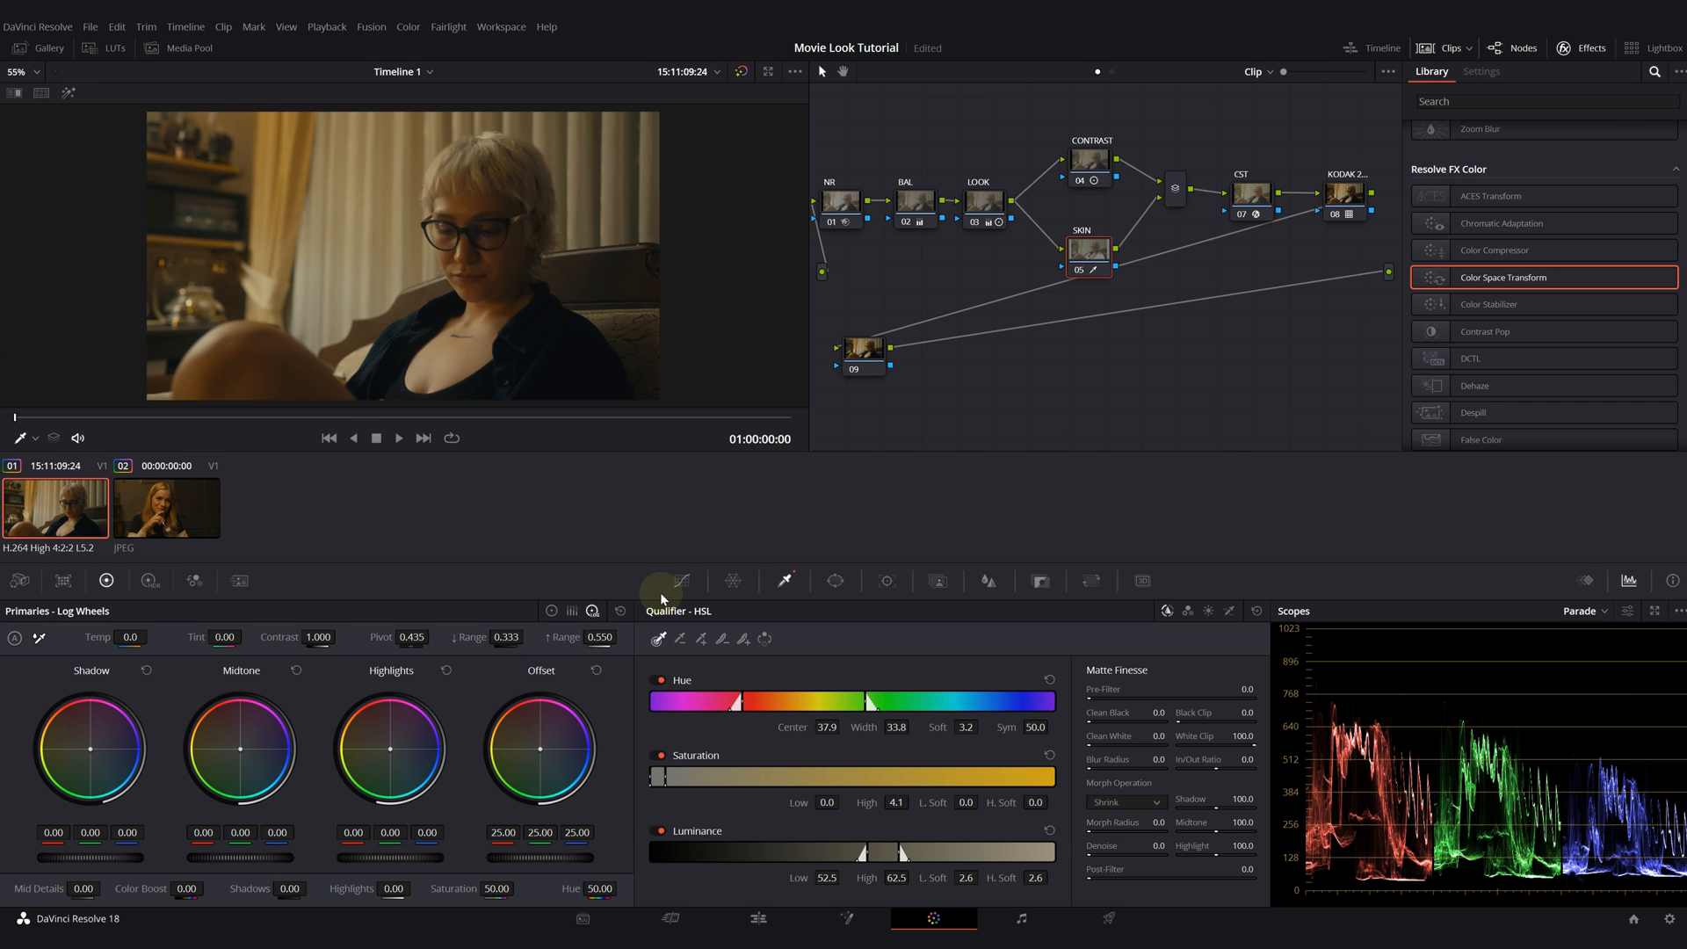
key("shift+h")
mouse_move(863, 852)
left_mouse_down()
mouse_move(779, 851)
mouse_move(878, 854)
mouse_move(857, 852)
left_mouse_up()
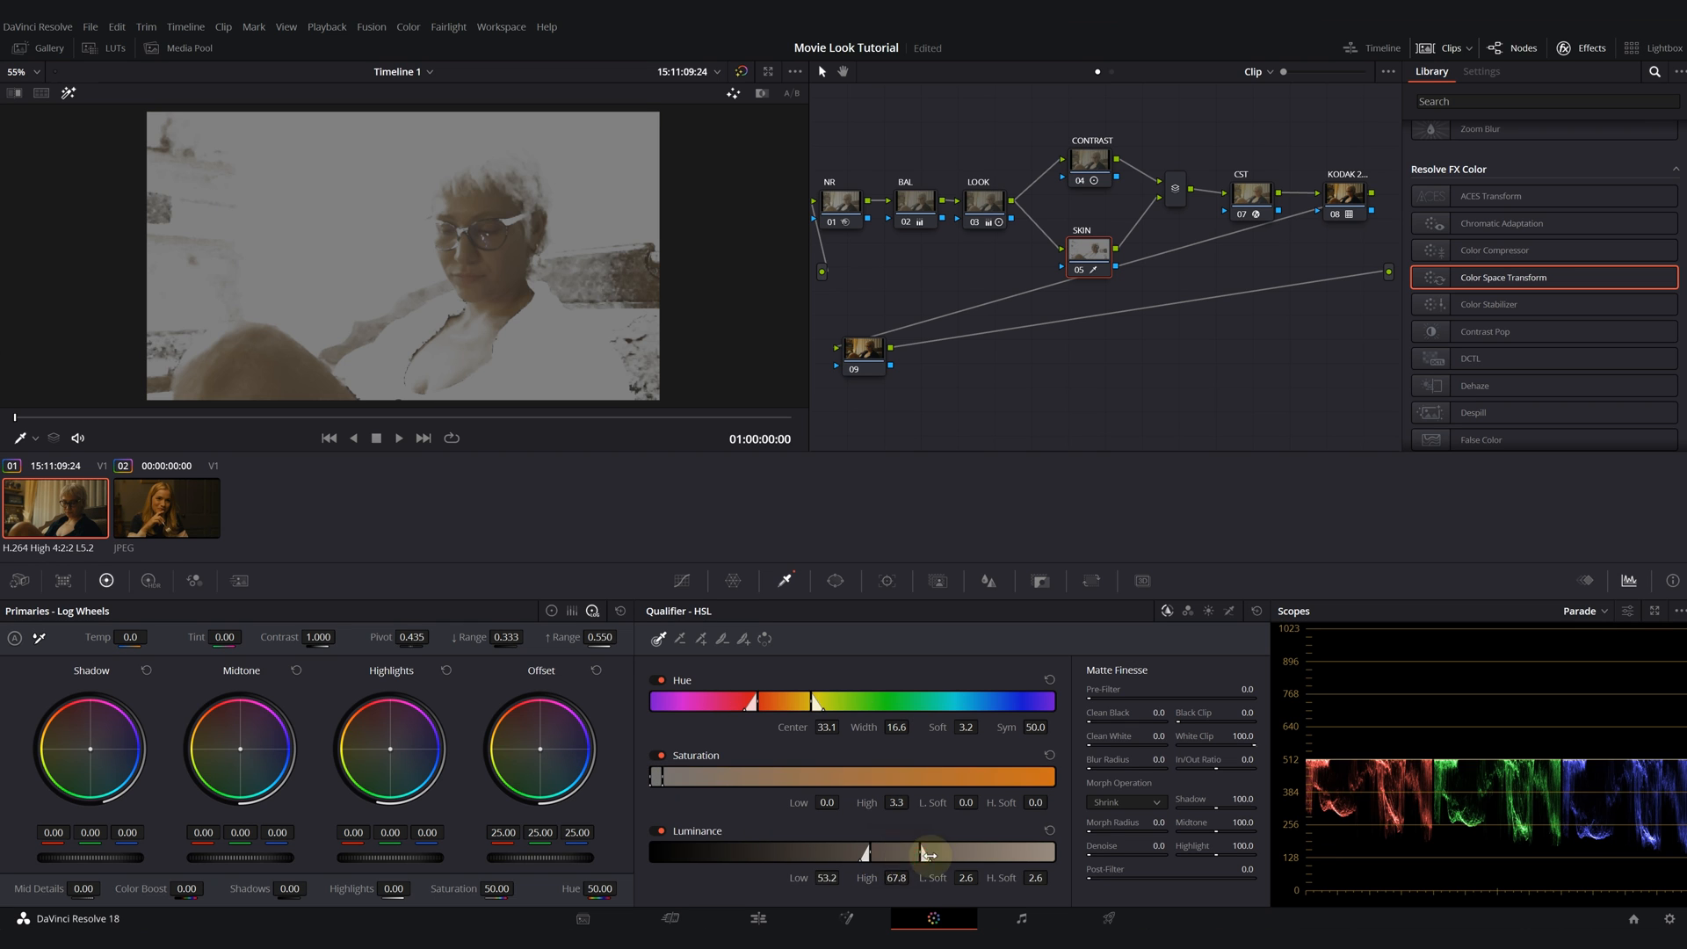
left_click_drag(905, 853, 775, 849)
left_click_drag(774, 849, 834, 854)
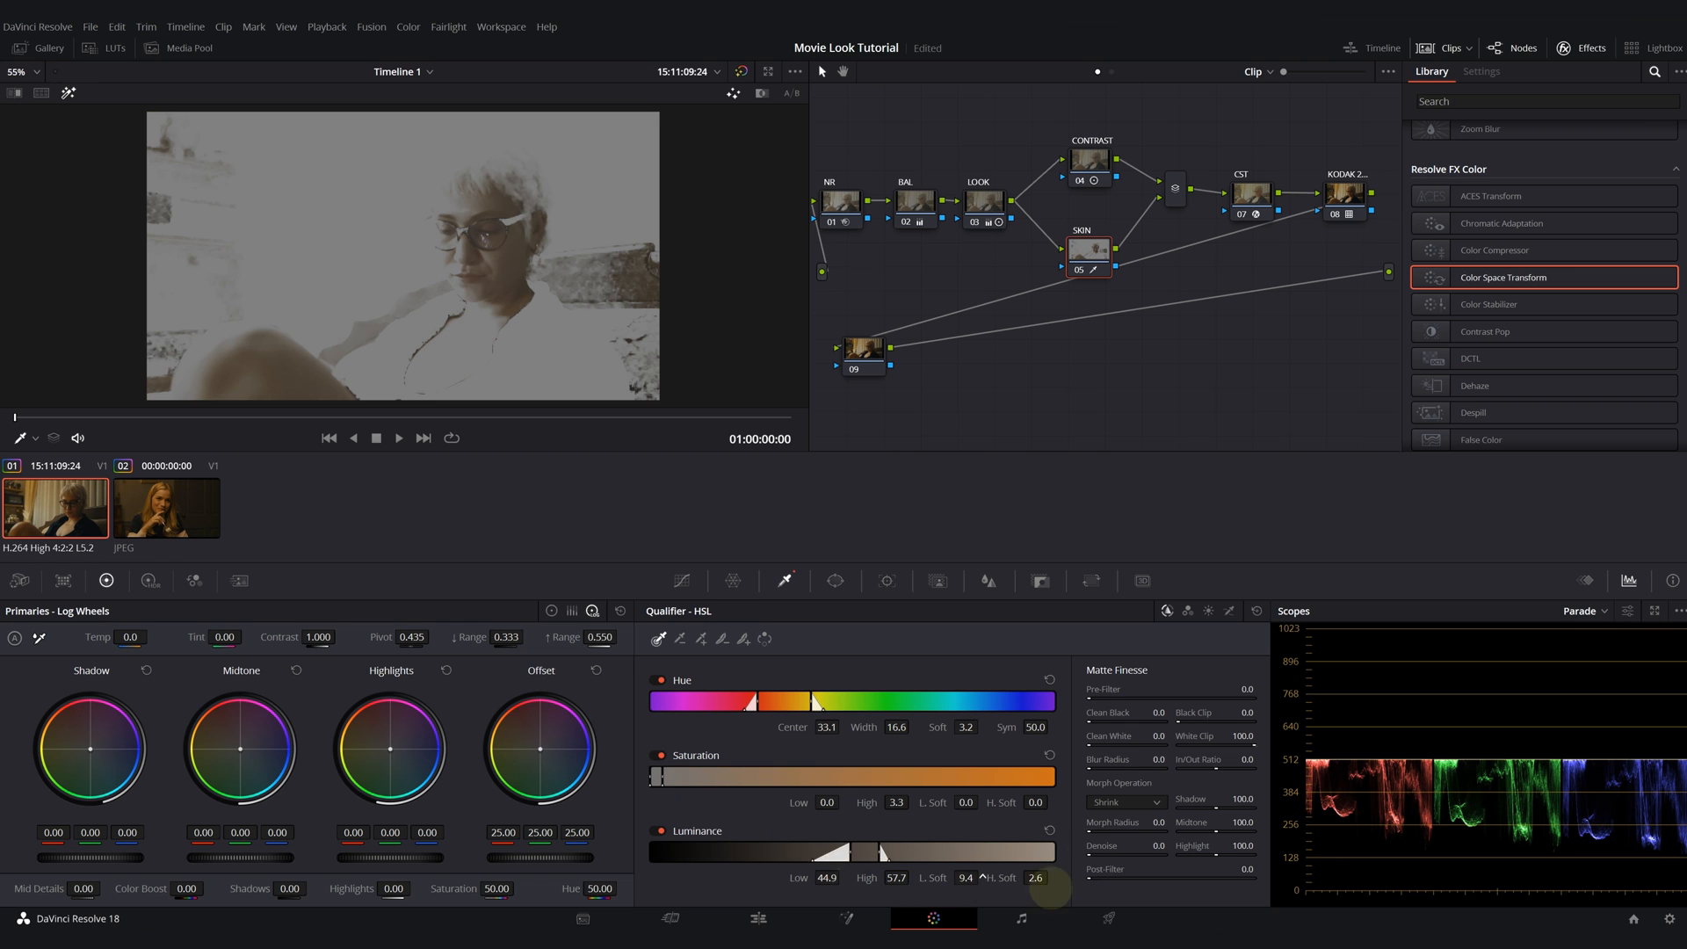
left_click_drag(1090, 850, 1140, 861)
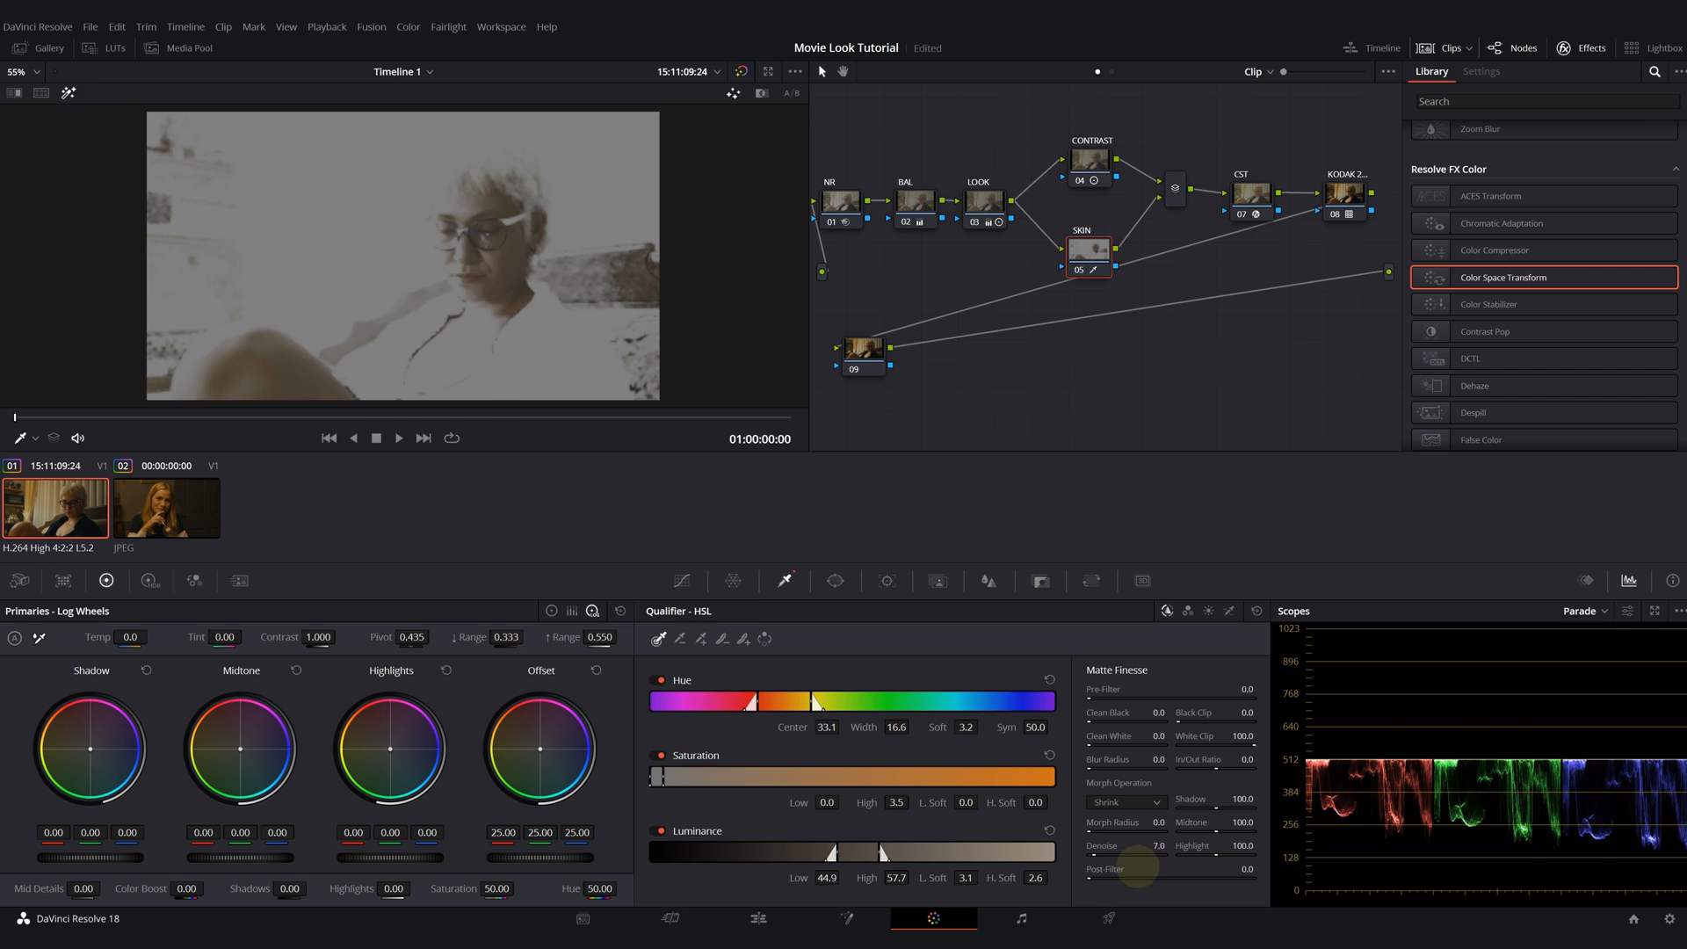
key("shift+h")
- On the SKIN node, lower the saturated end of the Sat Vs Lum curve to 0.89 and nudge the master Gain up
left_click(681, 581)
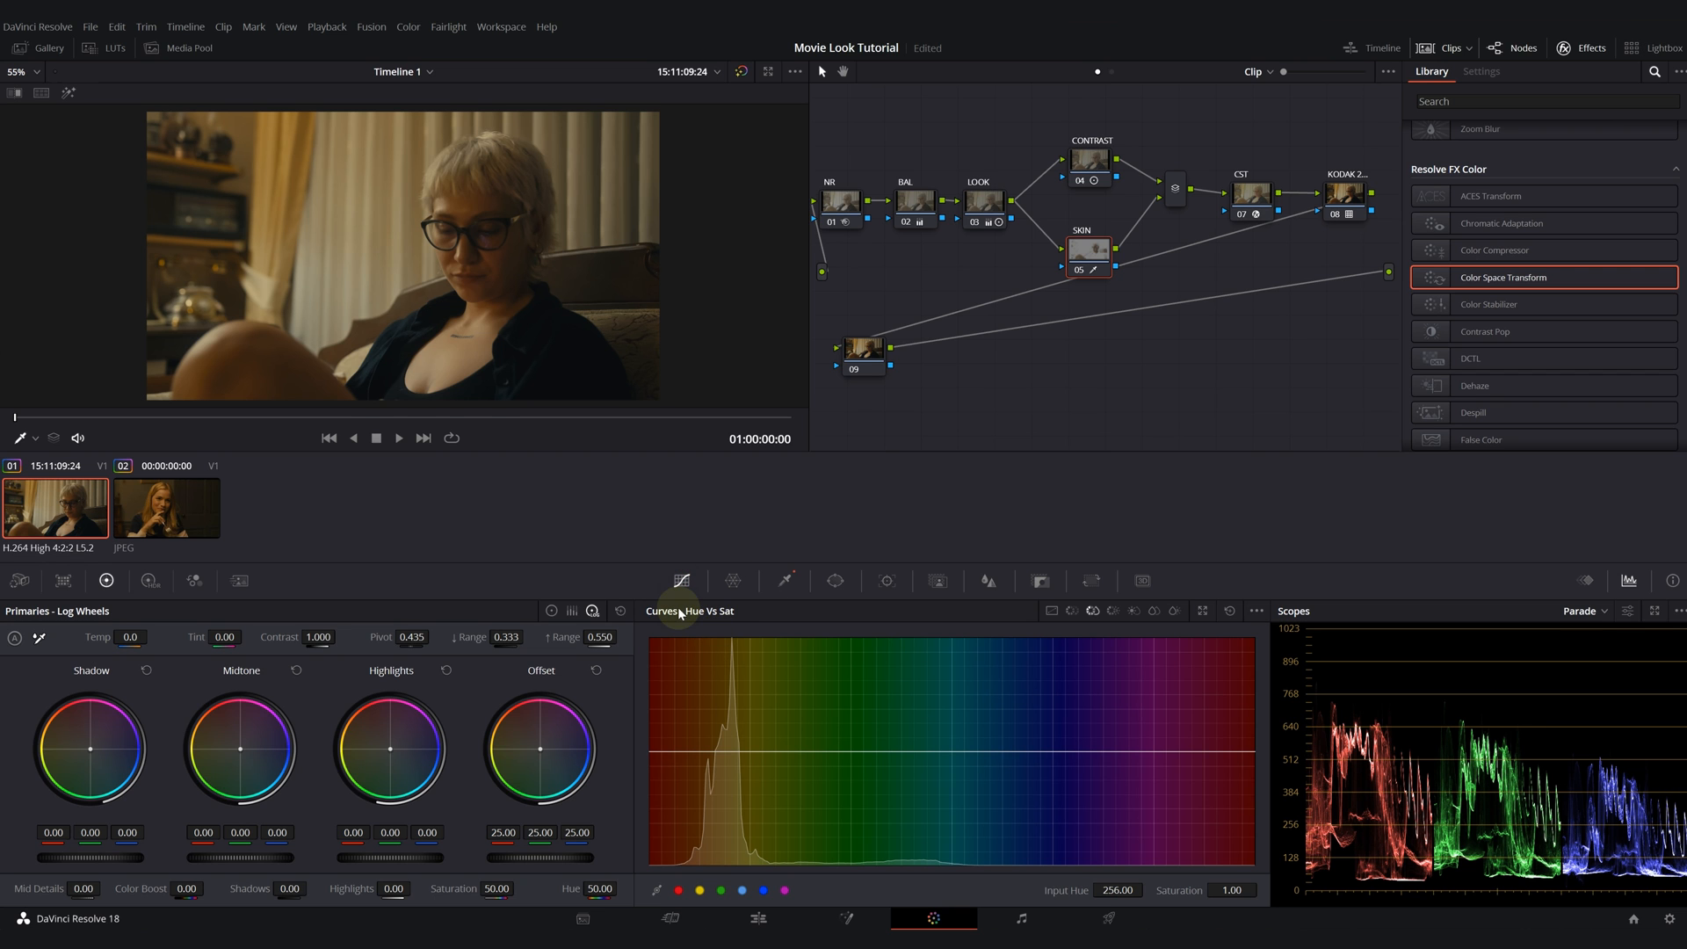
left_click(1176, 611)
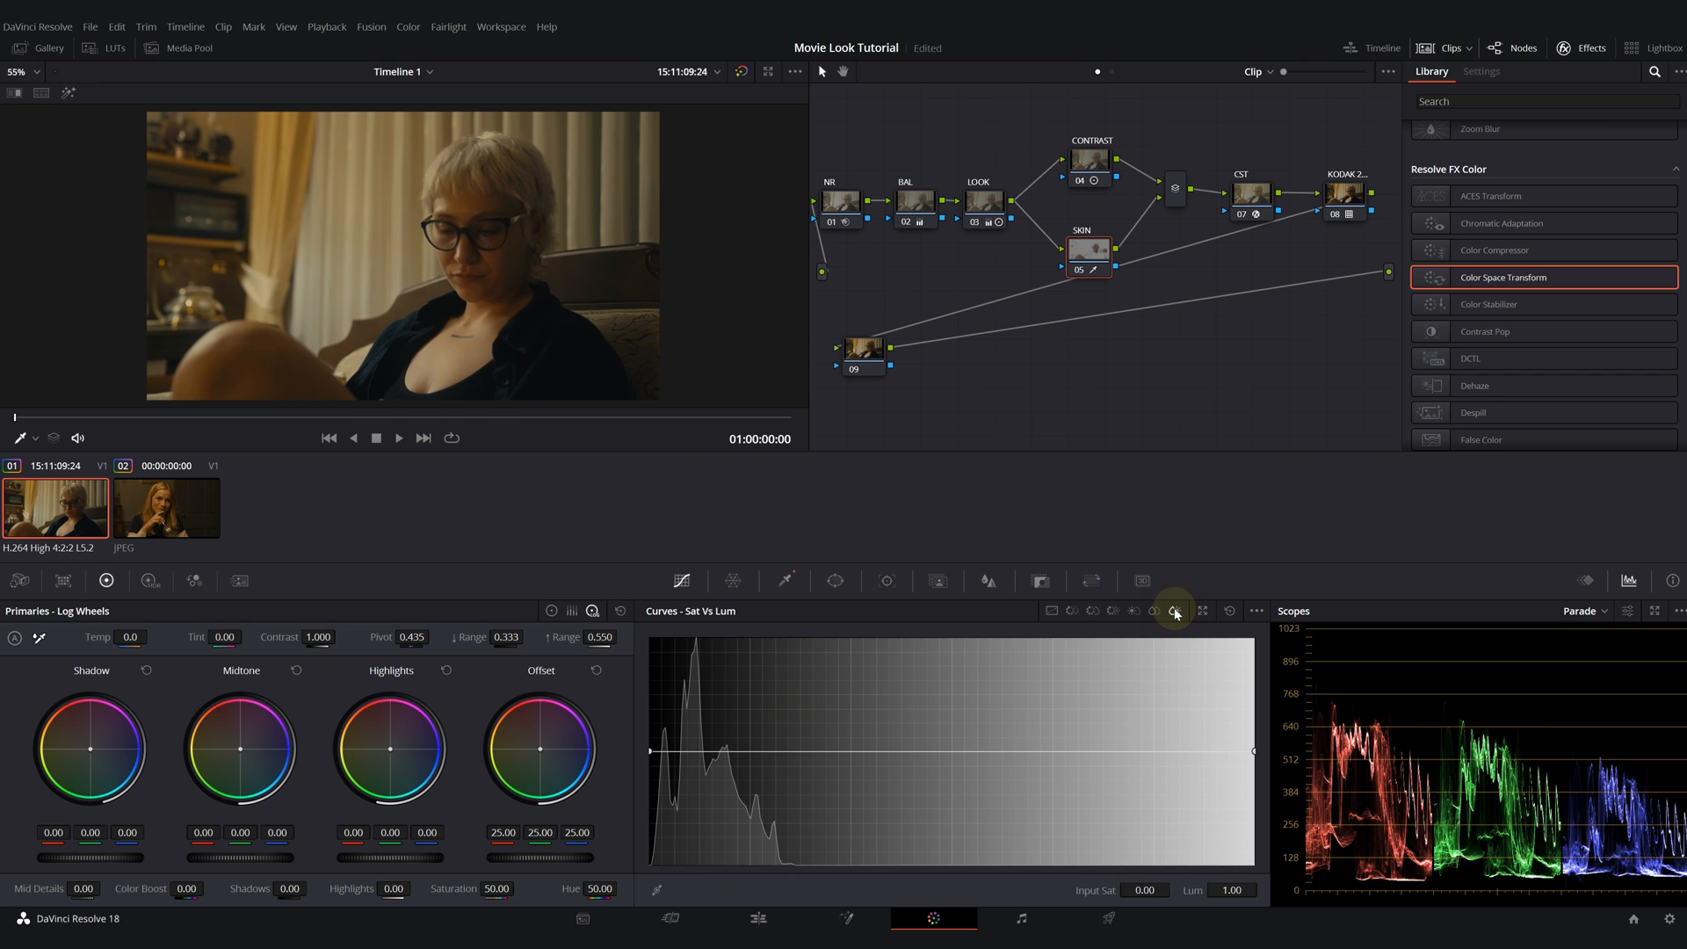
left_click_drag(1255, 751, 1266, 767)
left_click(915, 203)
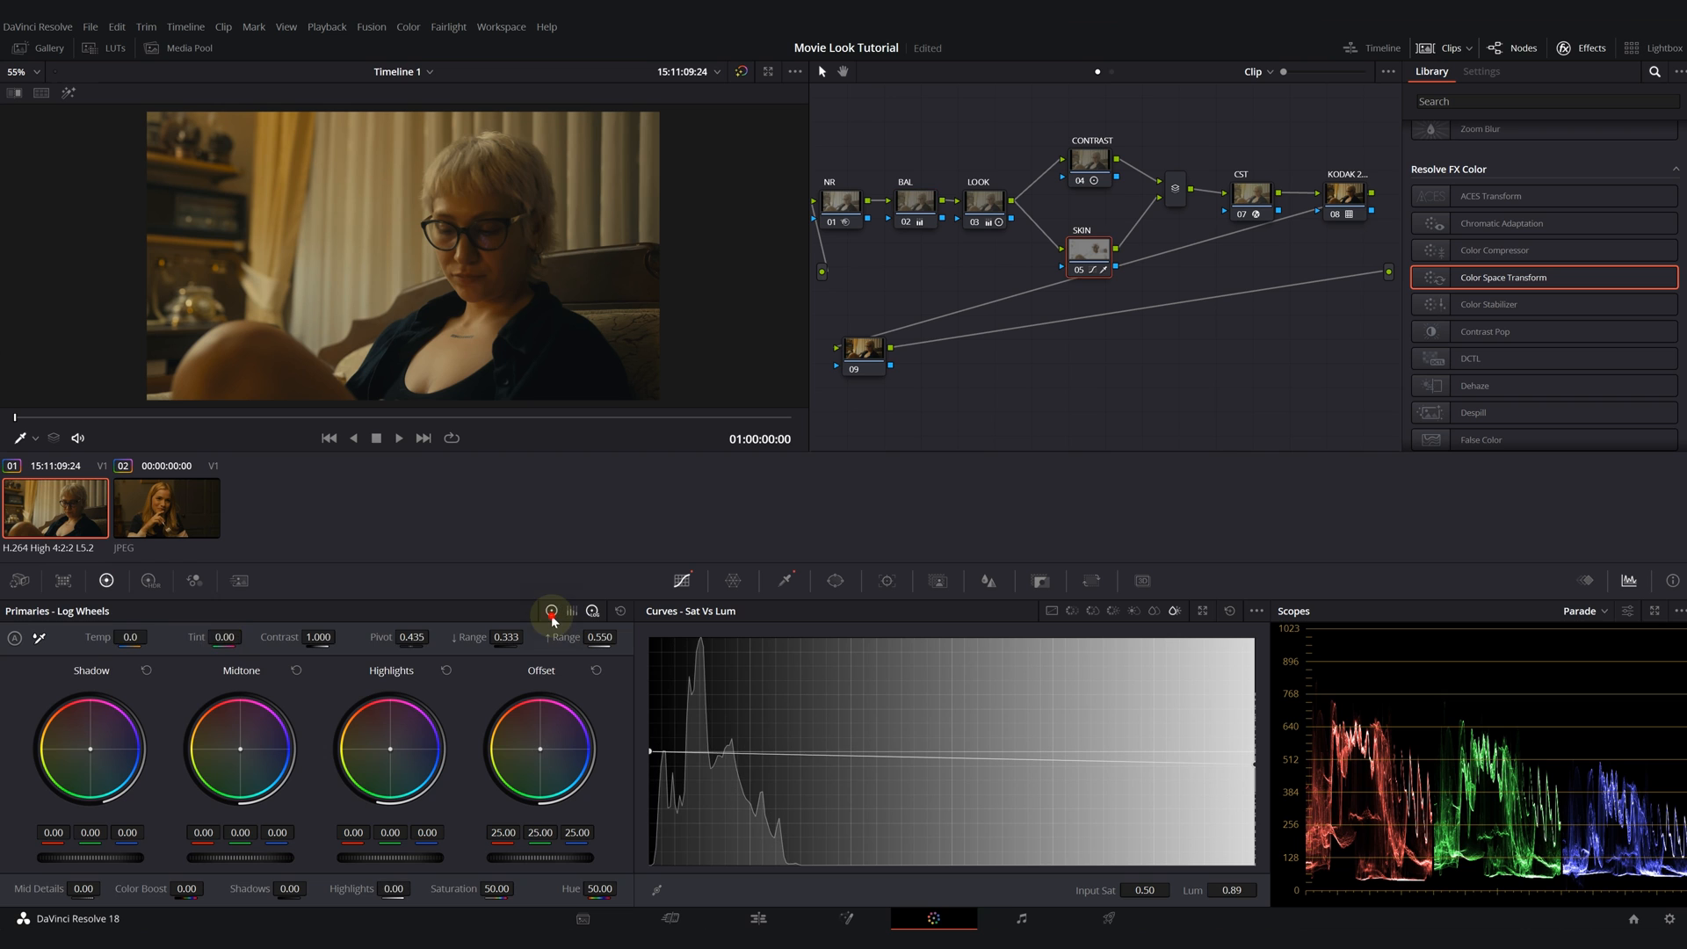
left_click(552, 612)
left_click_drag(429, 857, 434, 857)
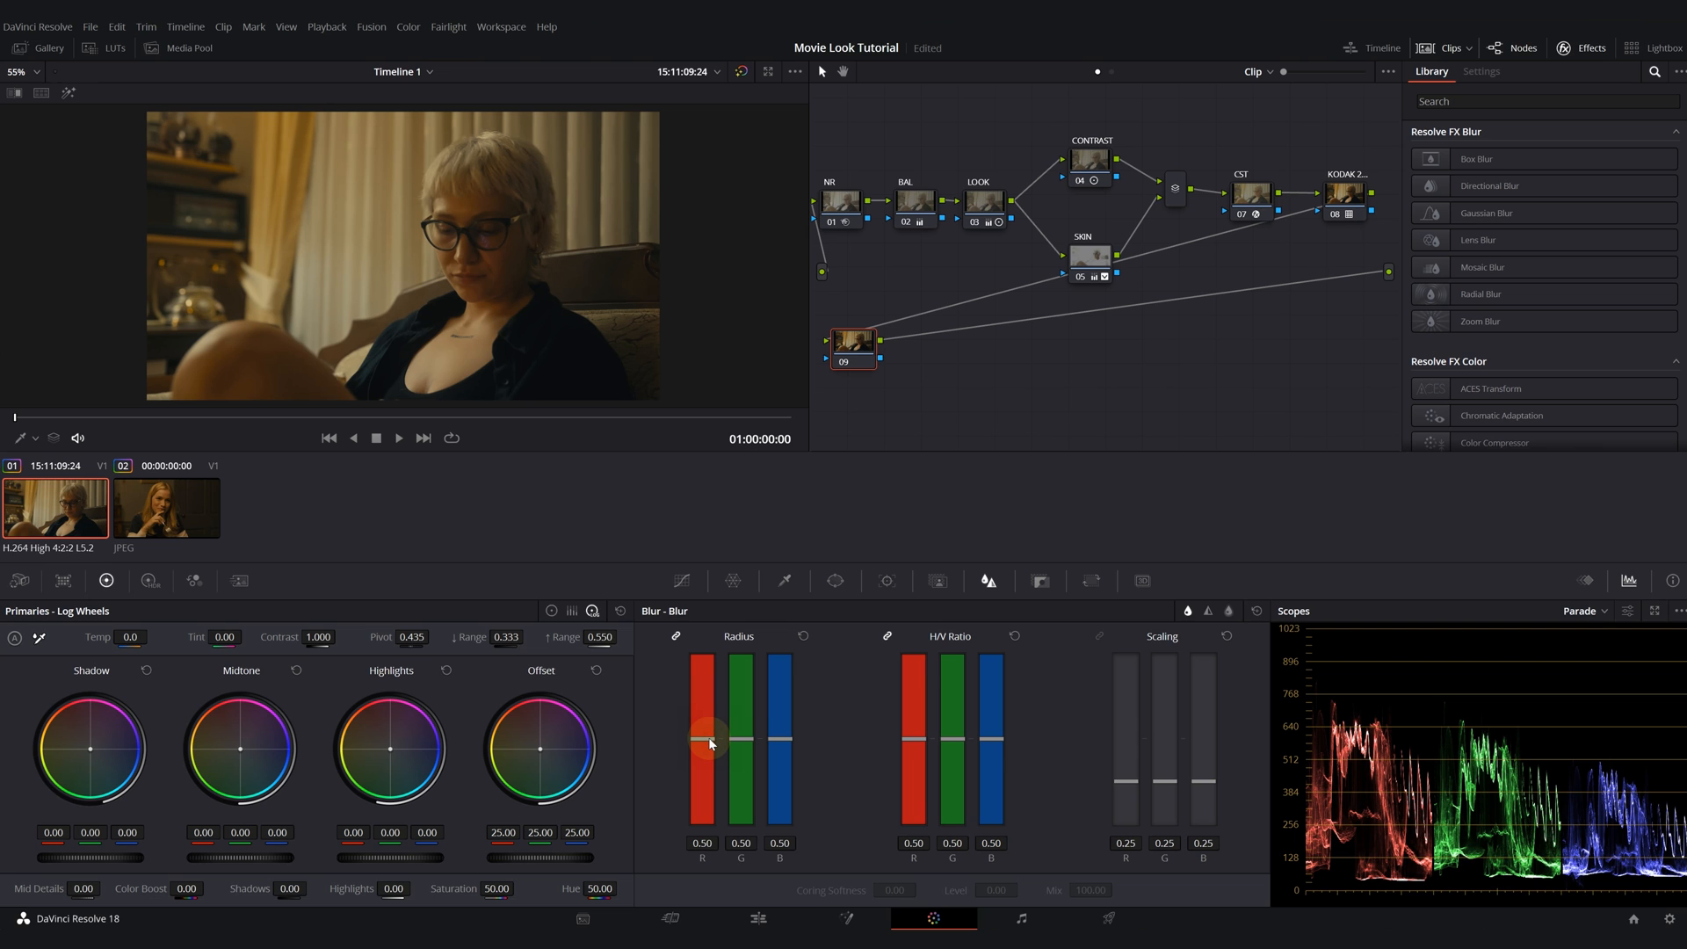
- Lower the Blur Radius slightly on node 09 and add a serial node after it
left_click_drag(710, 742, 709, 754)
key("alt+s")
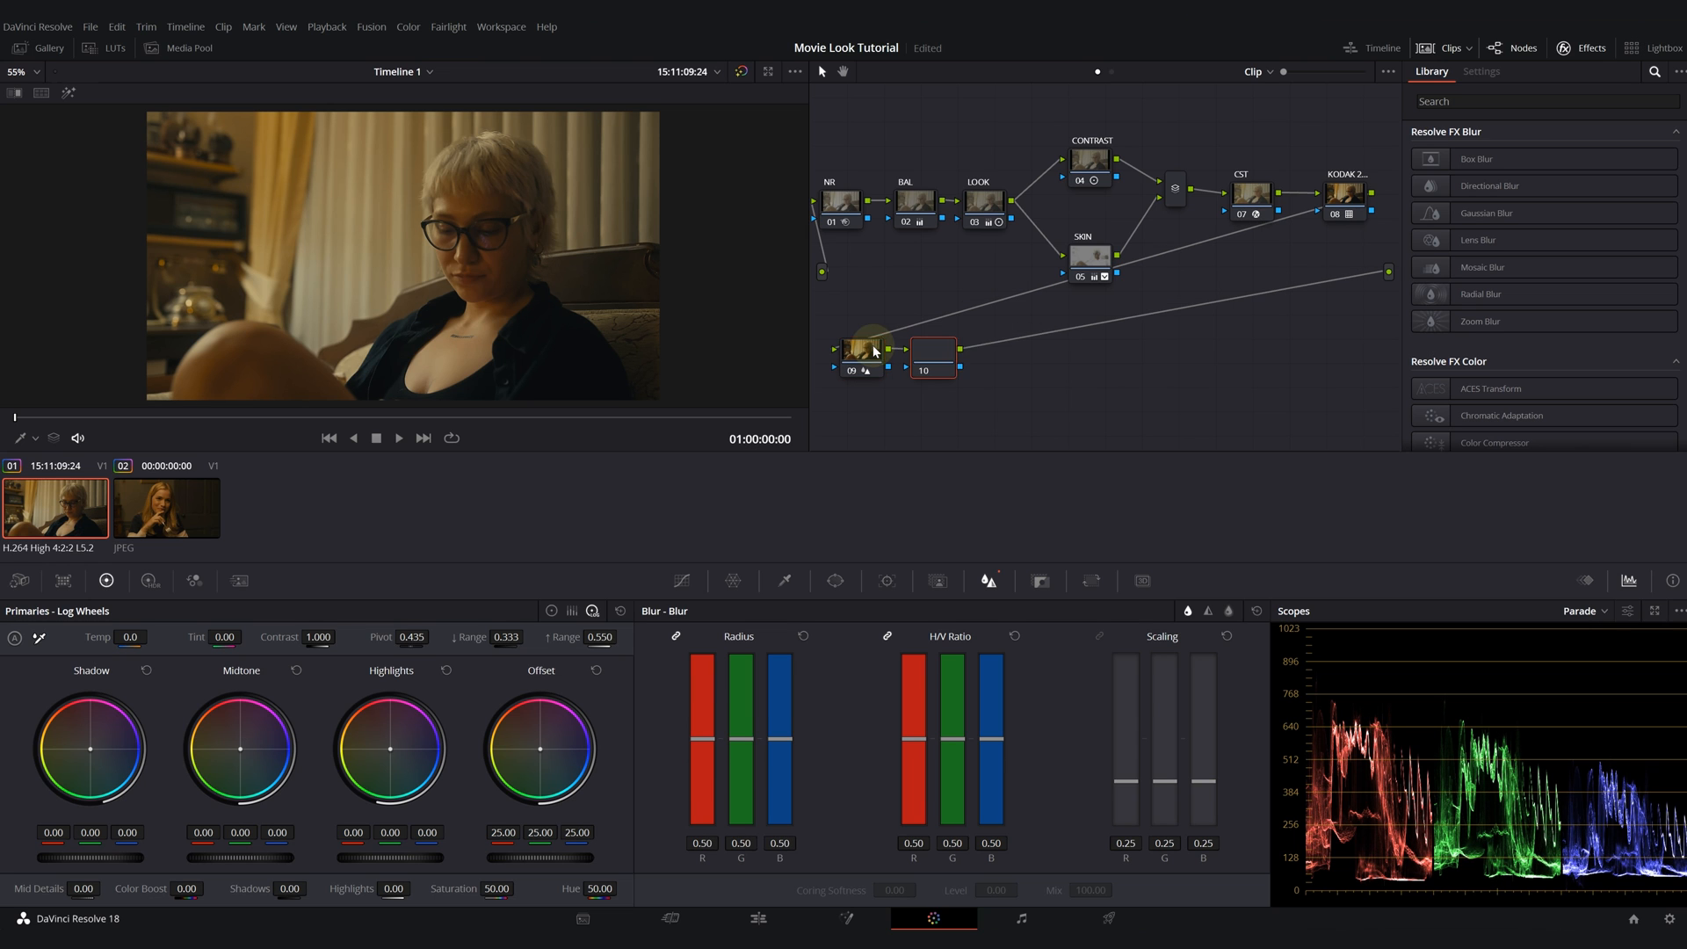
- Apply Film Grain to the new node with Grain Size 0.022 and Grain Strength 0.278
left_click(1501, 98)
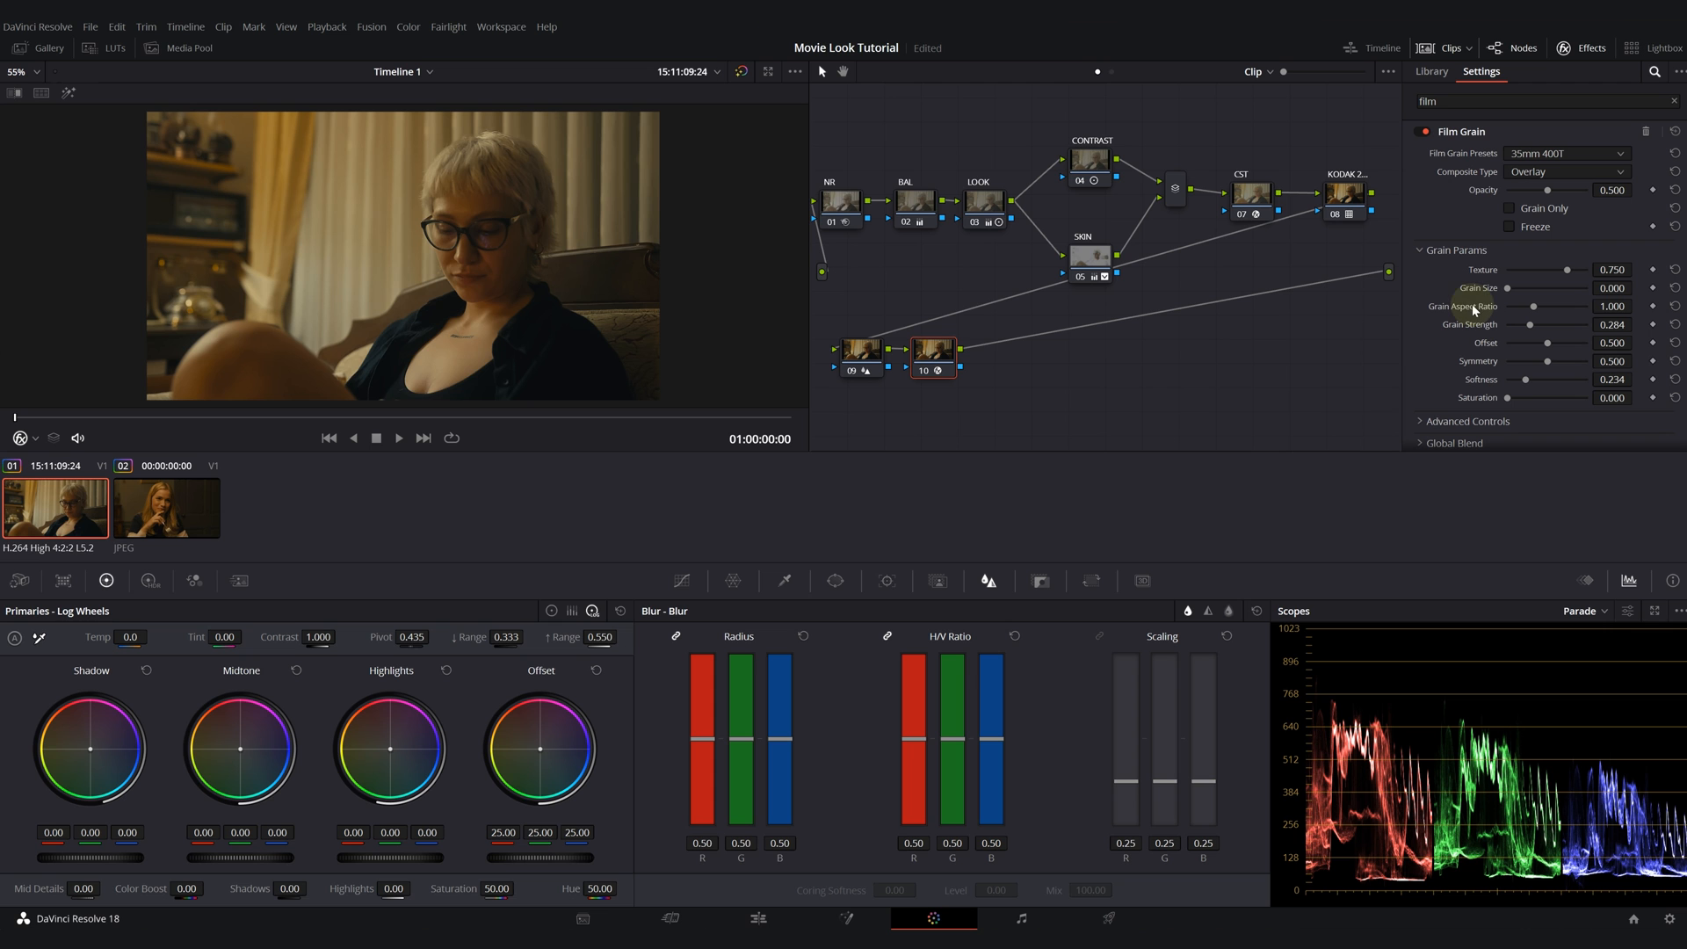
scroll(427, 288, "up", 2)
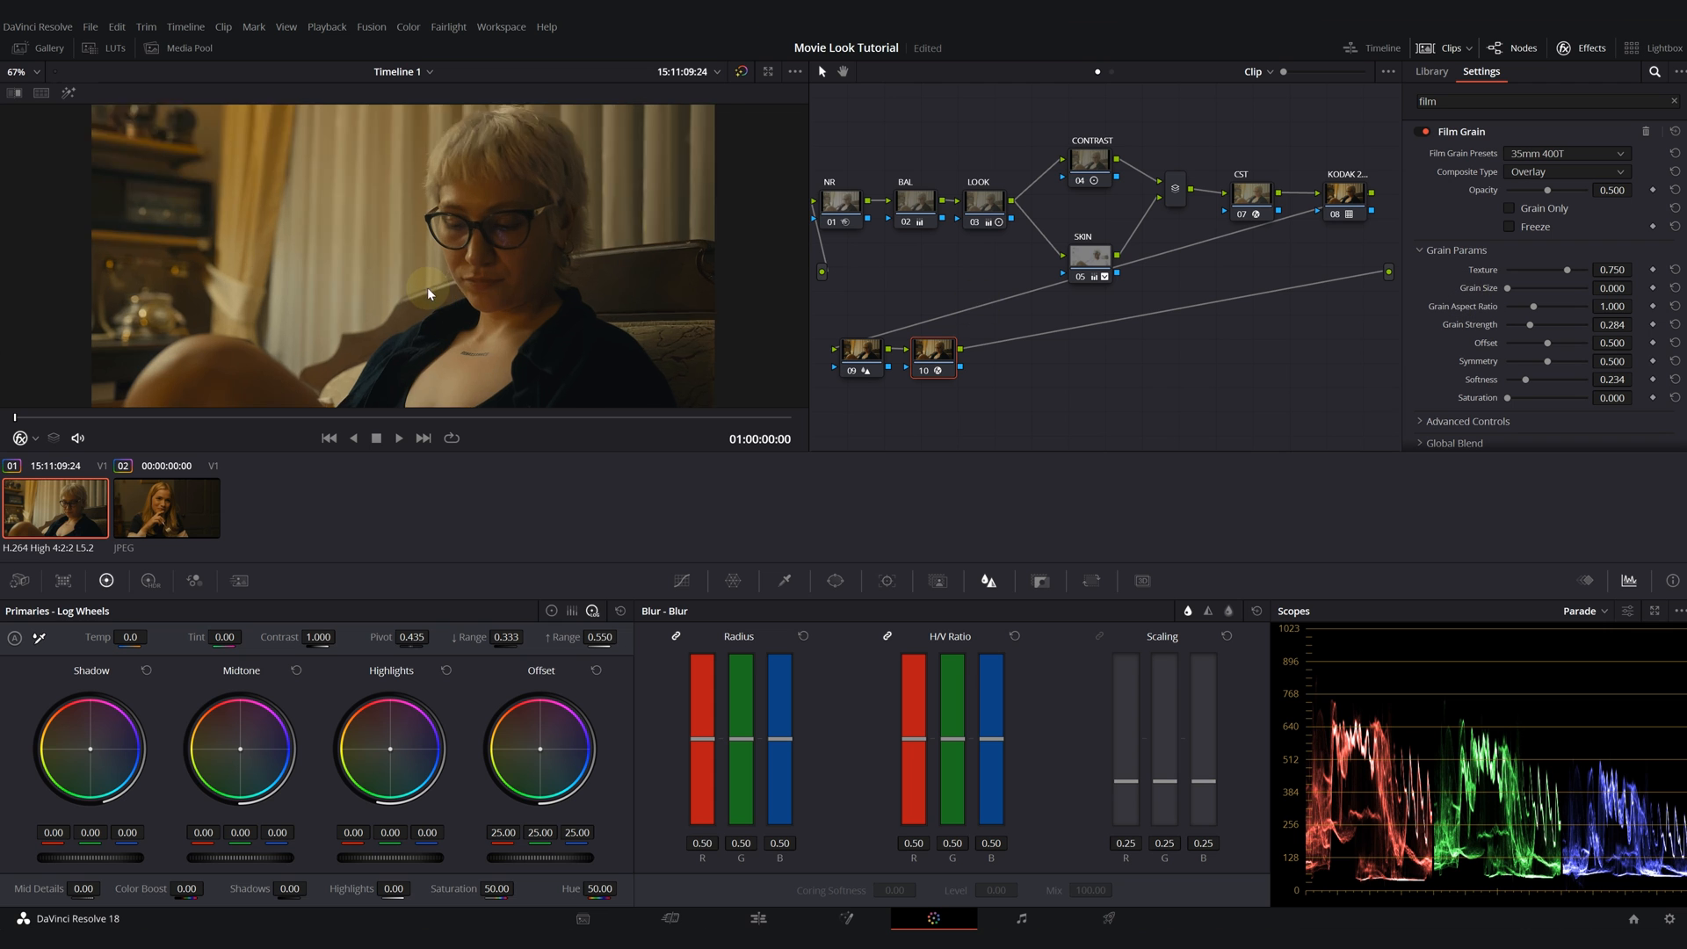
scroll(427, 288, "up", 4)
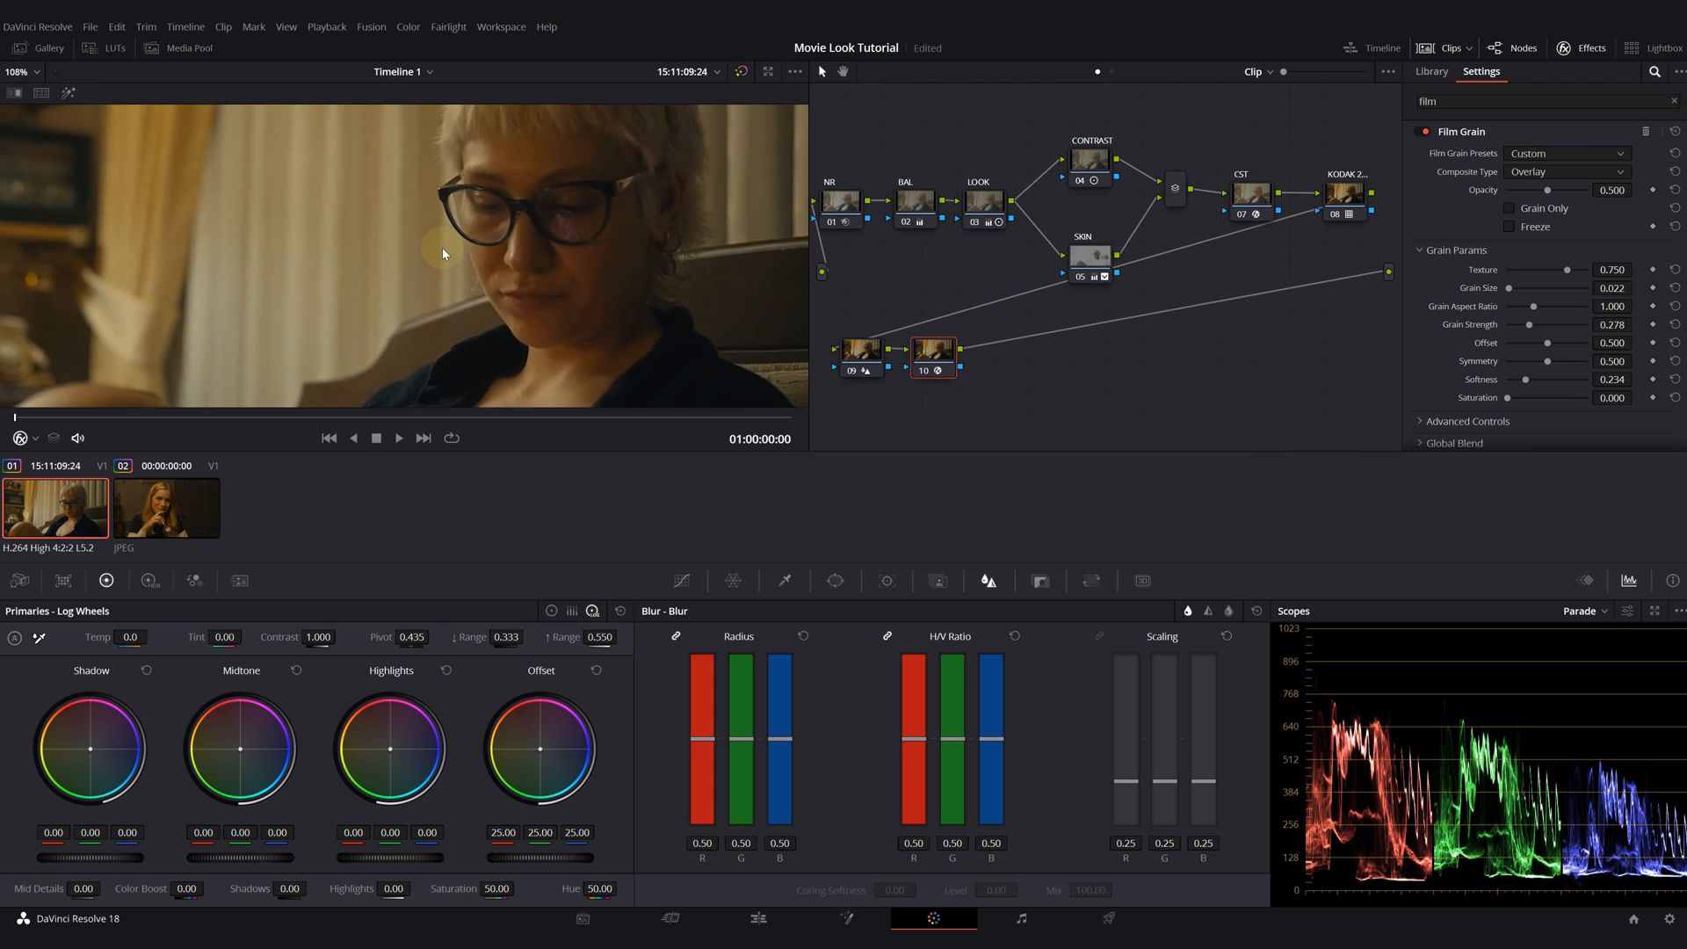
- Compare the clip with added grain against the reference still, one after the other and in the Selected Clips split screen
scroll(441, 246, "down", 5)
left_click(158, 510)
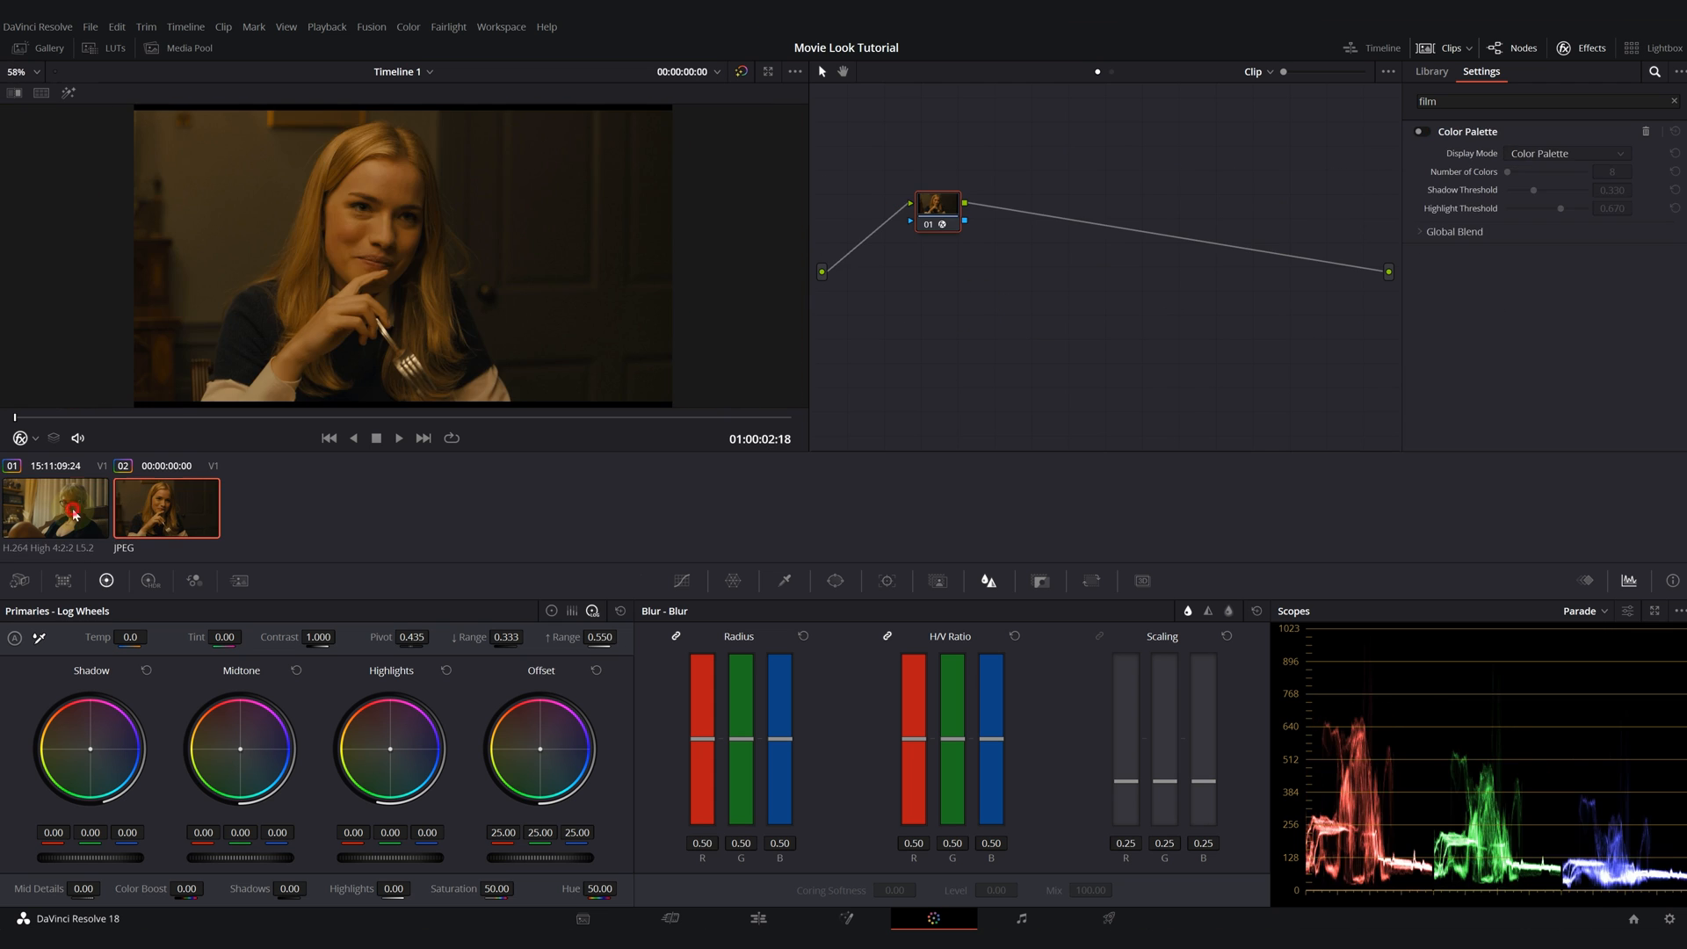
left_click(73, 513)
left_click(41, 94)
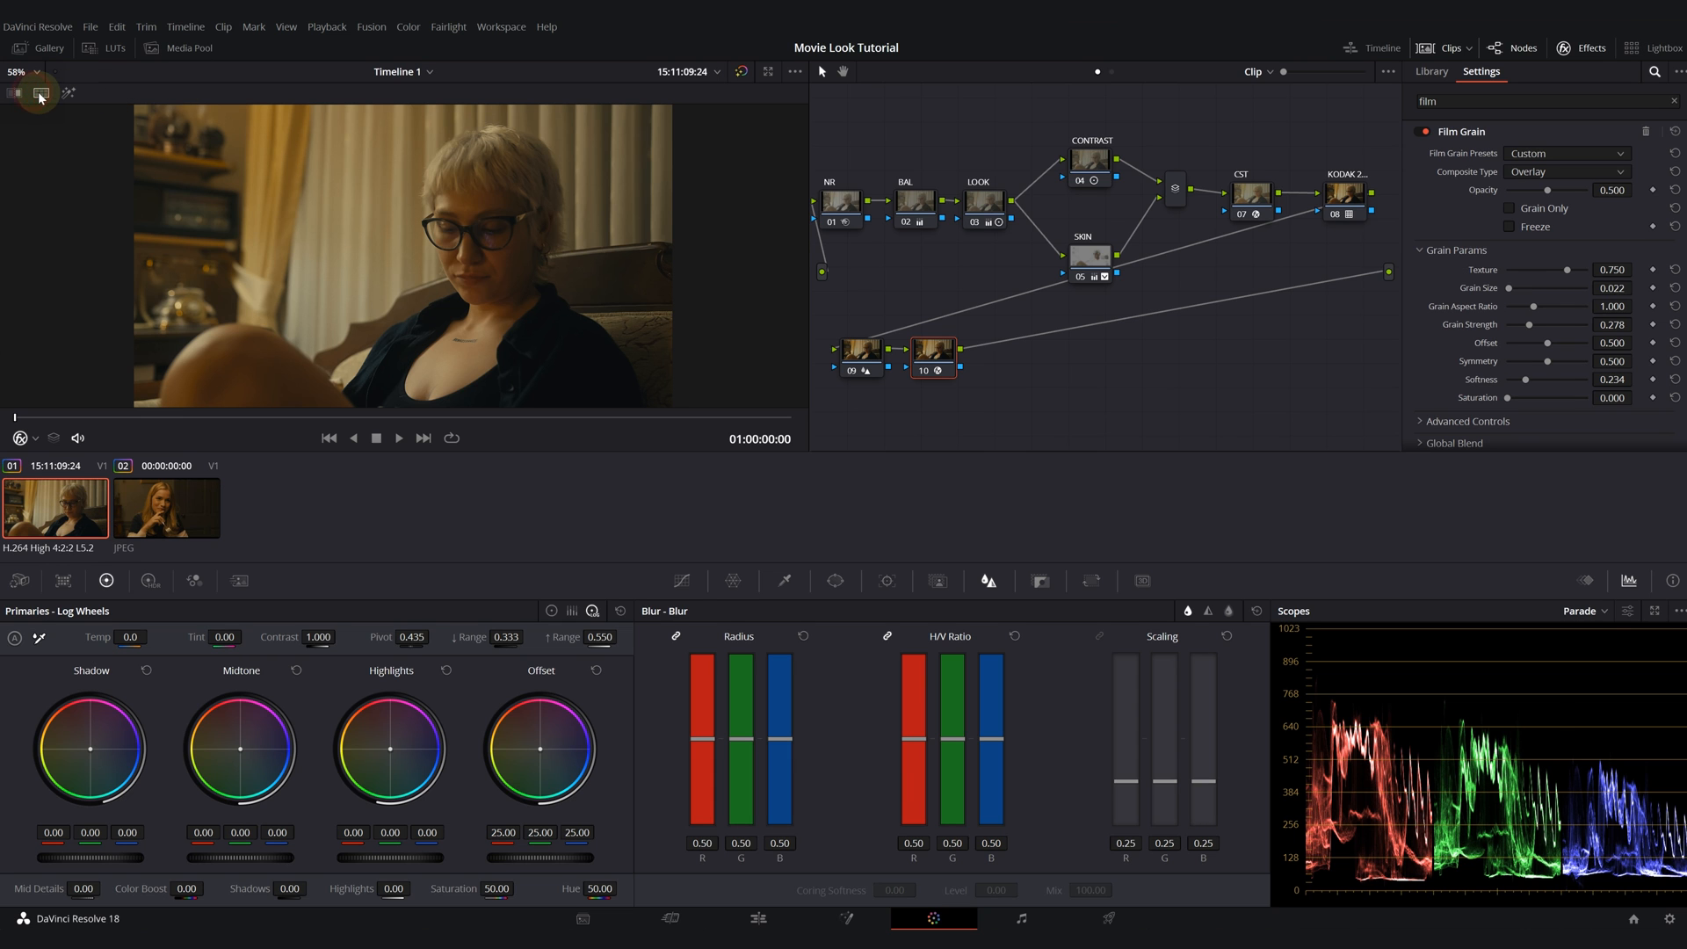
left_click(163, 508)
left_click(72, 510)
left_click(167, 502, "ctrl")
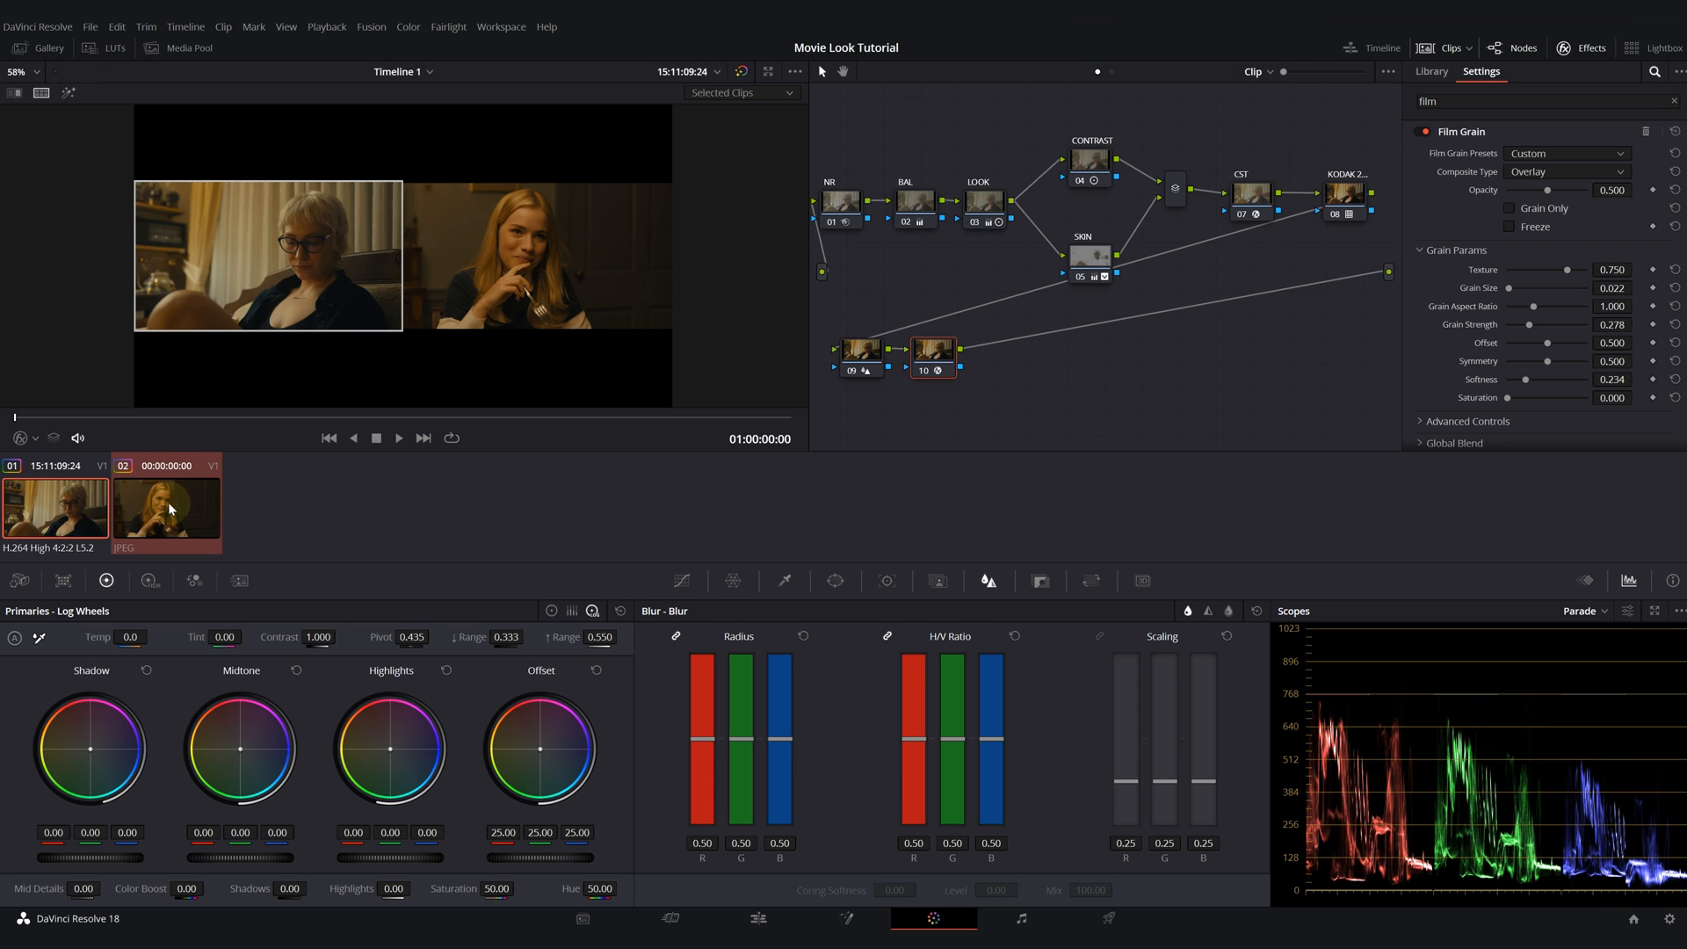
scroll(429, 257, "down", 1)
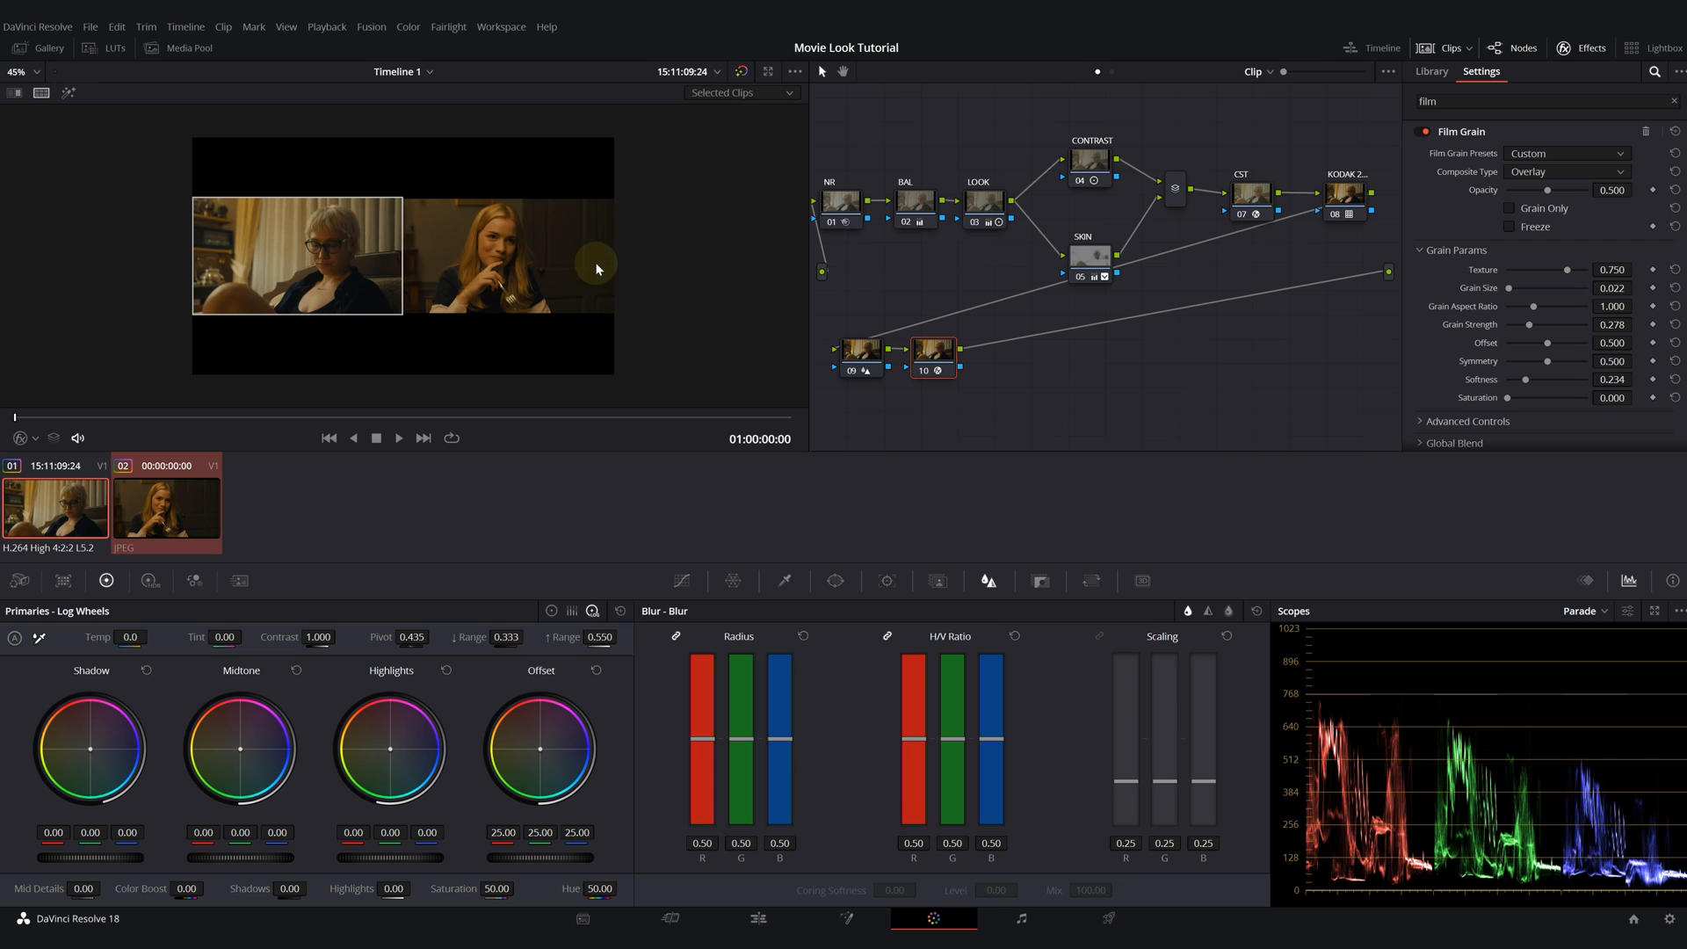
left_click(1250, 428)
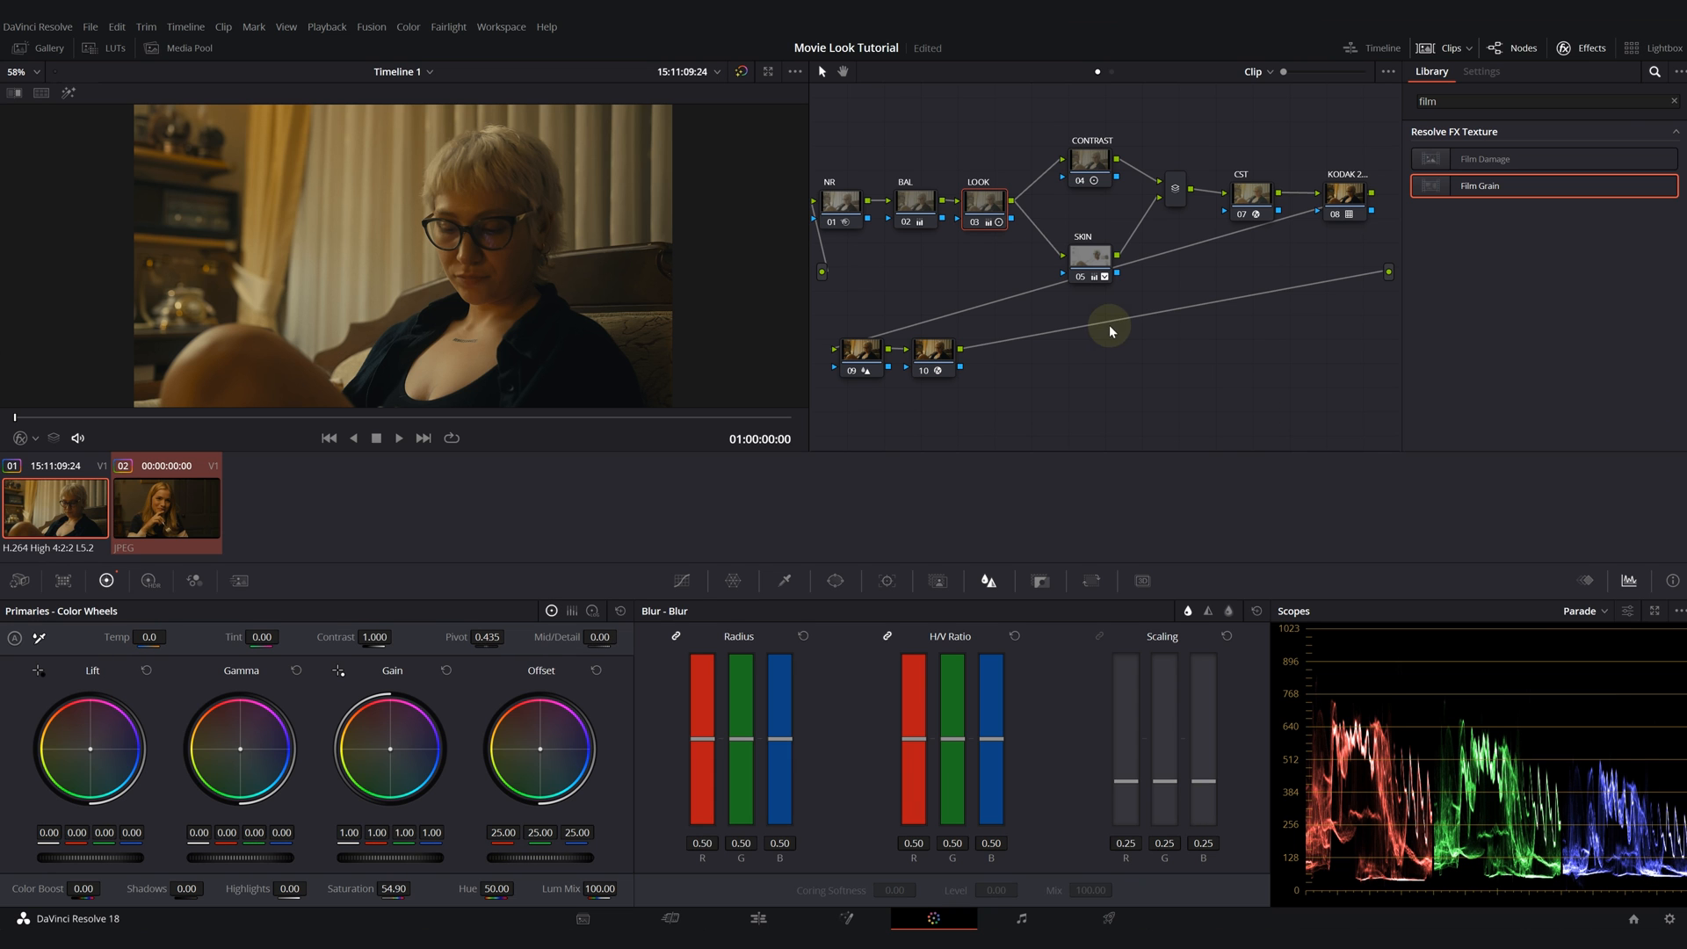
- Disable all nodes of the clip and examine the effect of the CST and KODAK nodes by switching them on and off
key("shift+d")
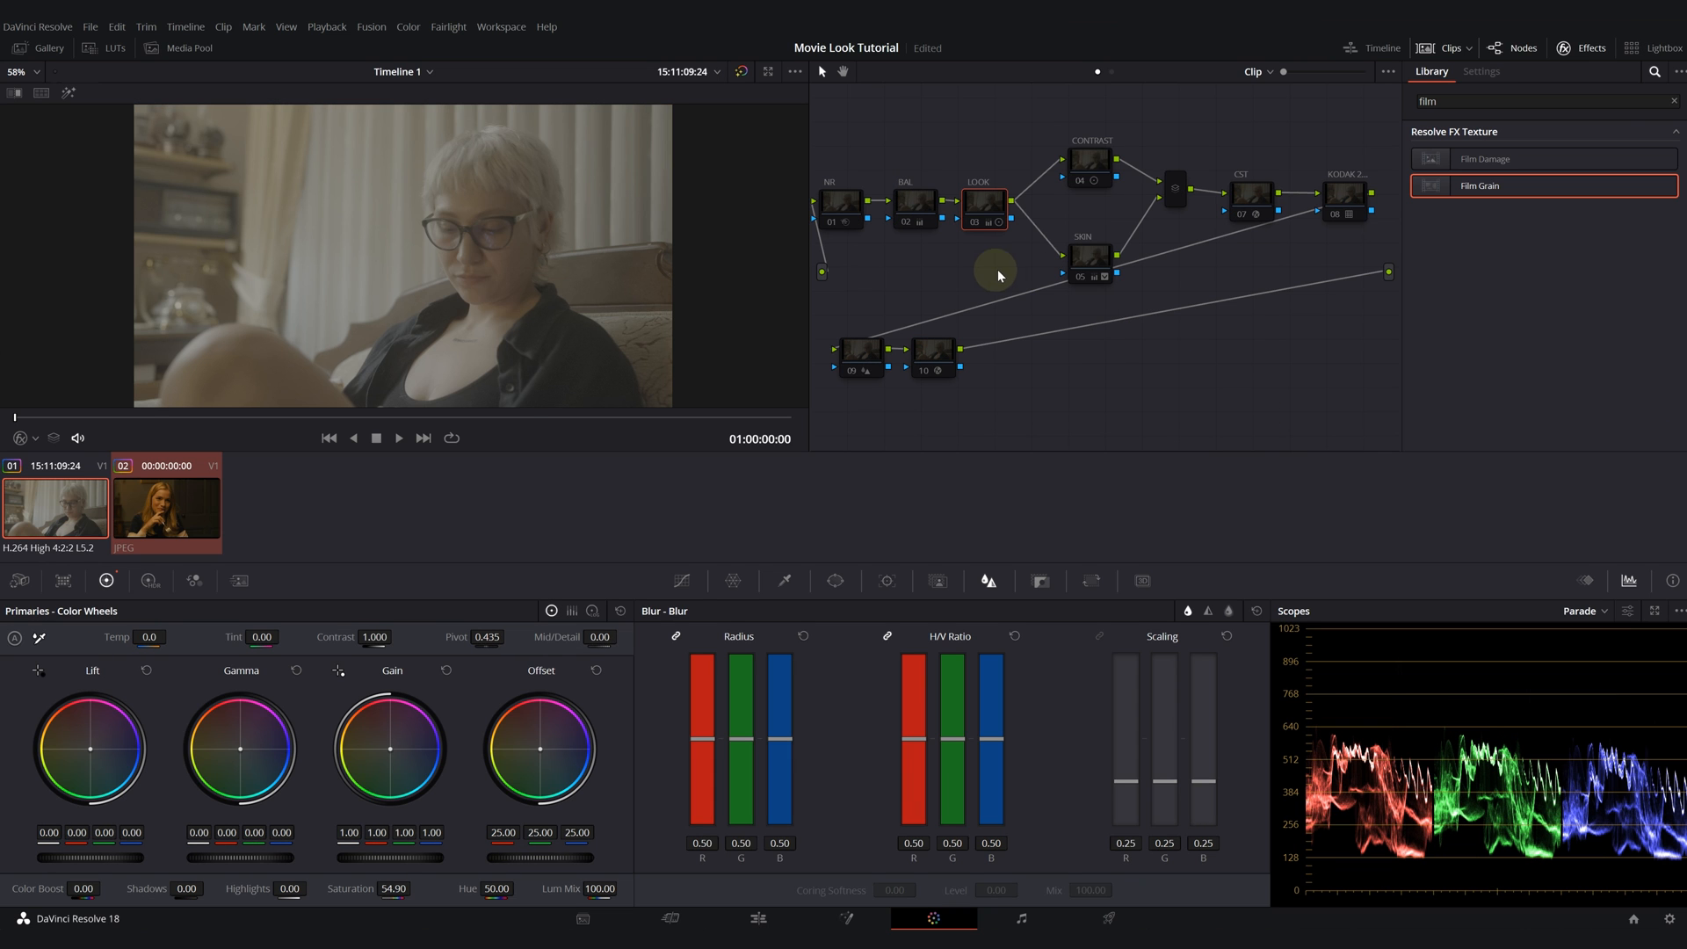
left_click(1335, 214)
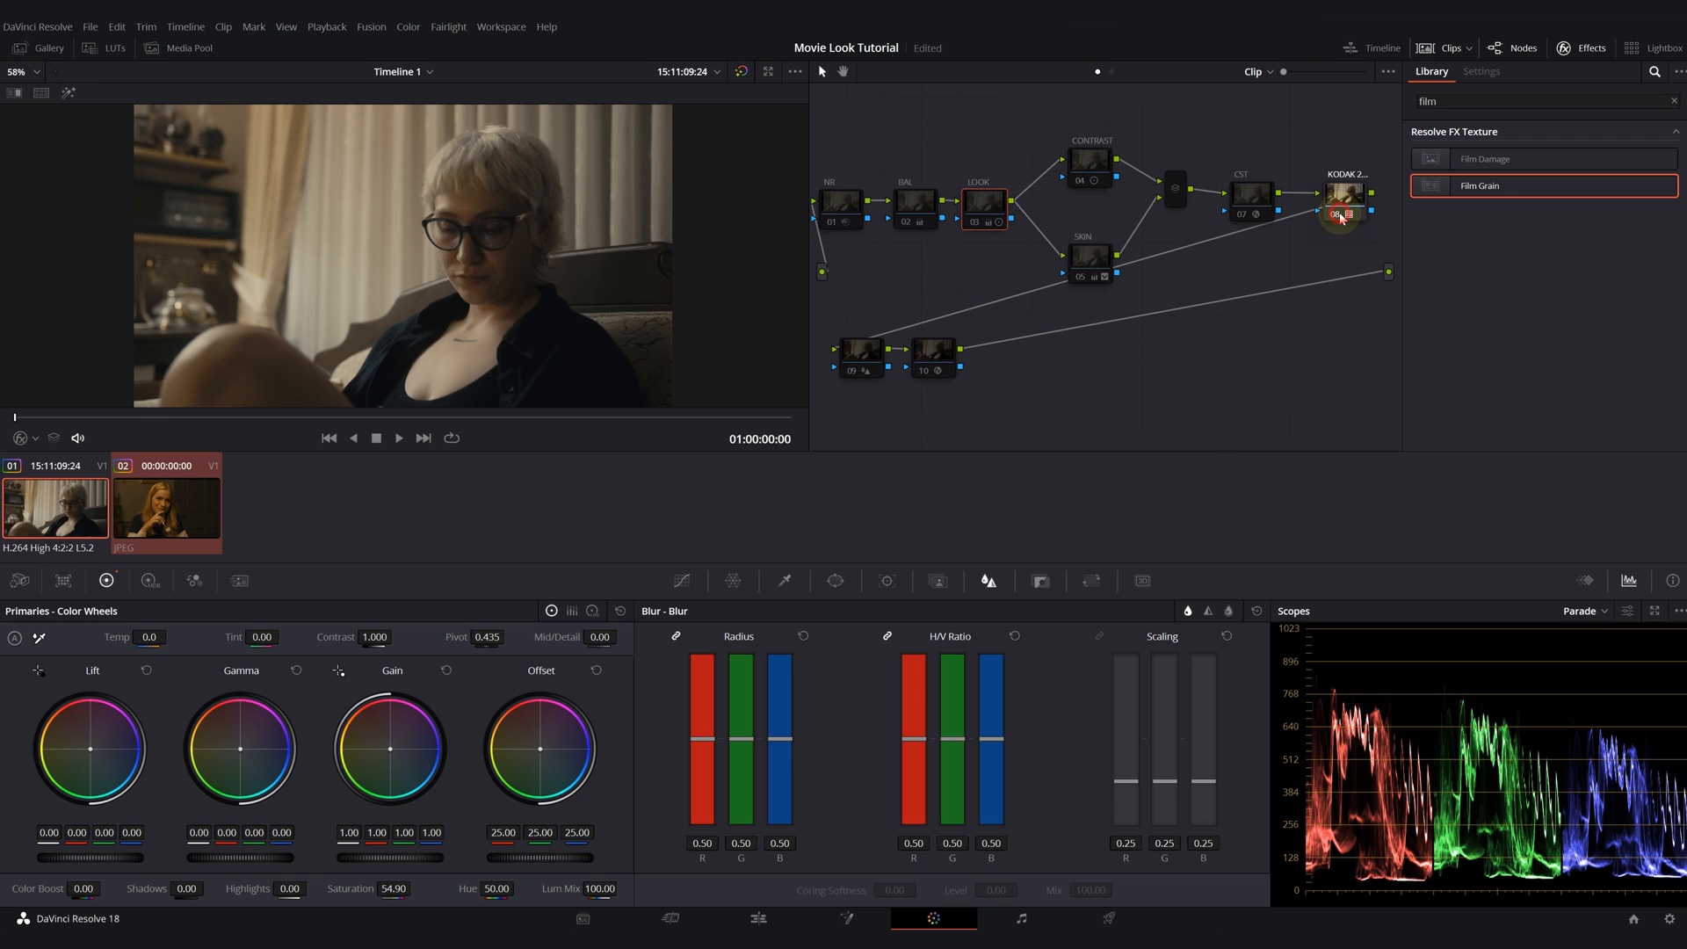
left_click(1242, 214)
left_click(1242, 216)
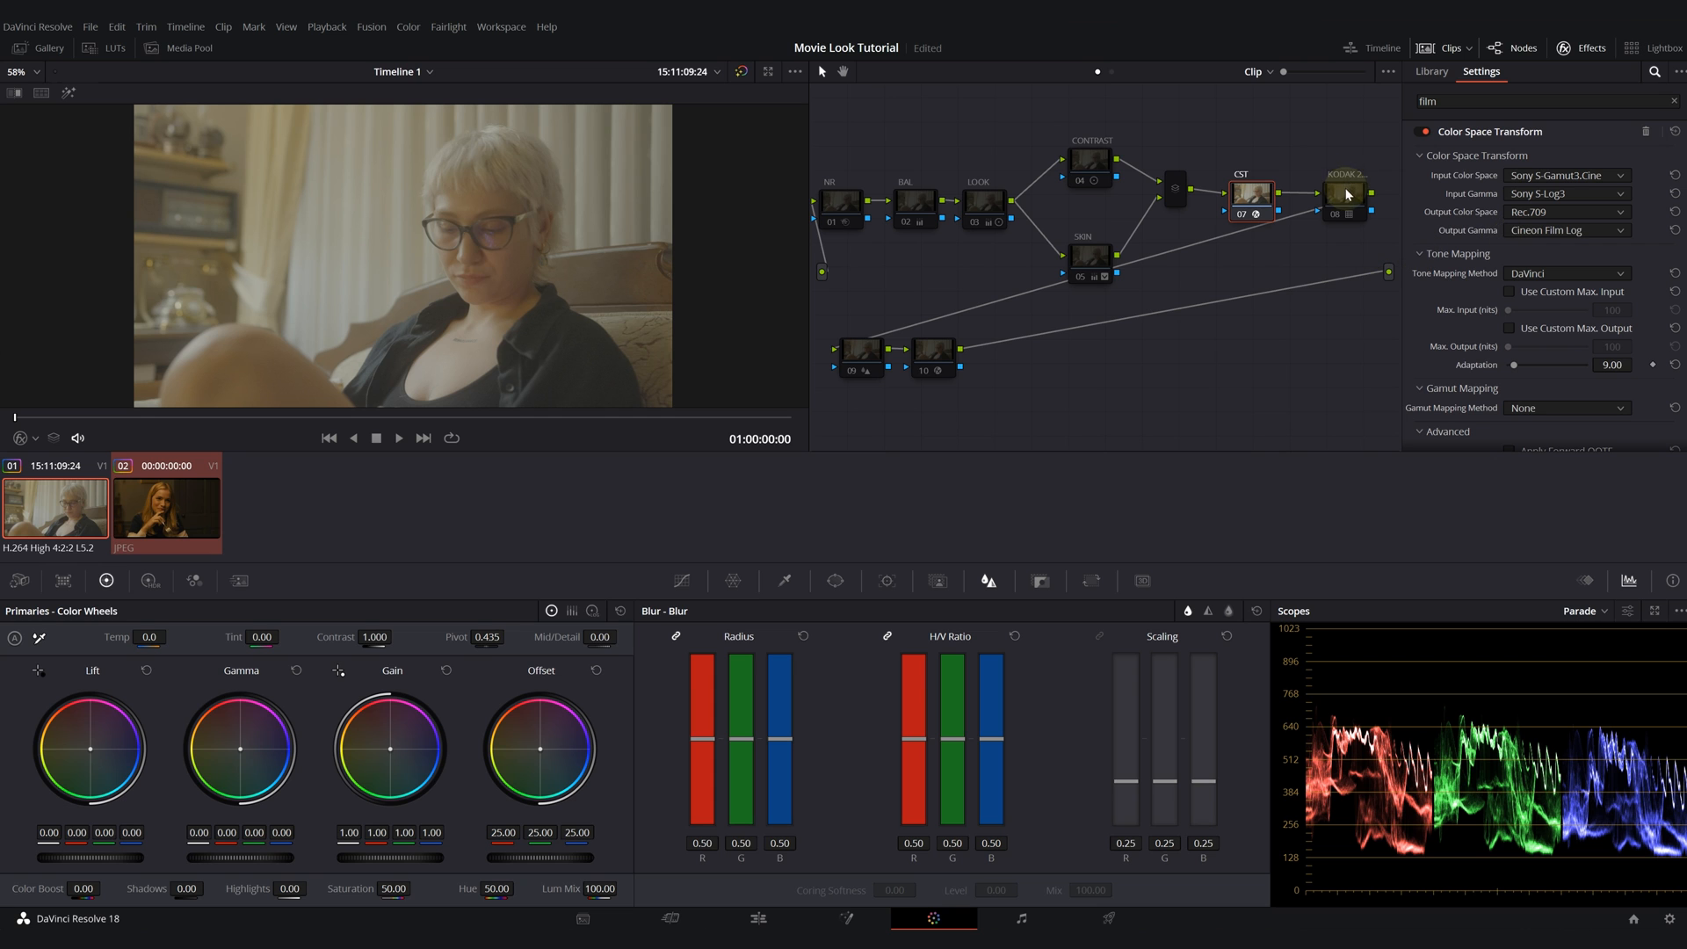
left_click(1333, 213)
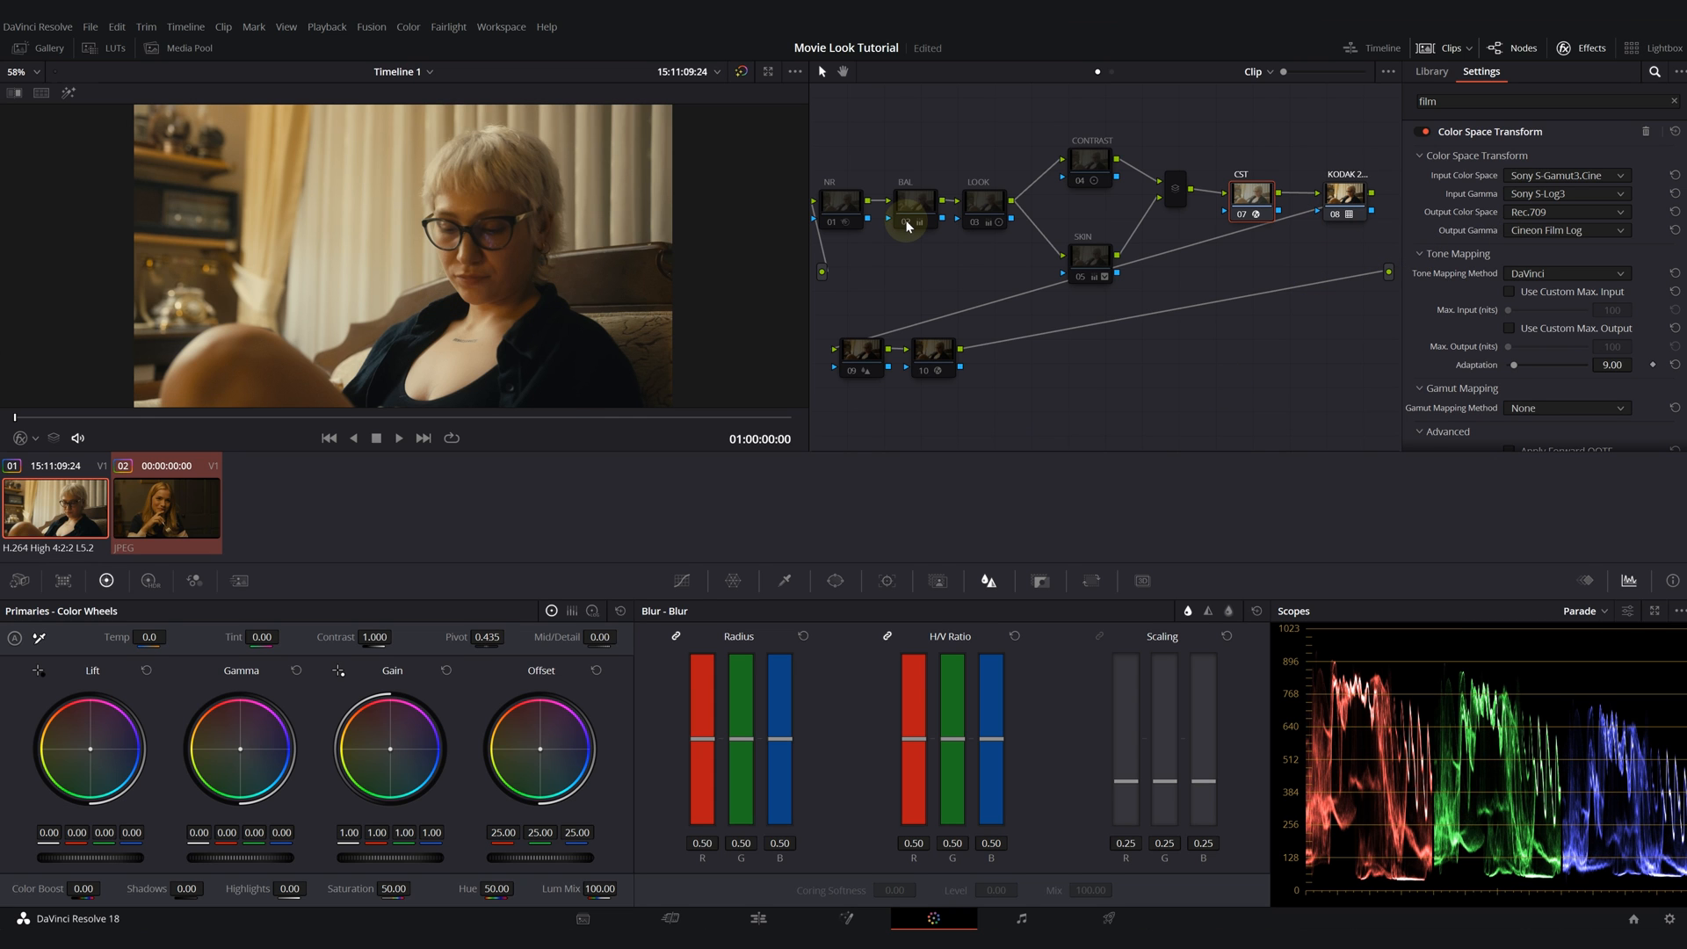
- Re-enable the BAL, NR, LOOK, CONTRAST and SKIN nodes and the last two nodes one by one to review each contribution
left_click(908, 225)
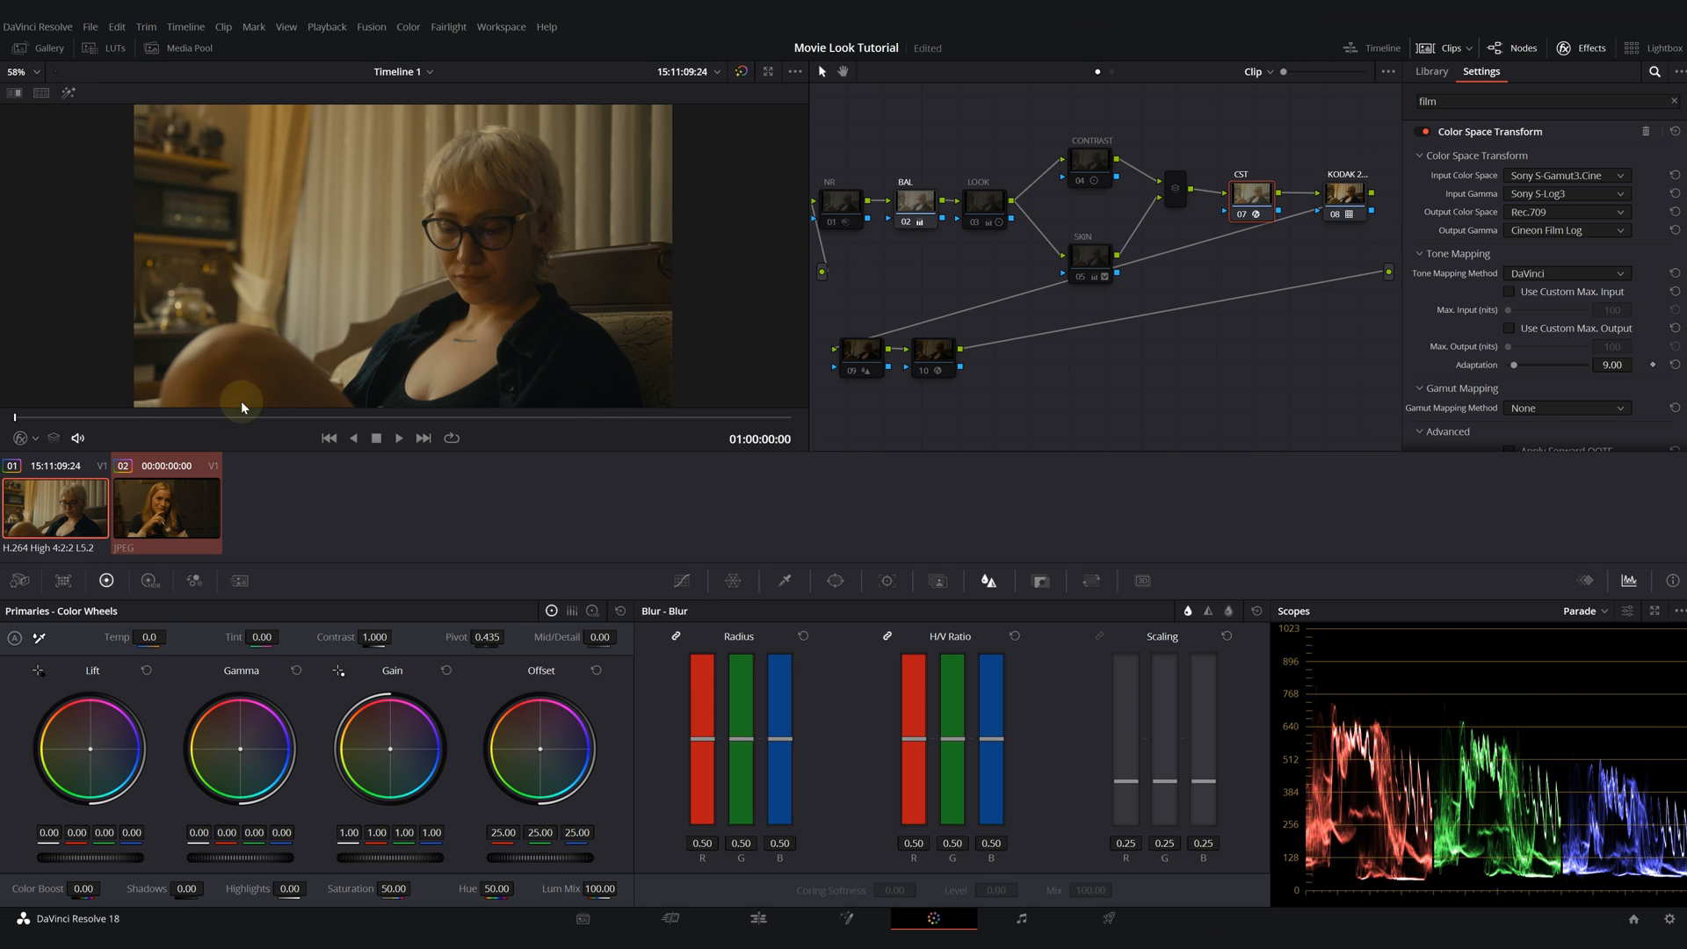
left_click(830, 224)
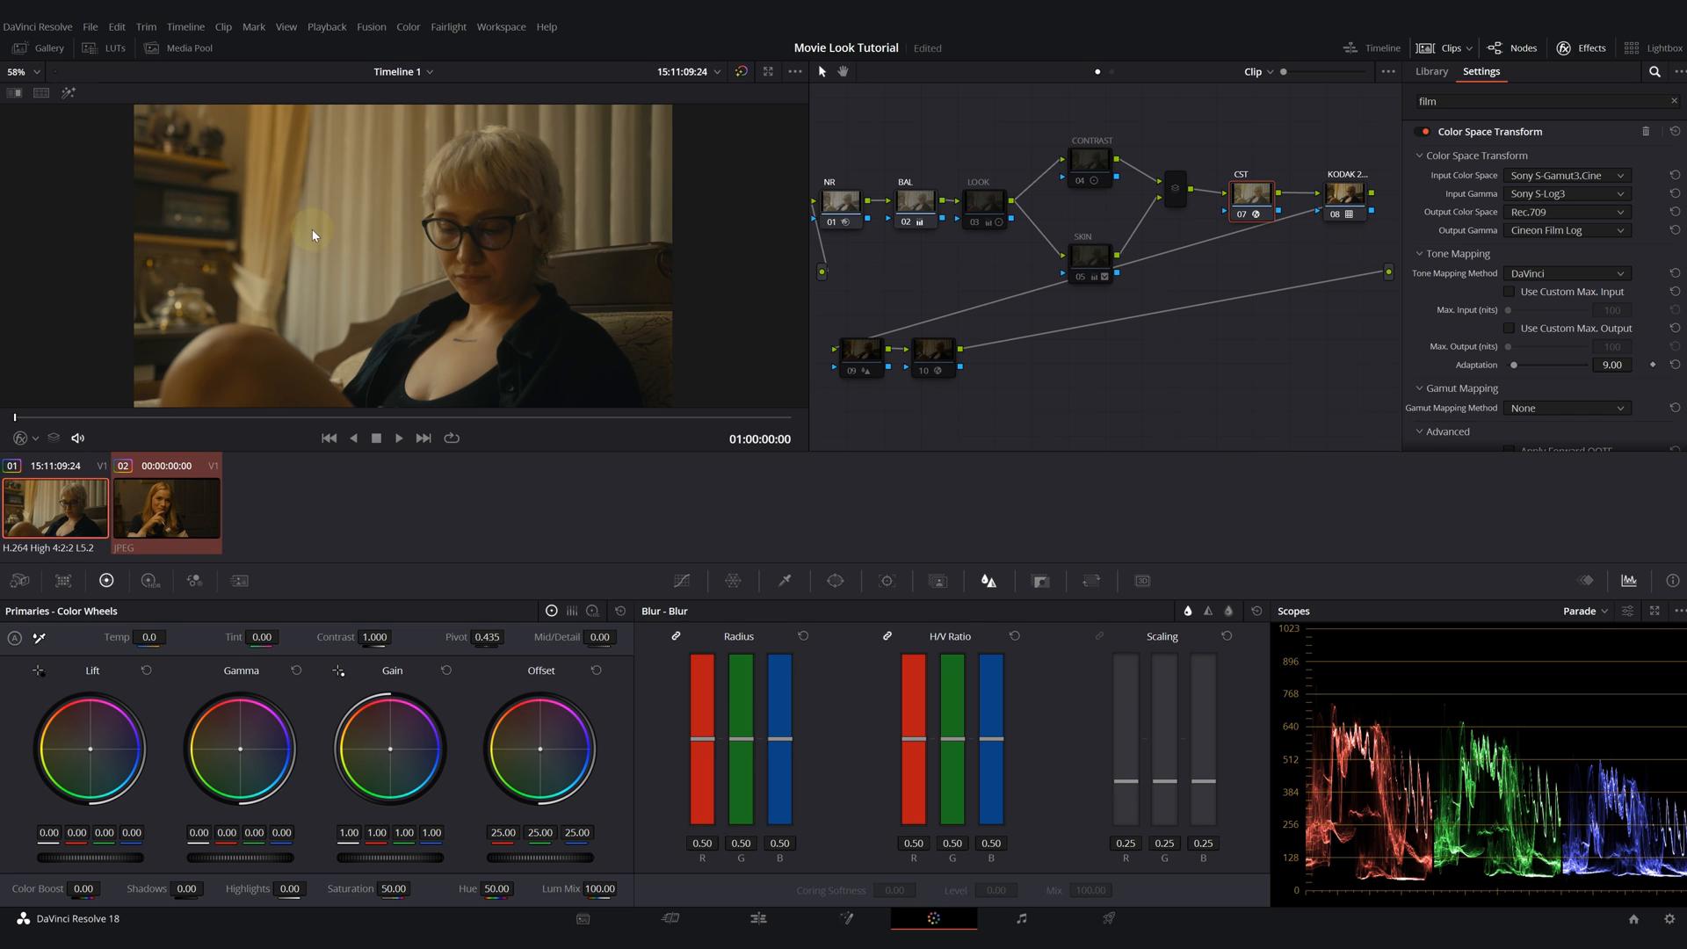
left_click(983, 202)
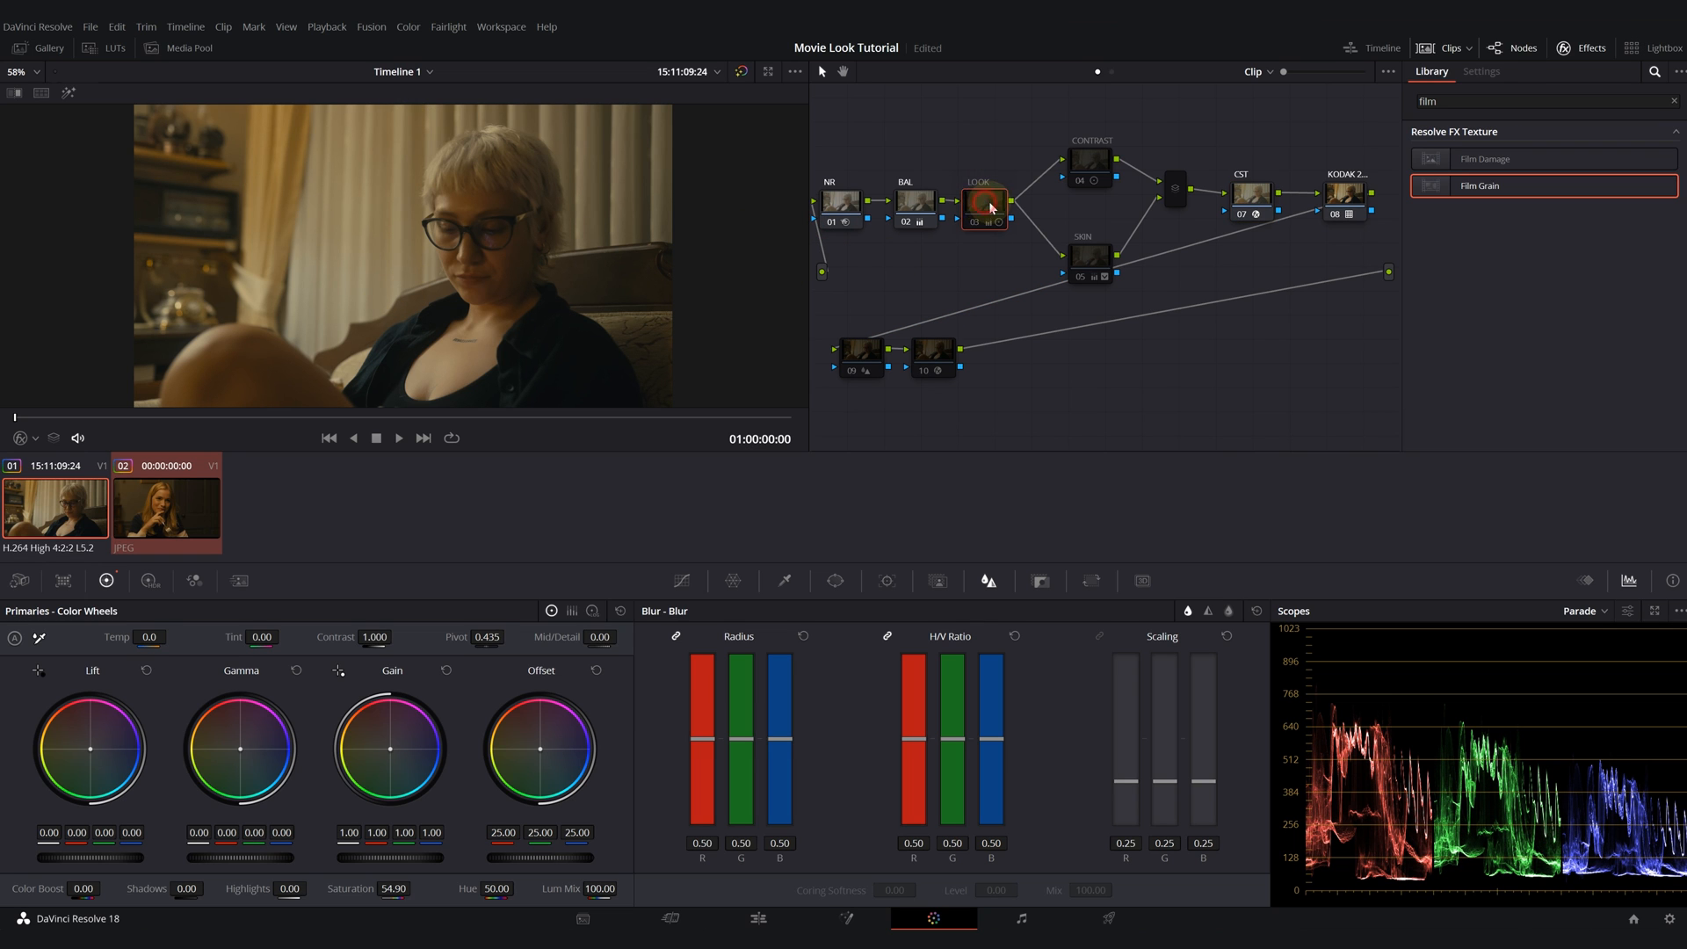
left_click(977, 222)
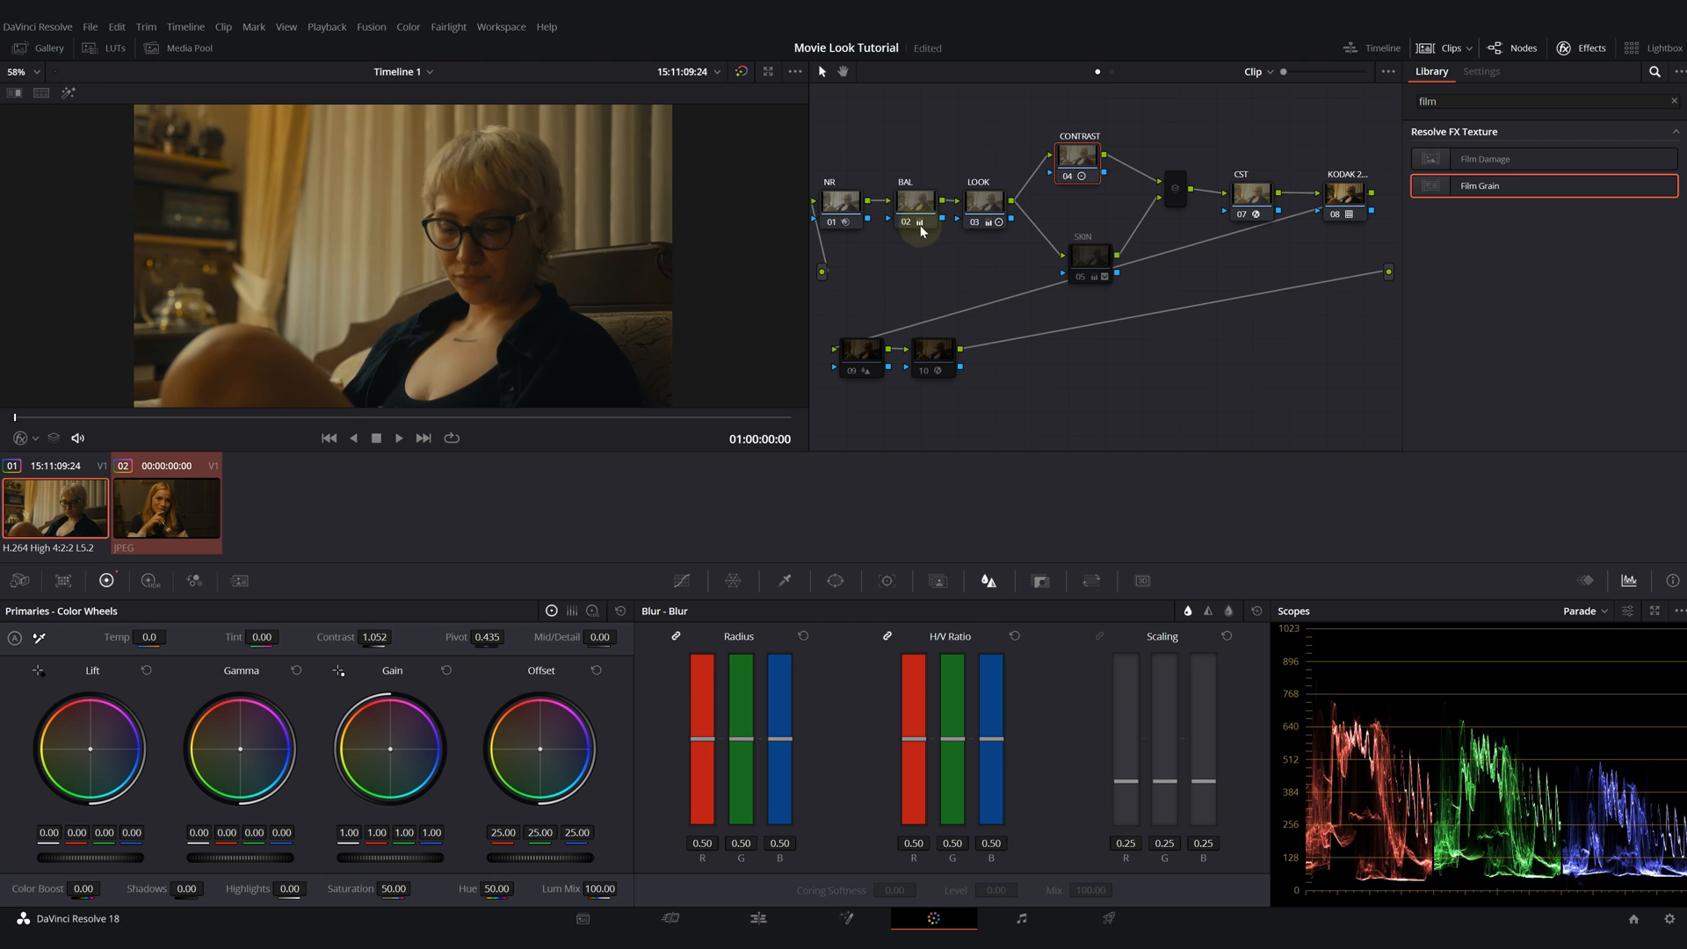
key("alt+shift+apostrophe")
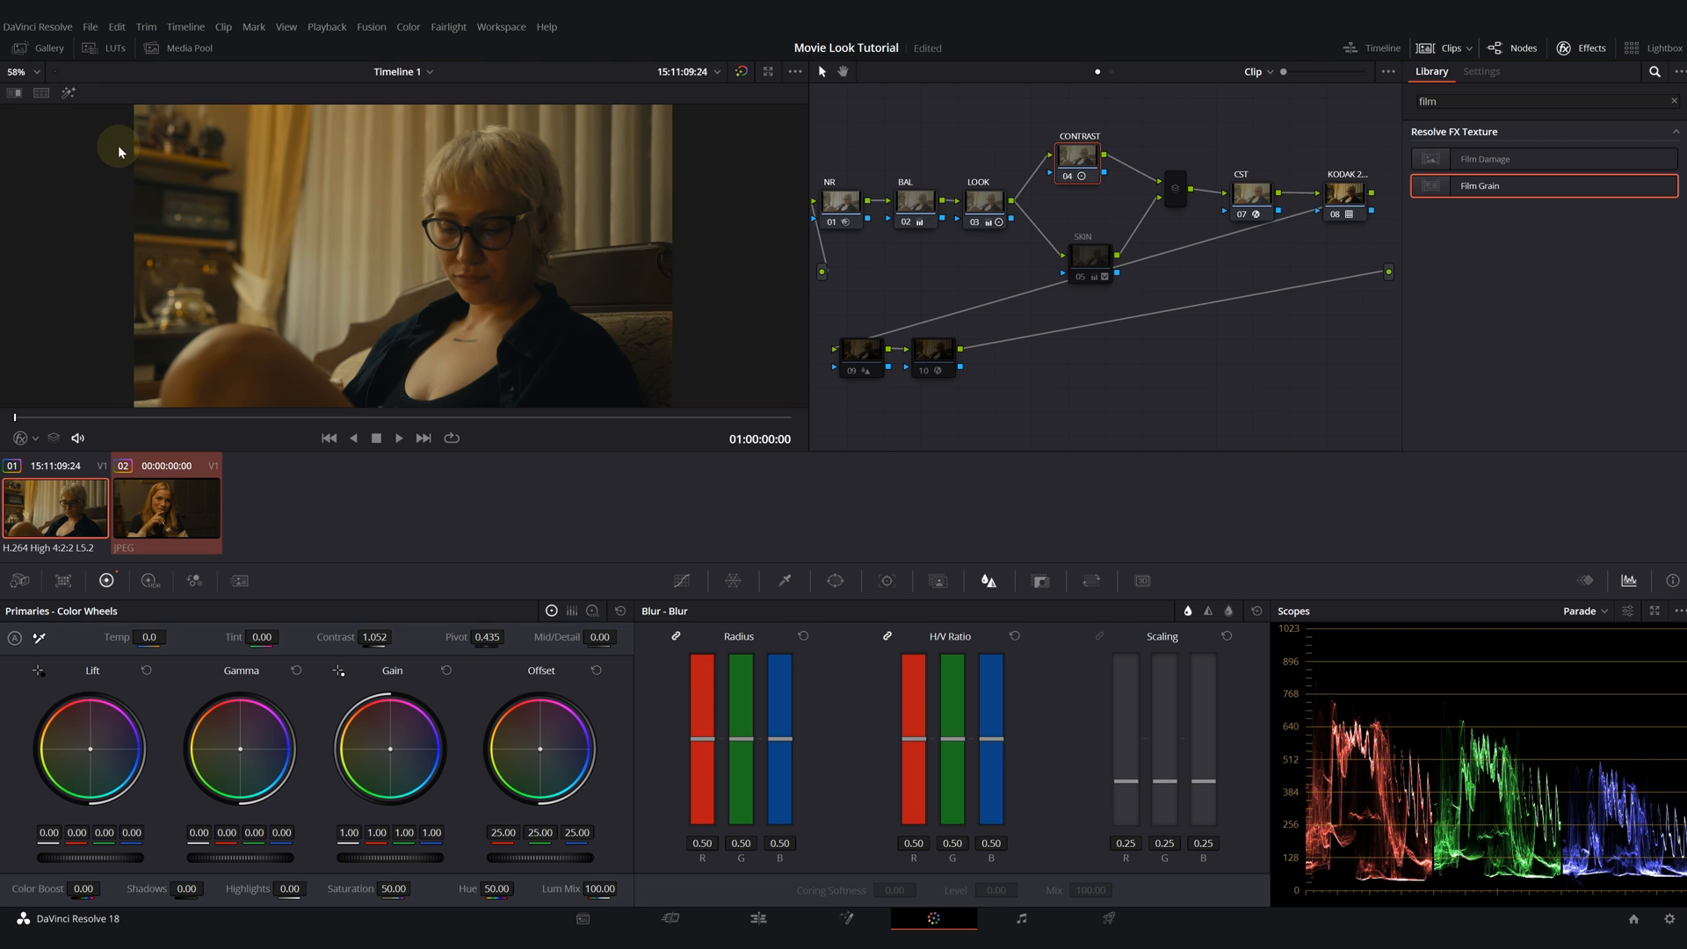
left_click_drag(1089, 256, 1085, 262)
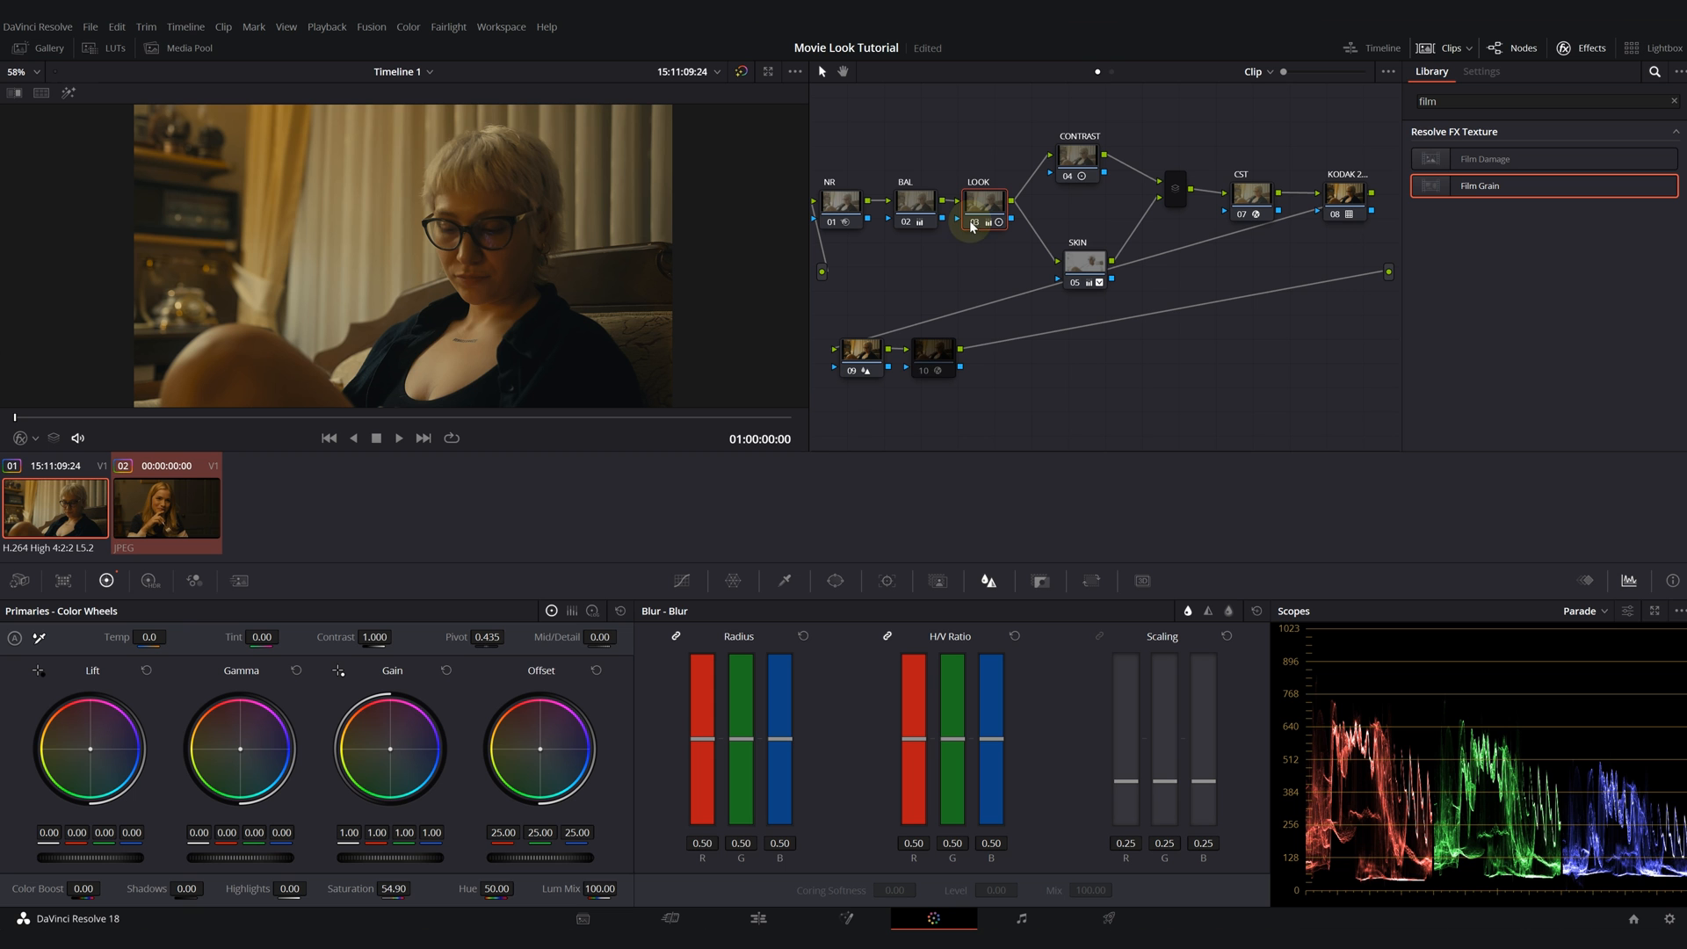
left_click(923, 370)
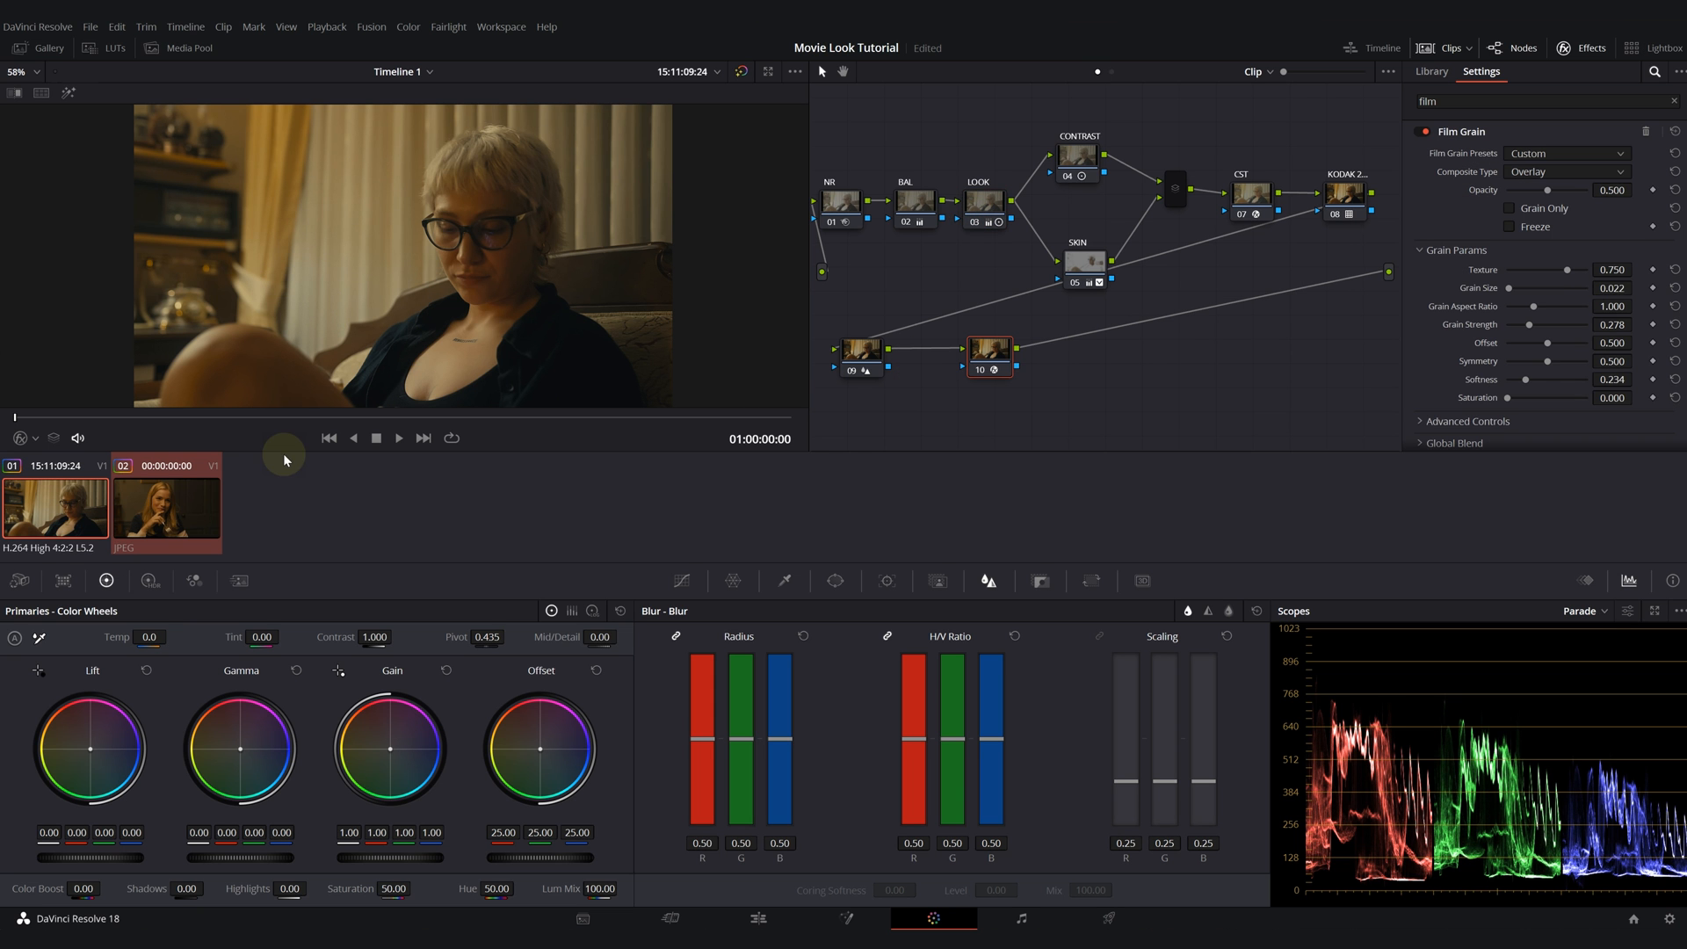
- Switch between the finished grade and the movie still for a final full-frame comparison
left_click(48, 503)
left_click(141, 505)
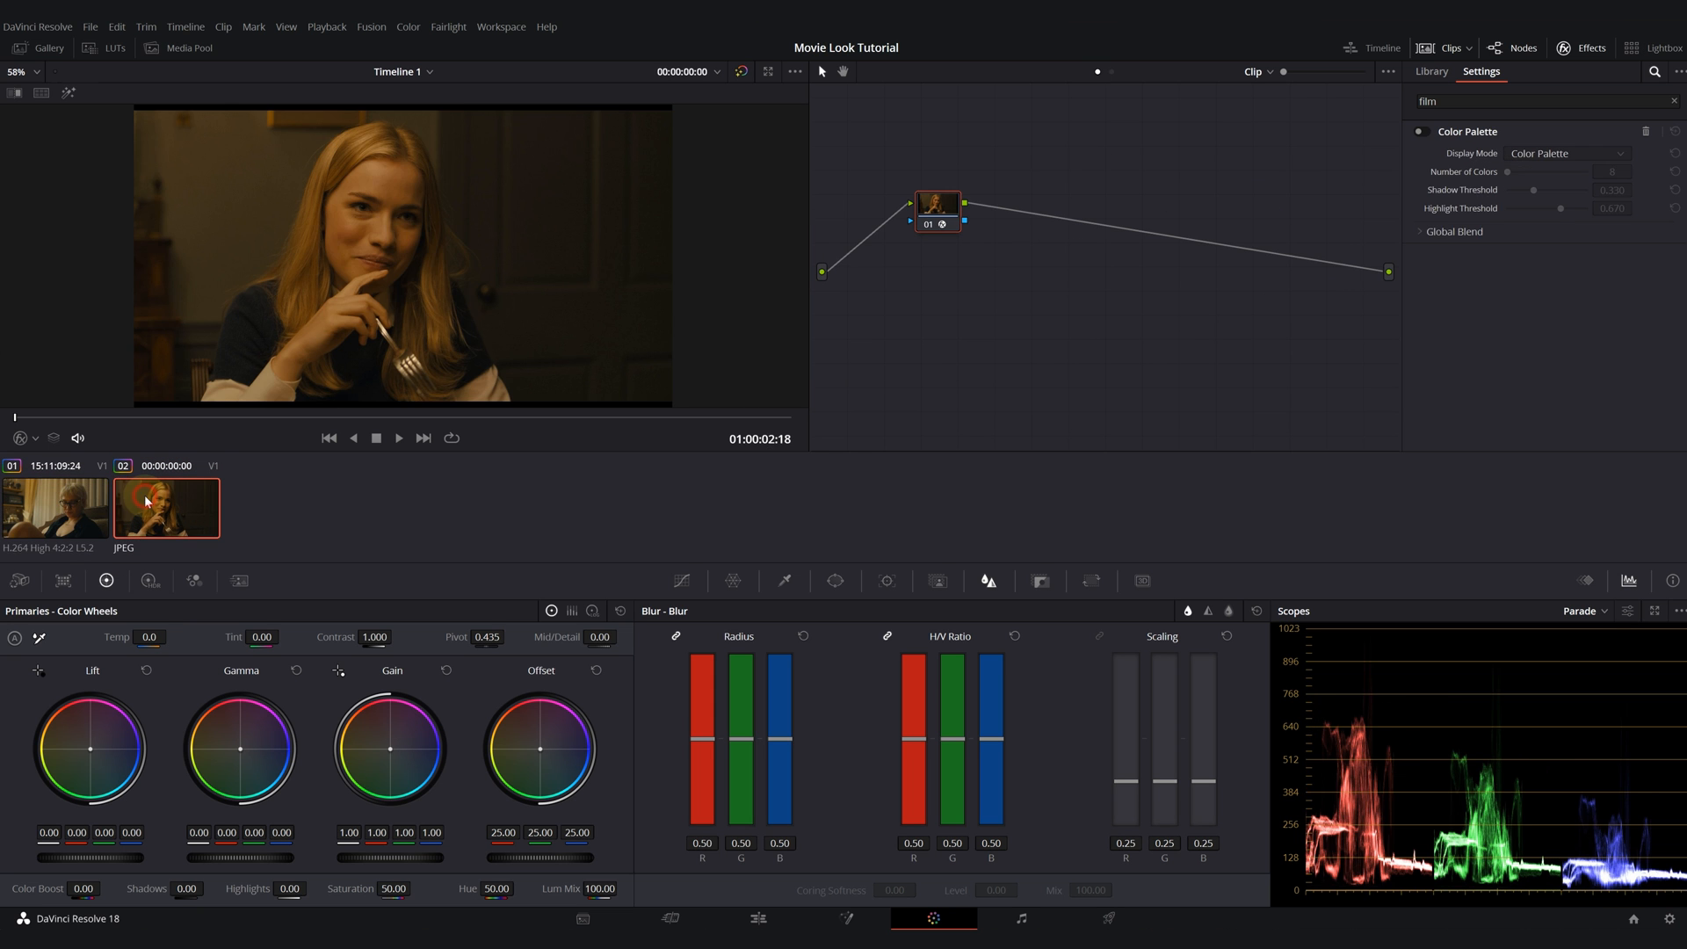